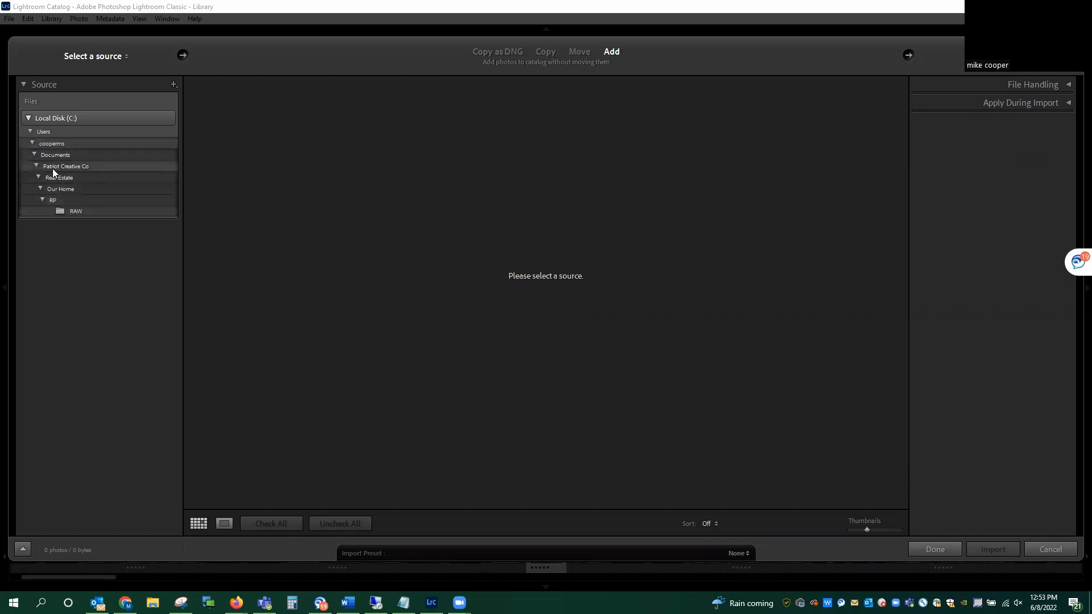
Step: Import all photos from the RAW folder under Documents, Patriot Creative Co, YOUTUBE, adding them without moving the files
left_click(36, 164)
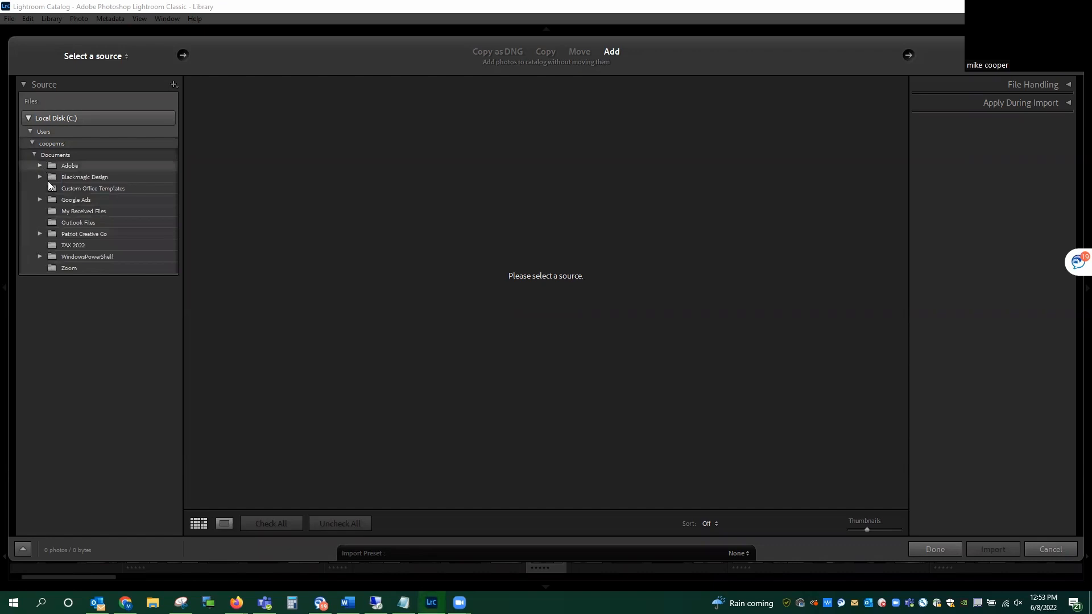
left_click(41, 232)
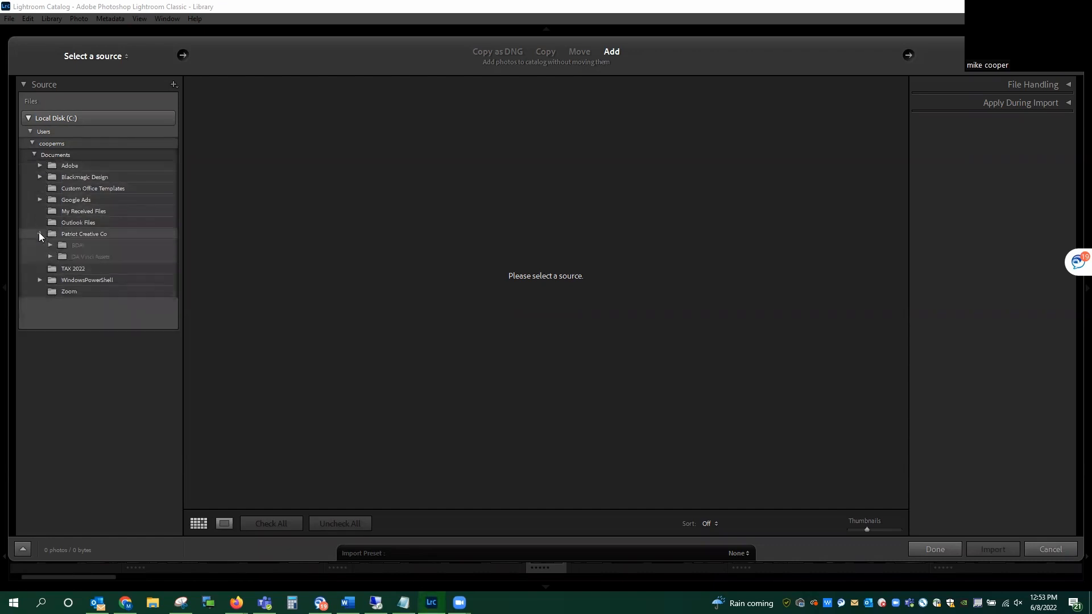
left_click(50, 359)
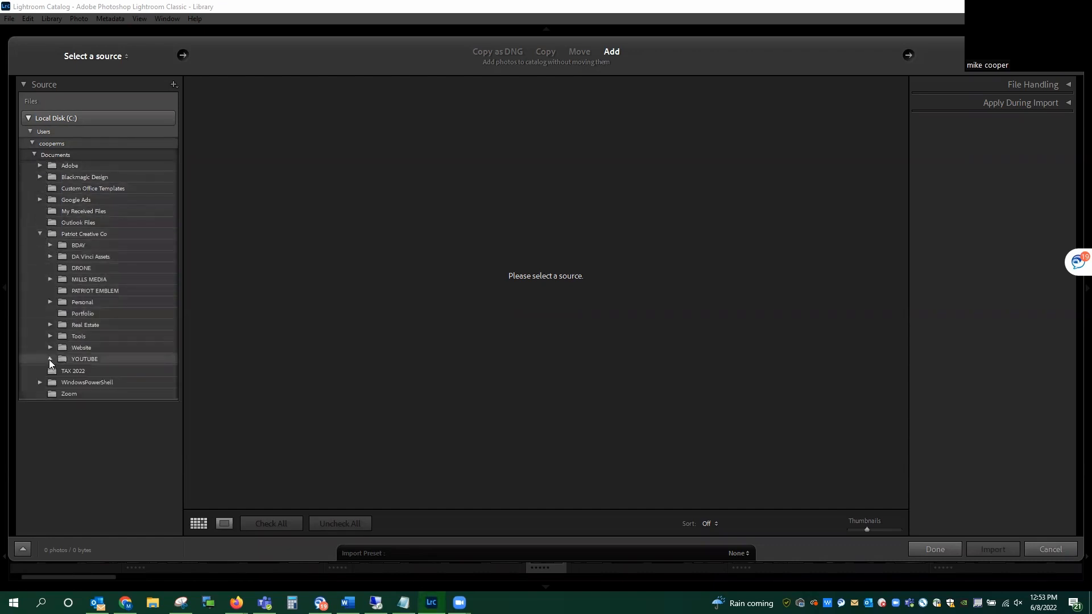
left_click(75, 371)
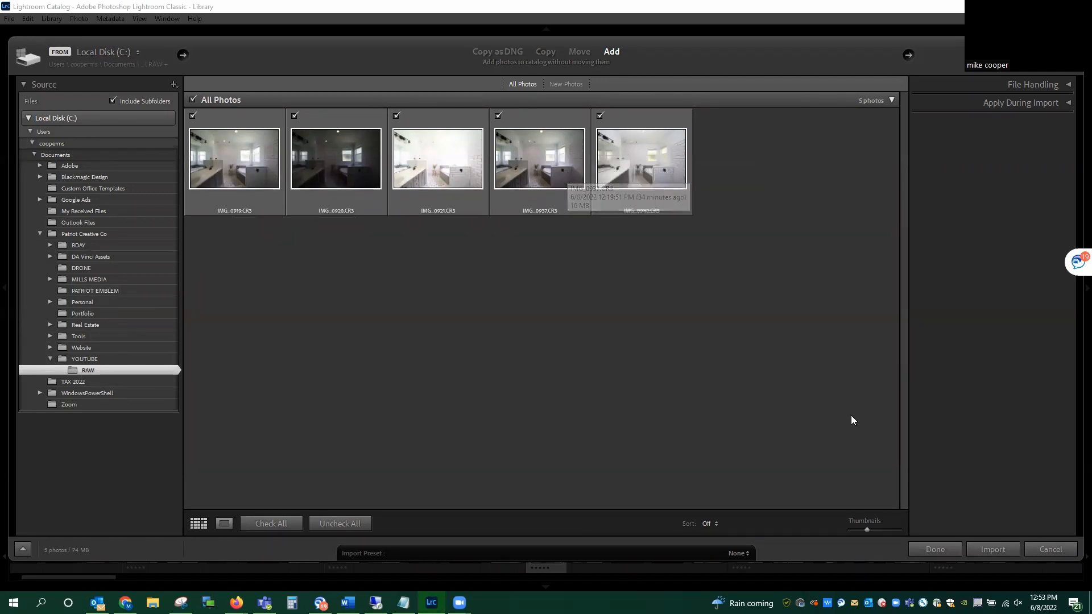
left_click(972, 546)
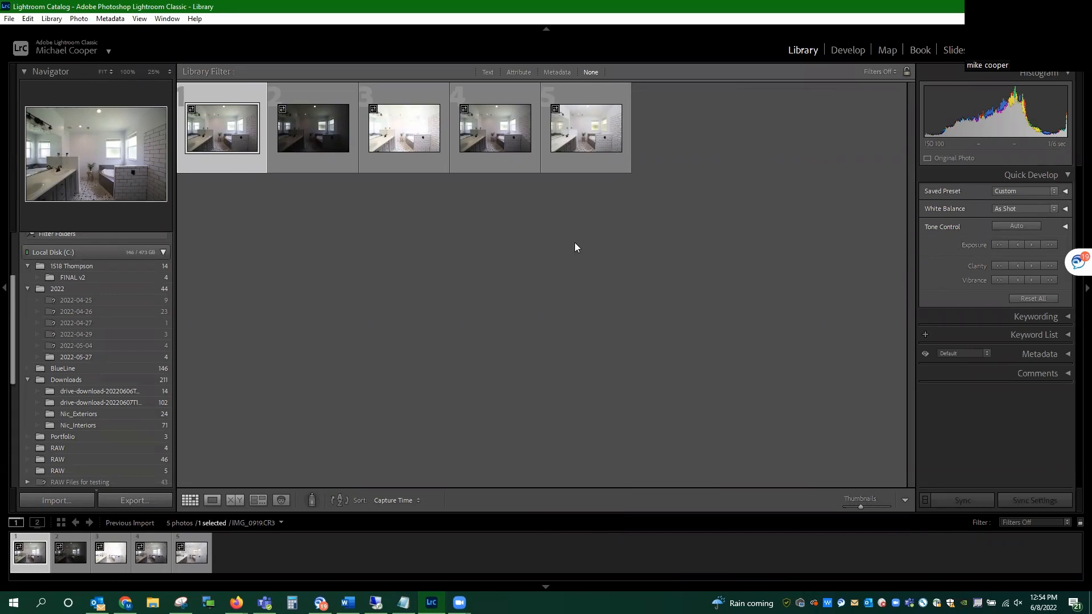
Step: Select all five imported bathroom photos and apply the Pre Composite Bump user preset to them
left_click(307, 136, "ctrl")
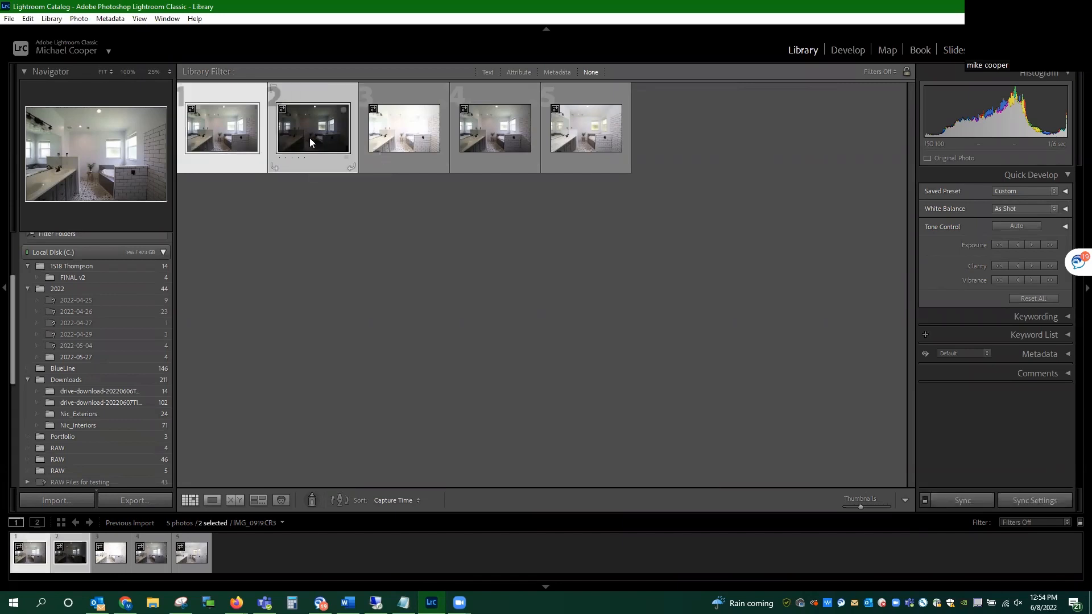
left_click(398, 137, "ctrl")
left_click(519, 130, "ctrl")
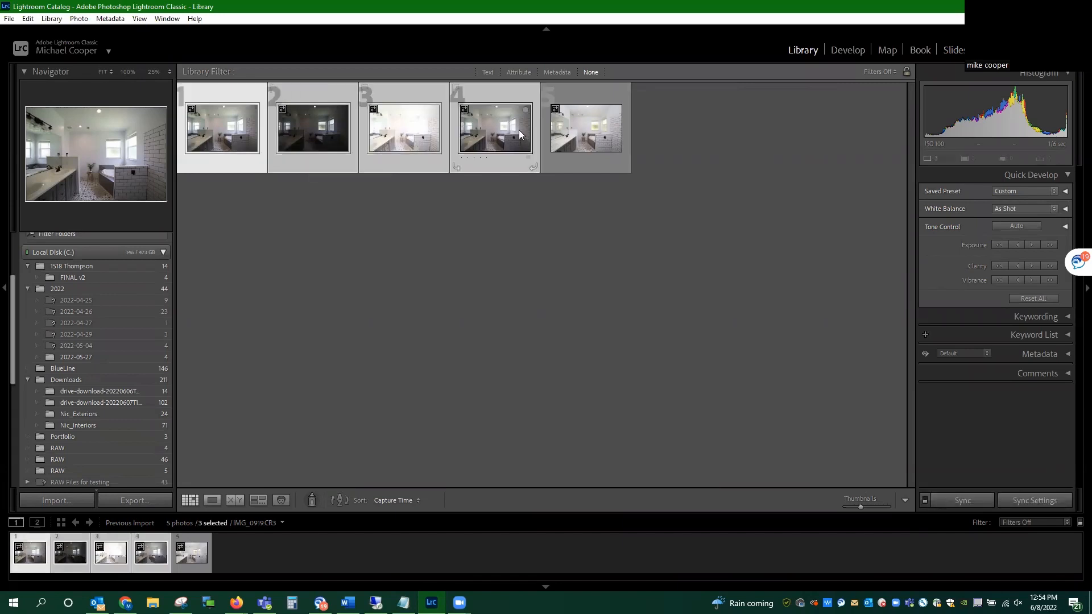
left_click(568, 131, "ctrl")
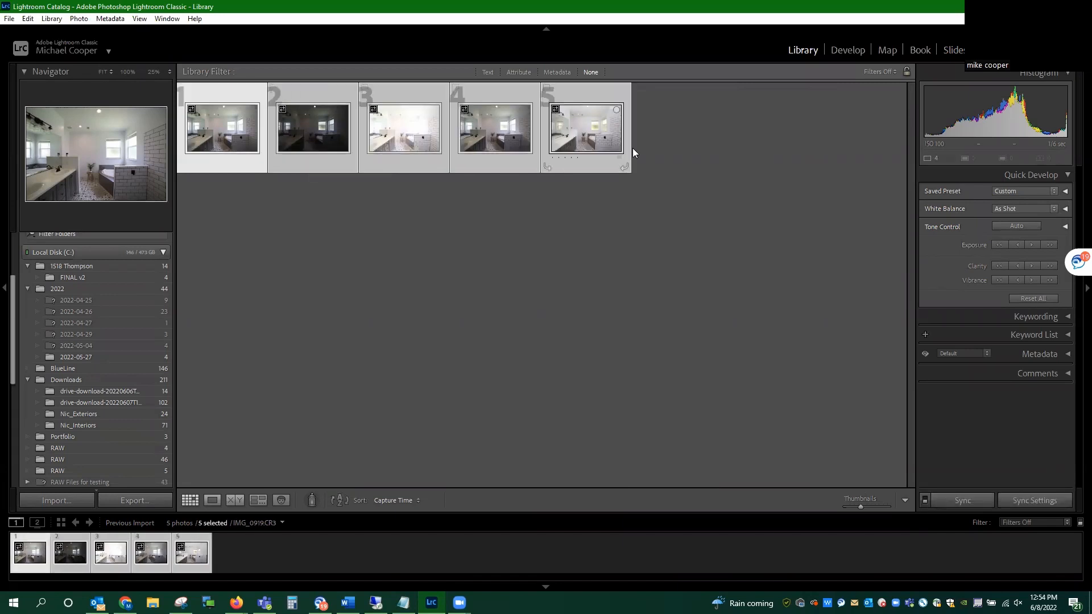
left_click(1031, 192)
mouse_move(996, 234)
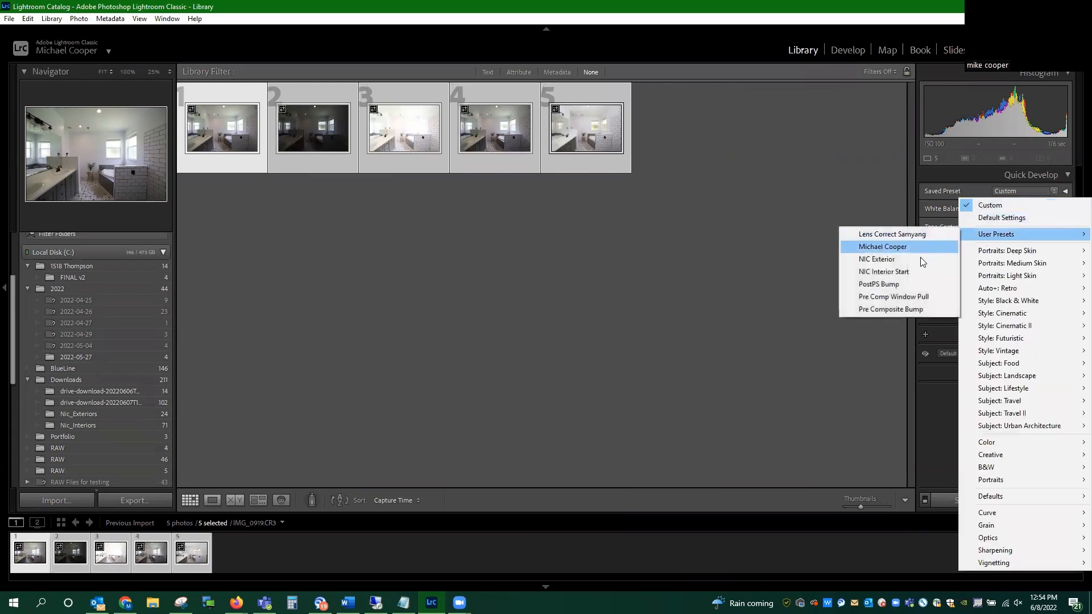
left_click(892, 310)
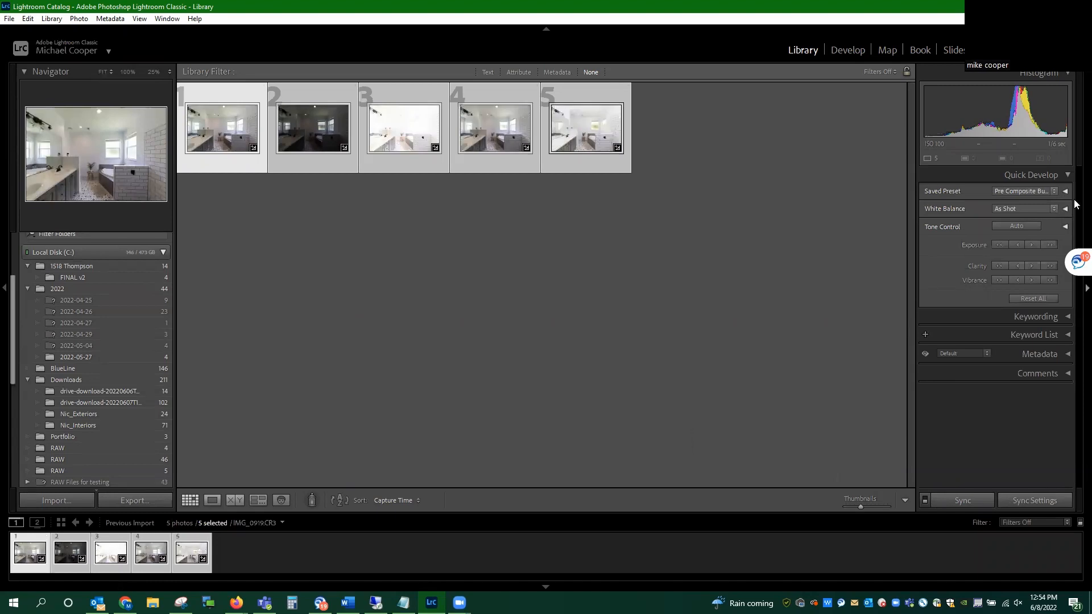
Step: Open the selected photos in Develop and review the preset's Basic, Lens Corrections and Transform settings
left_click(852, 51)
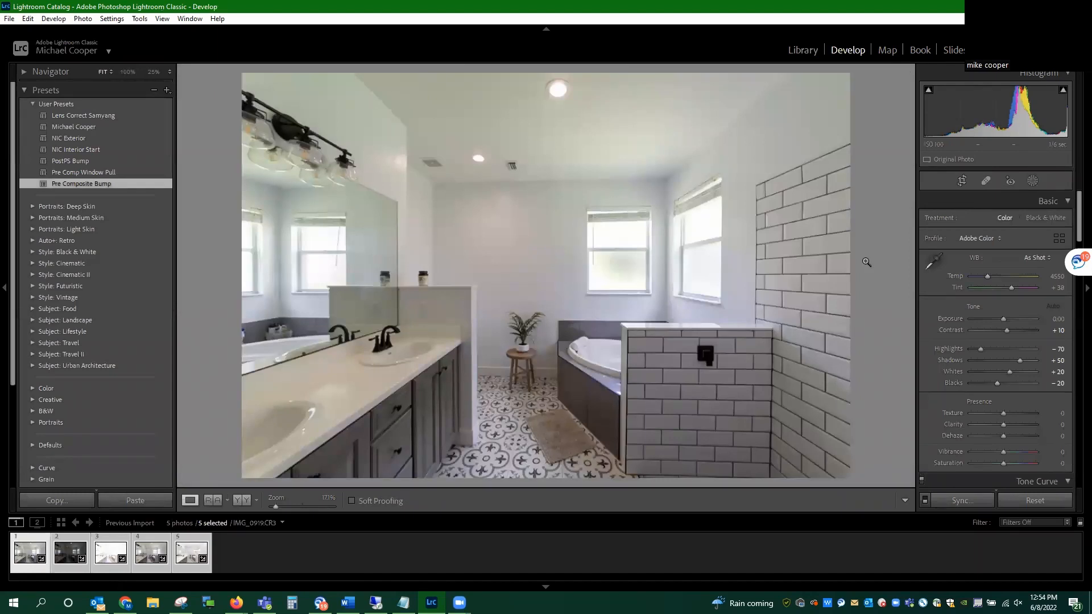
scroll(948, 296, "down", 10)
scroll(937, 309, "down", 6)
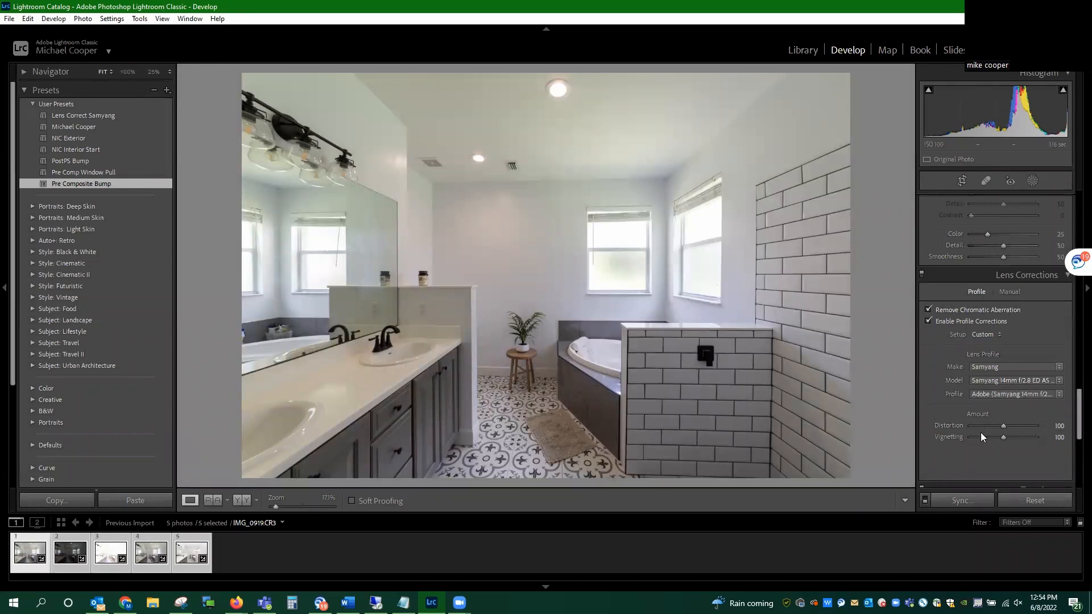
scroll(986, 361, "down", 5)
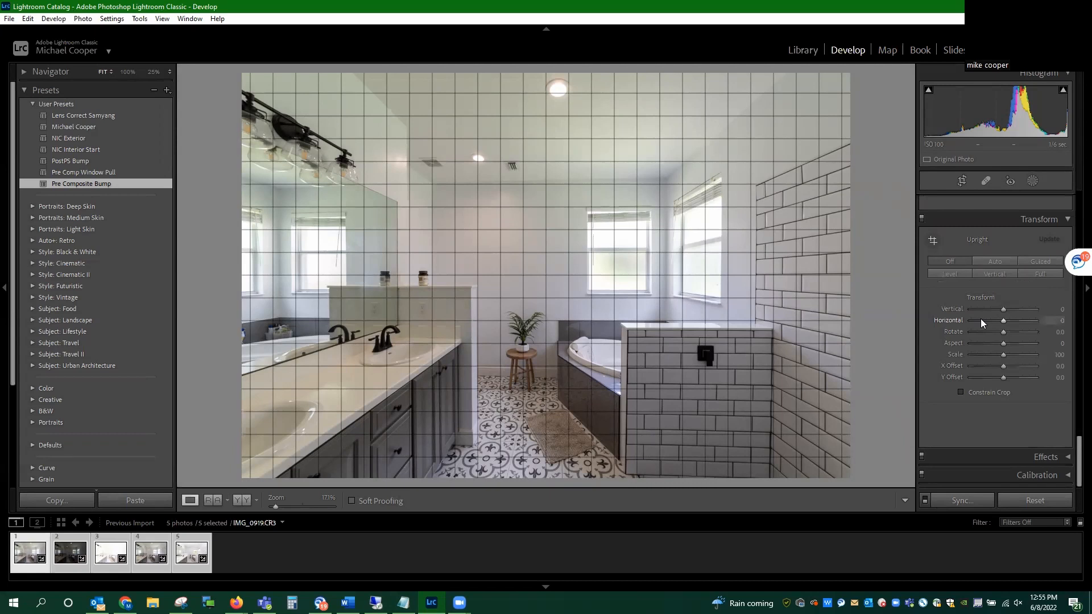
scroll(981, 318, "up", 15)
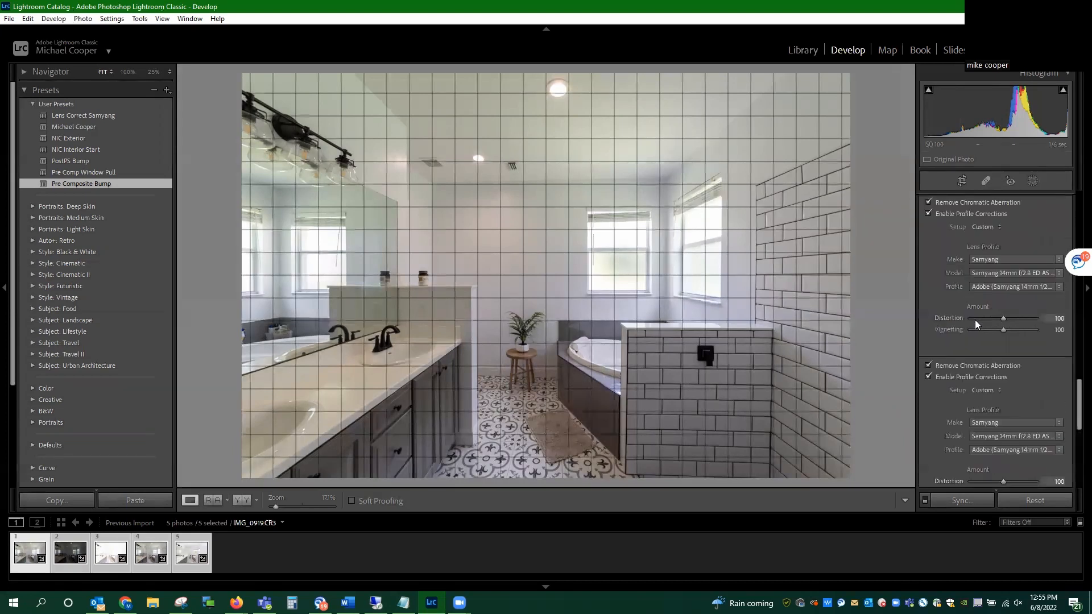
scroll(975, 319, "up", 5)
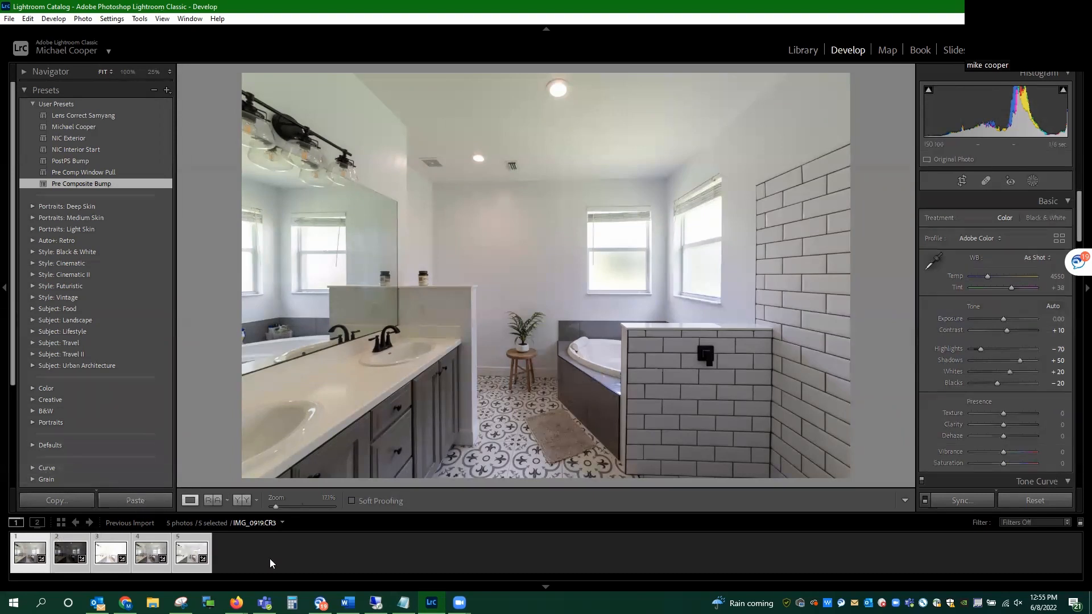
Step: Merge the three bracketed exposures IMG_0919, IMG_0920 and IMG_0921 into a stacked HDR photo
left_click(294, 553)
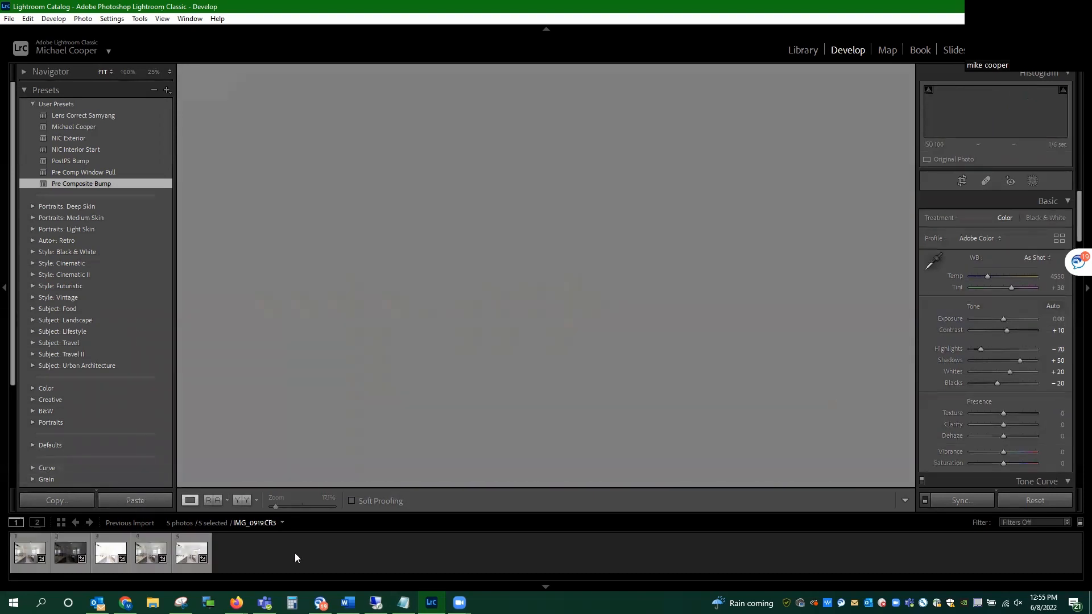
left_click(21, 559)
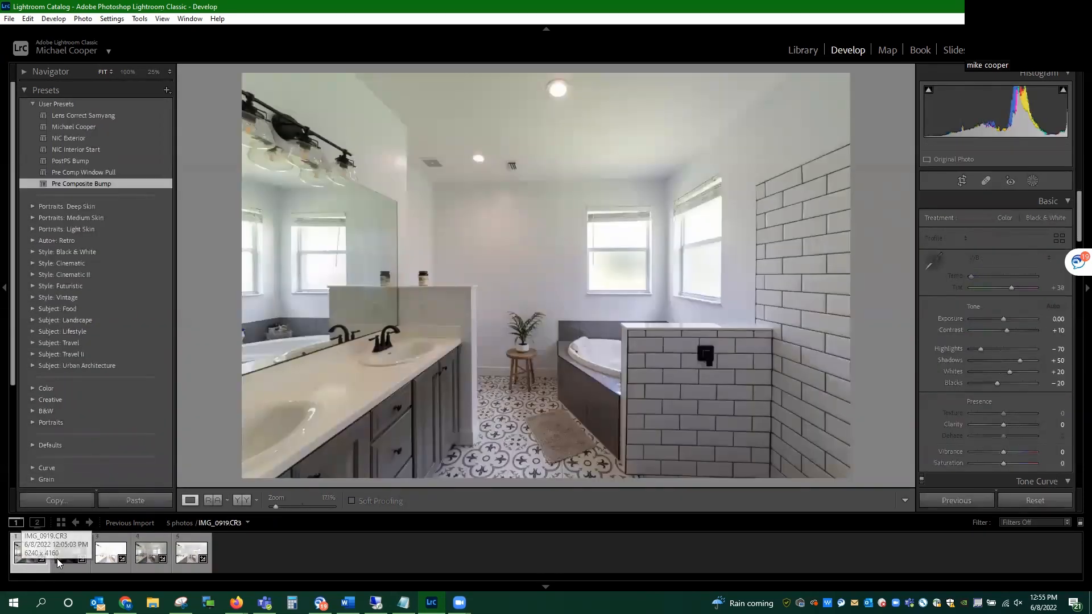
left_click(61, 560, "ctrl")
left_click(108, 561, "ctrl")
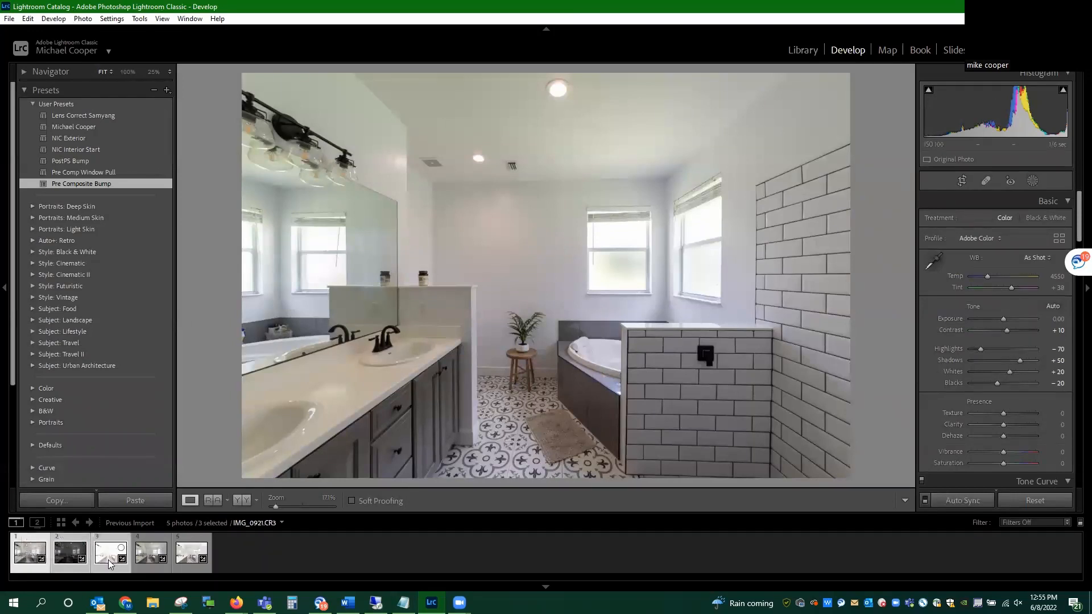
right_click(108, 560)
mouse_move(223, 306)
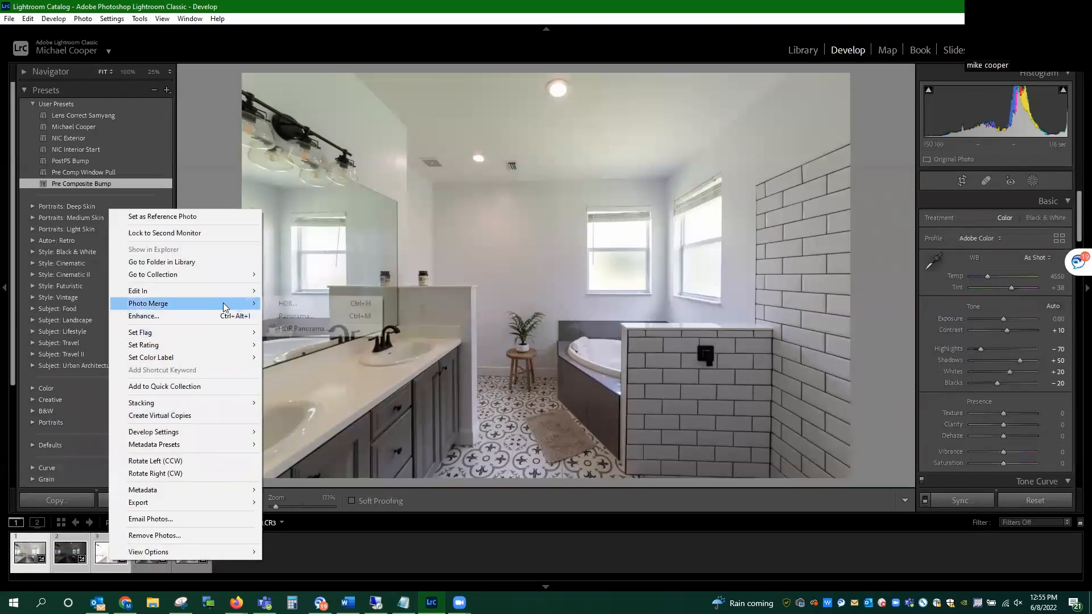
left_click(290, 306)
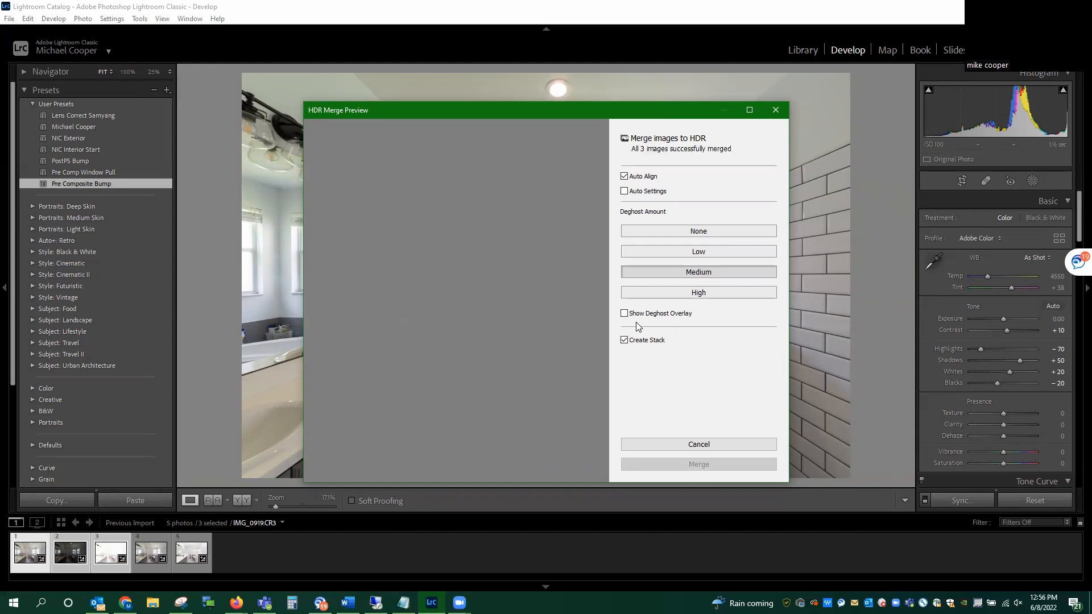
left_click(690, 465)
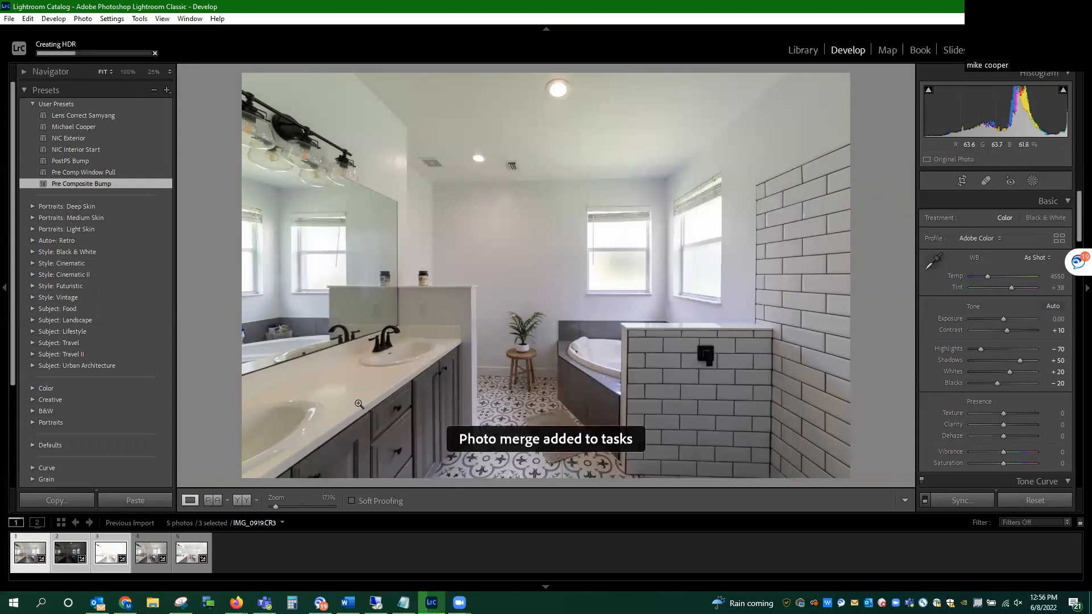
Step: Adjust the tone of IMG_0937: Exposure +0.26, Highlights −100, Shadows +100, Whites +2 and Blacks −65
left_click(149, 562)
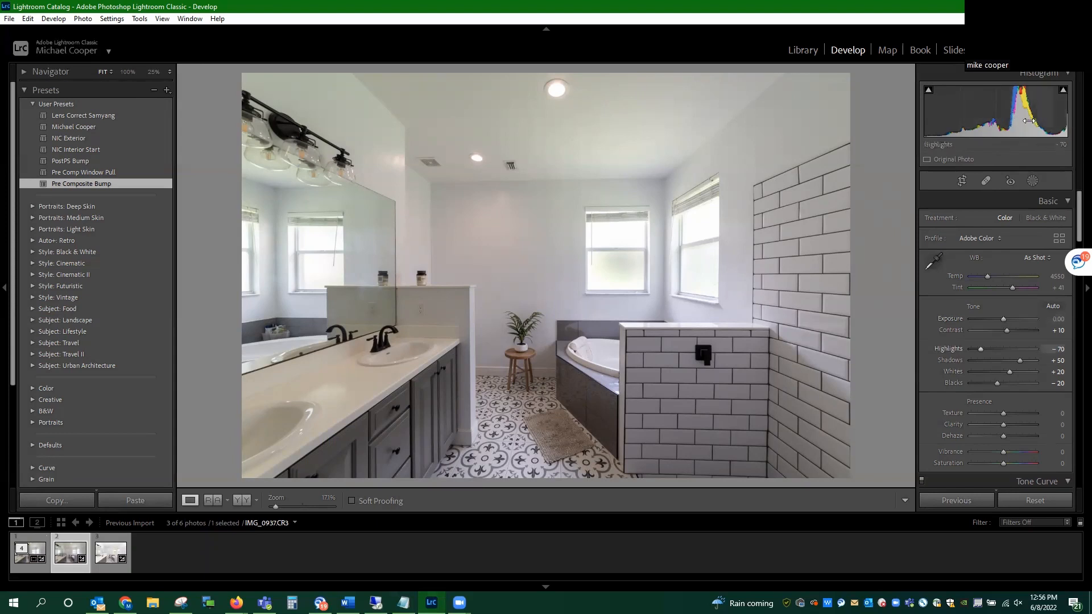
left_click(97, 560)
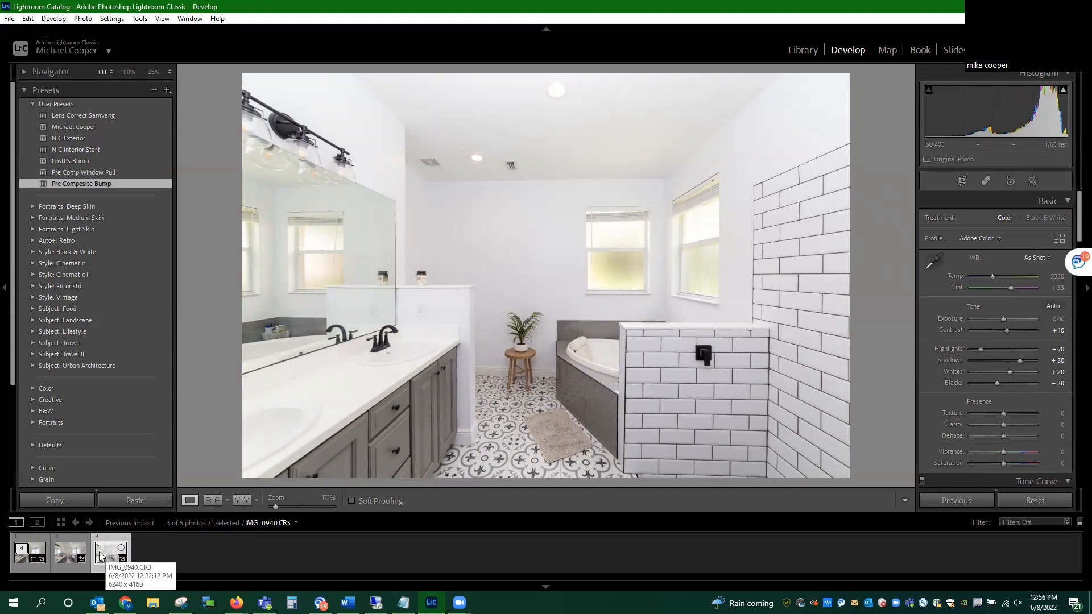
left_click(70, 553)
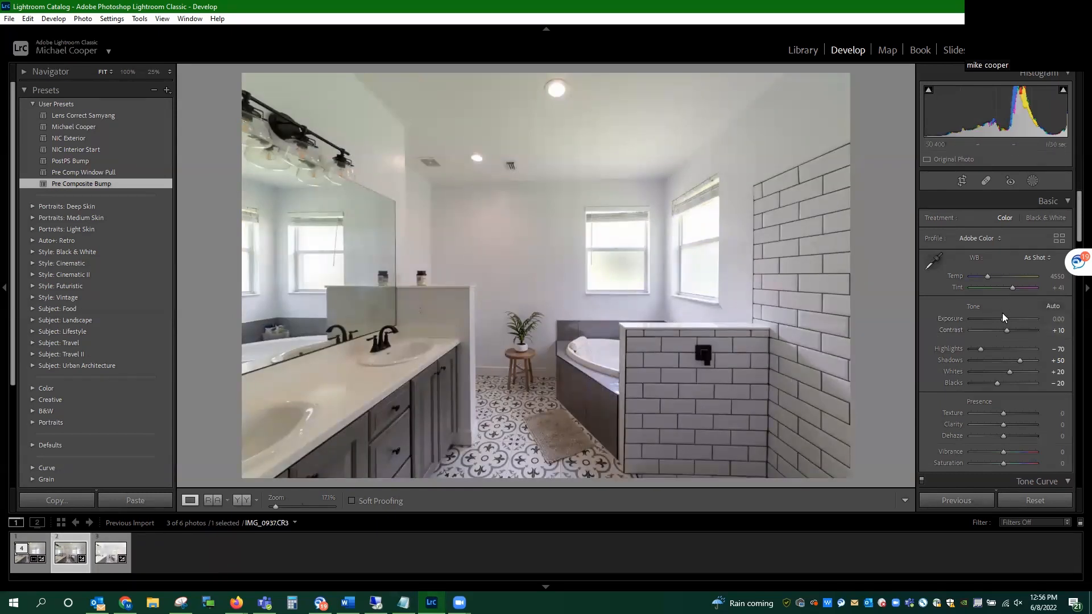
left_click_drag(1002, 319, 1003, 319)
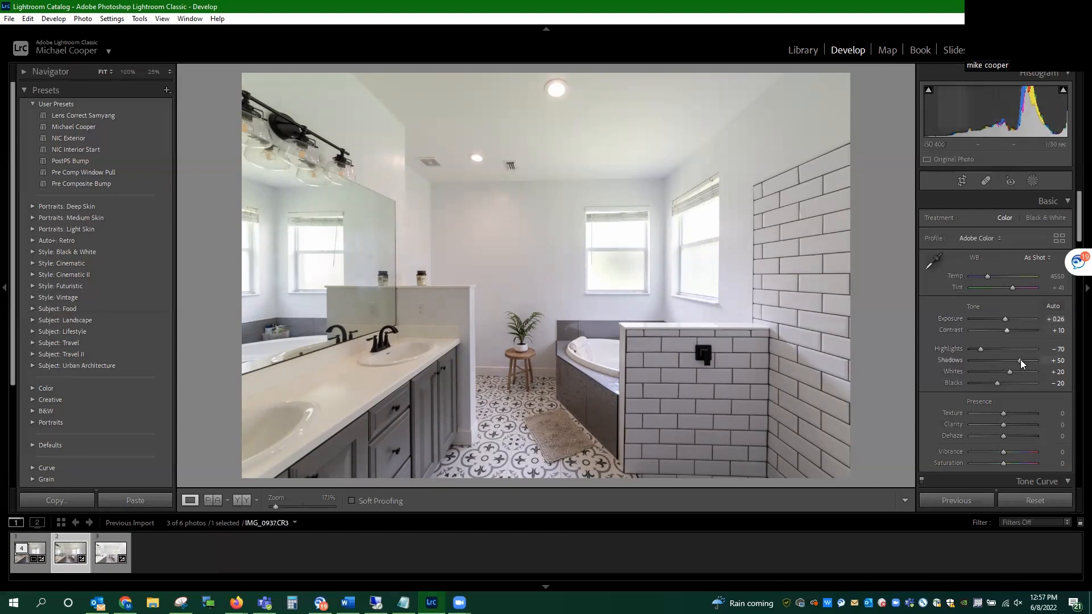
left_click_drag(1020, 360, 1050, 362)
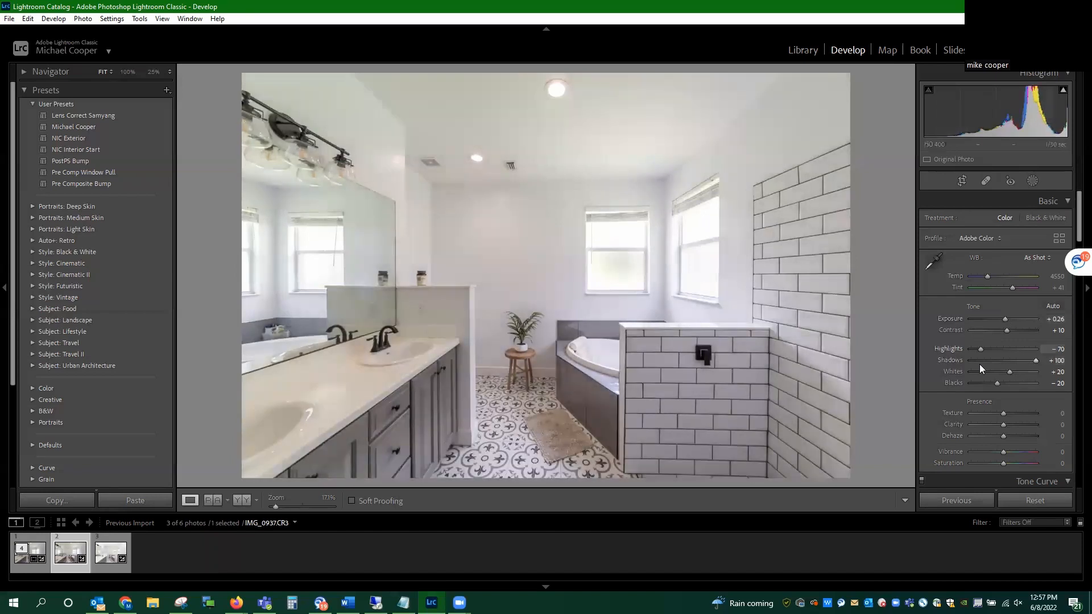
left_click_drag(986, 351, 975, 348)
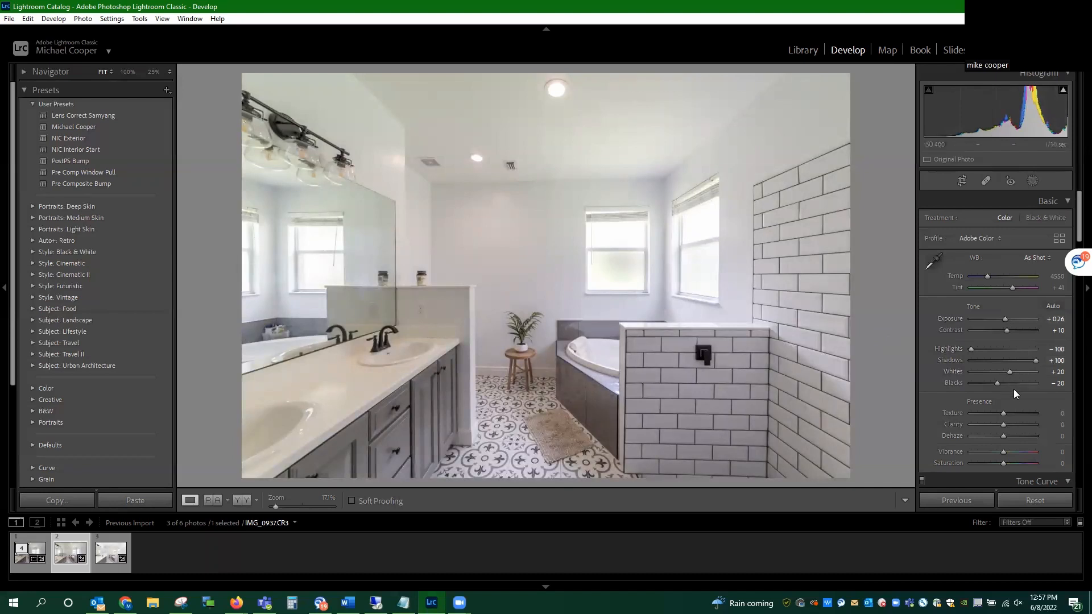
left_click_drag(1008, 369, 988, 383)
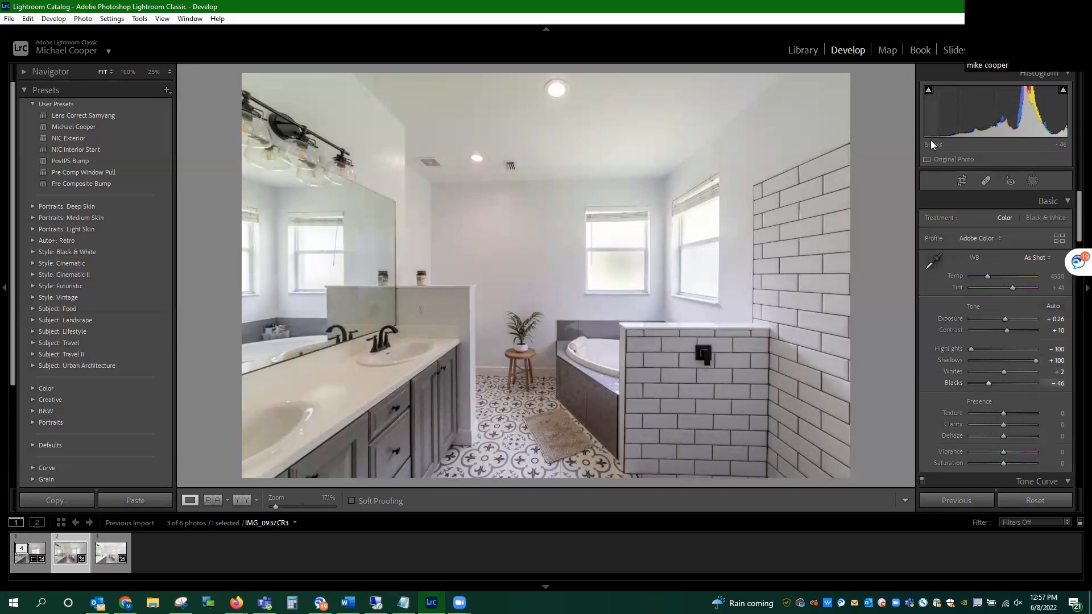
mouse_move(990, 383)
left_mouse_down()
mouse_move(958, 384)
mouse_move(991, 384)
mouse_move(981, 384)
left_mouse_up()
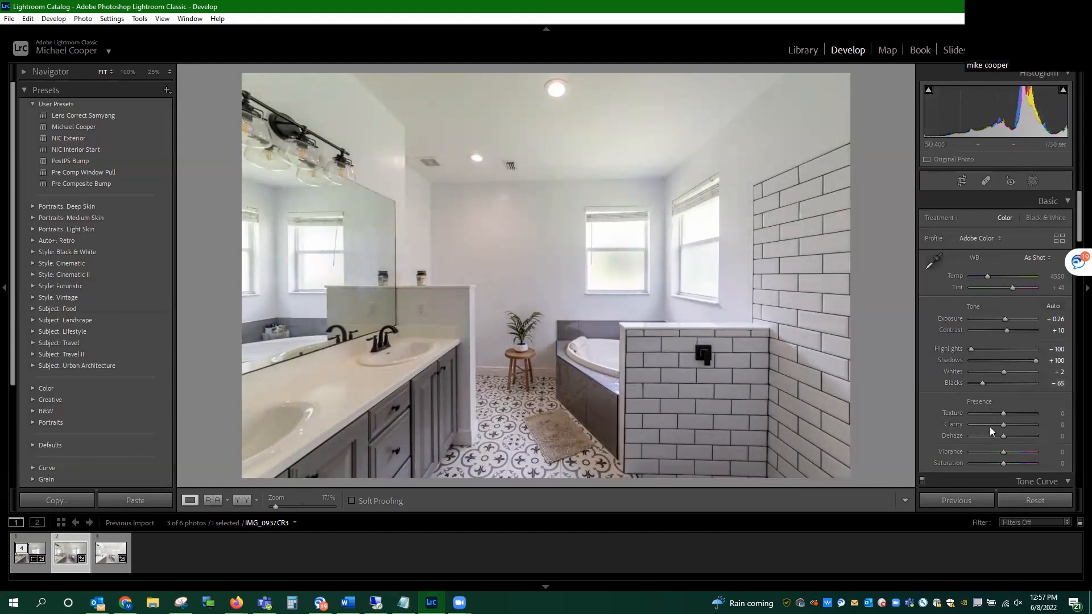
Step: Try extreme Blue and Aqua saturation values on IMG_0937, including Blue at +100 and −100, and reset both to 0
scroll(1003, 426, "down", 3)
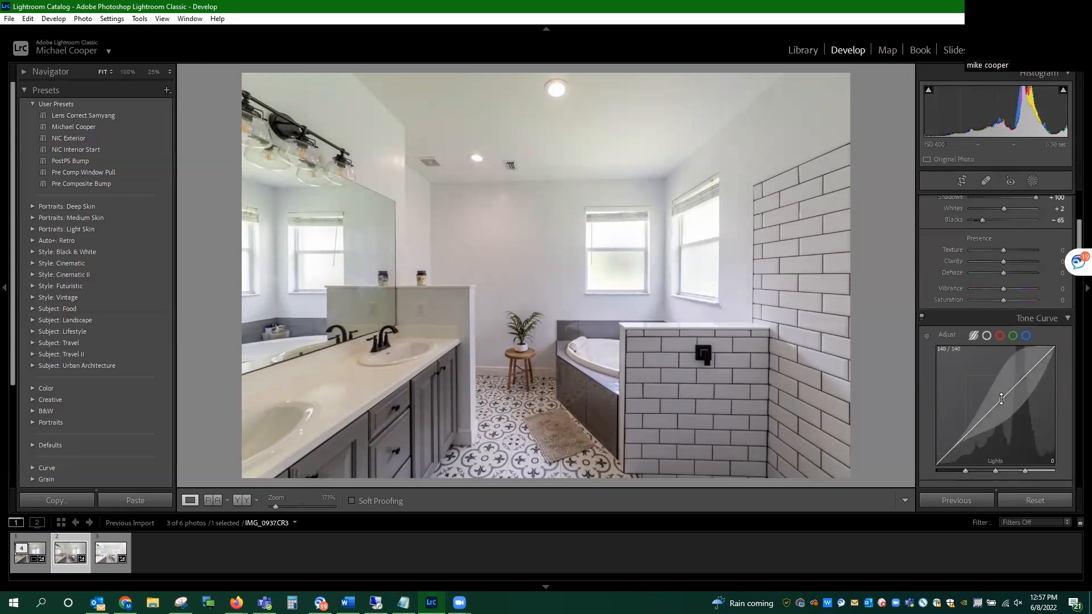
scroll(1001, 401, "down", 4)
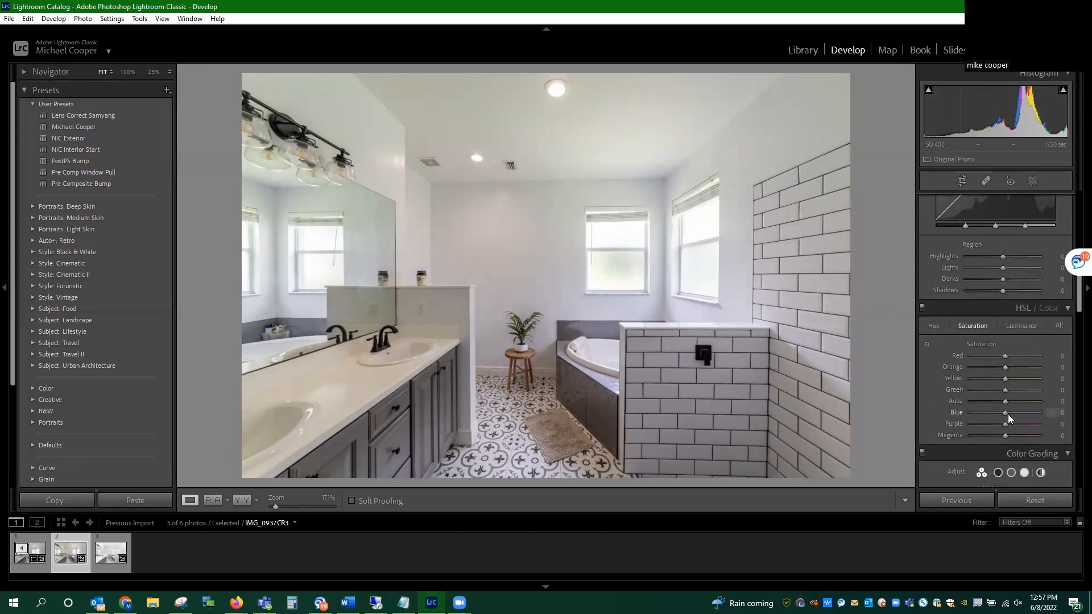
left_click_drag(1005, 412, 1075, 431)
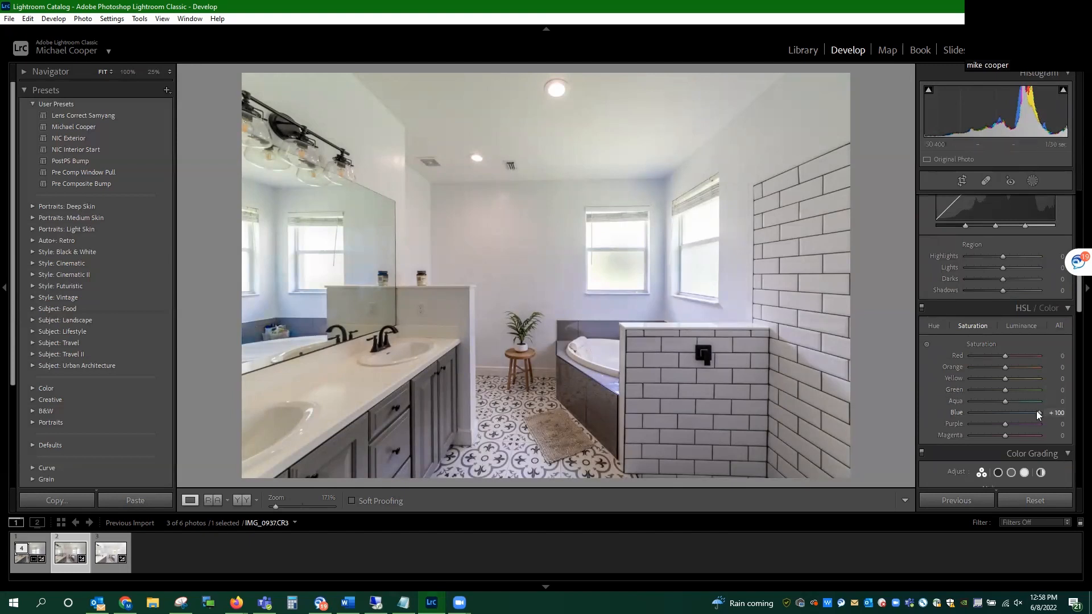
left_click_drag(1038, 413, 790, 428)
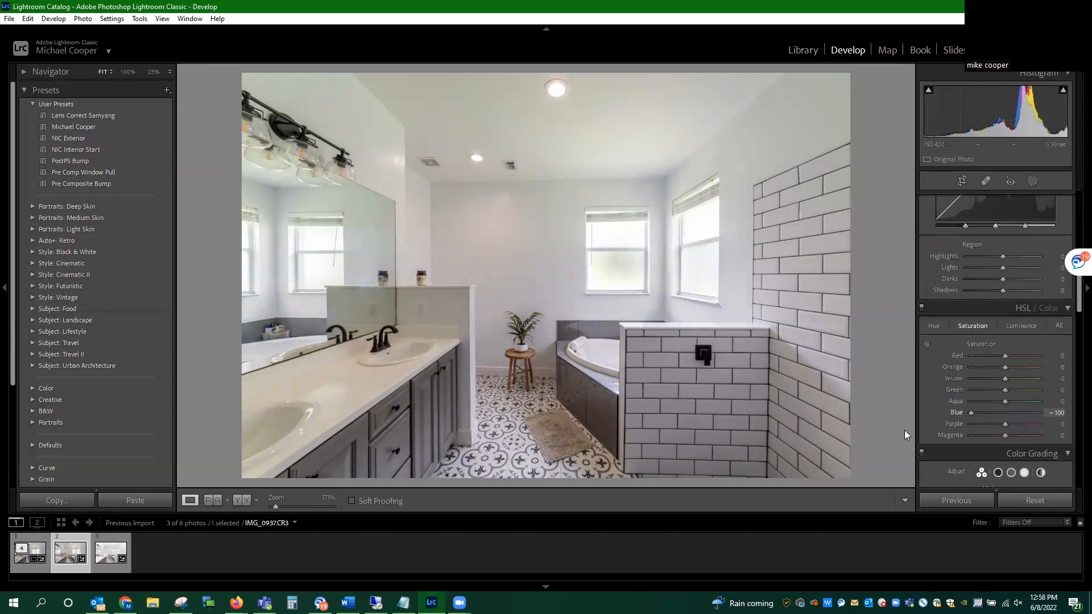
left_click_drag(943, 432, 751, 379)
double_click(958, 411)
left_click_drag(1040, 401, 833, 395)
double_click(957, 401)
Step: Try strong Yellow saturation changes on IMG_0937, including −100, and reset Yellow to 0
left_click_drag(1006, 379, 887, 374)
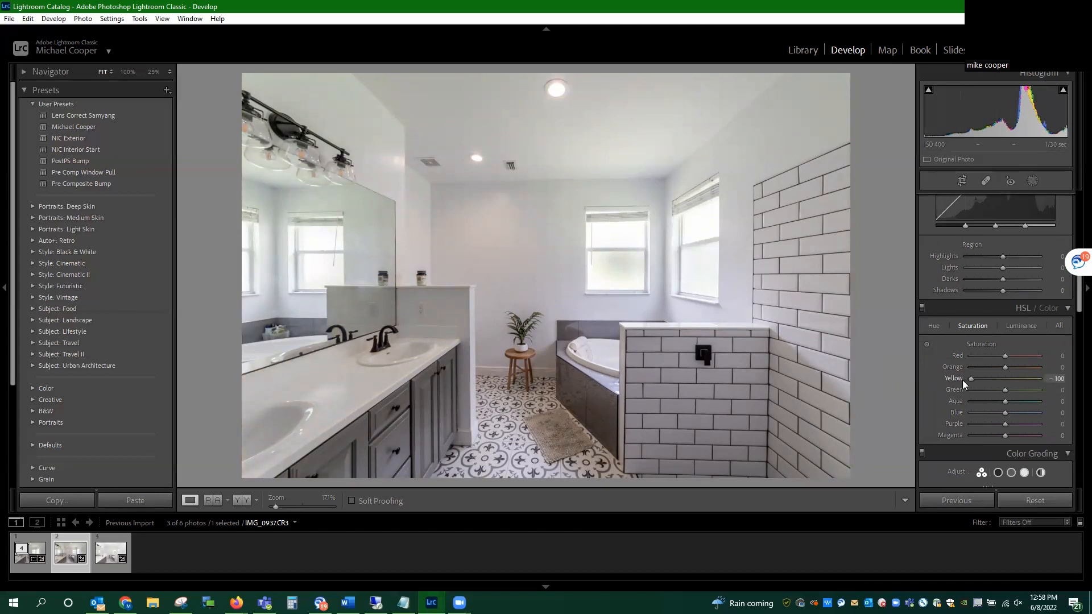
left_click_drag(963, 380, 1044, 390)
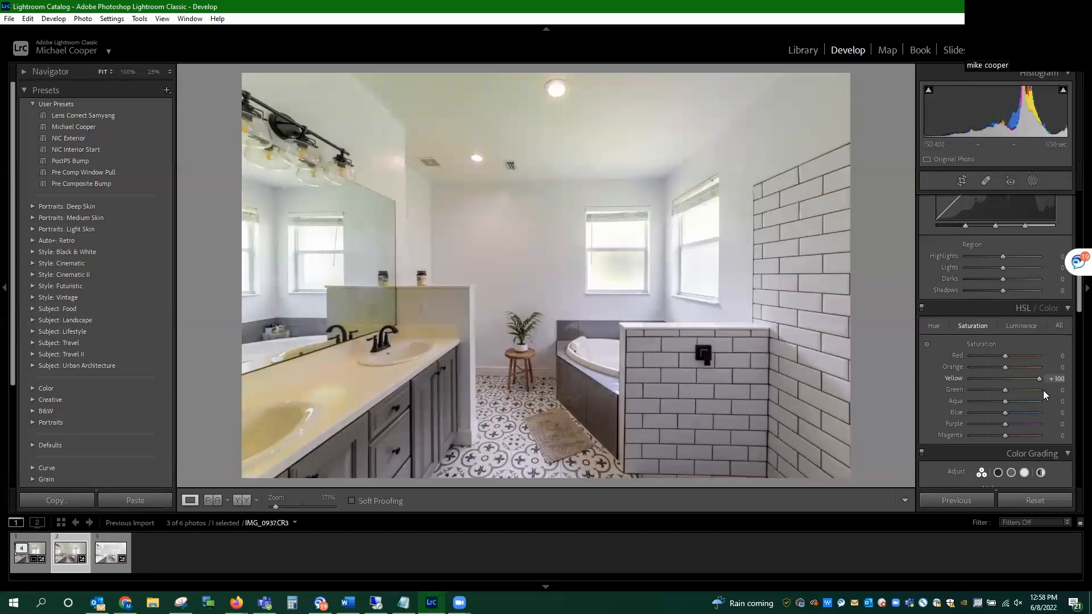
left_click(968, 379)
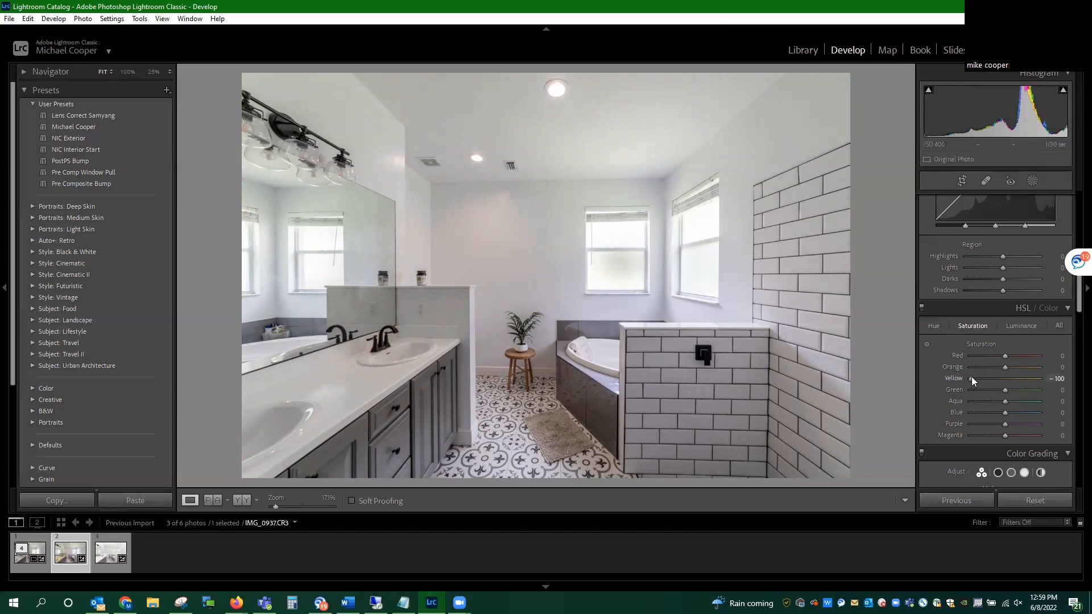
left_click_drag(972, 377, 950, 381)
double_click(950, 379)
Step: Try strong Orange saturation changes on IMG_0937, including +100, and reset Orange to its default
left_click_drag(1005, 367, 1075, 374)
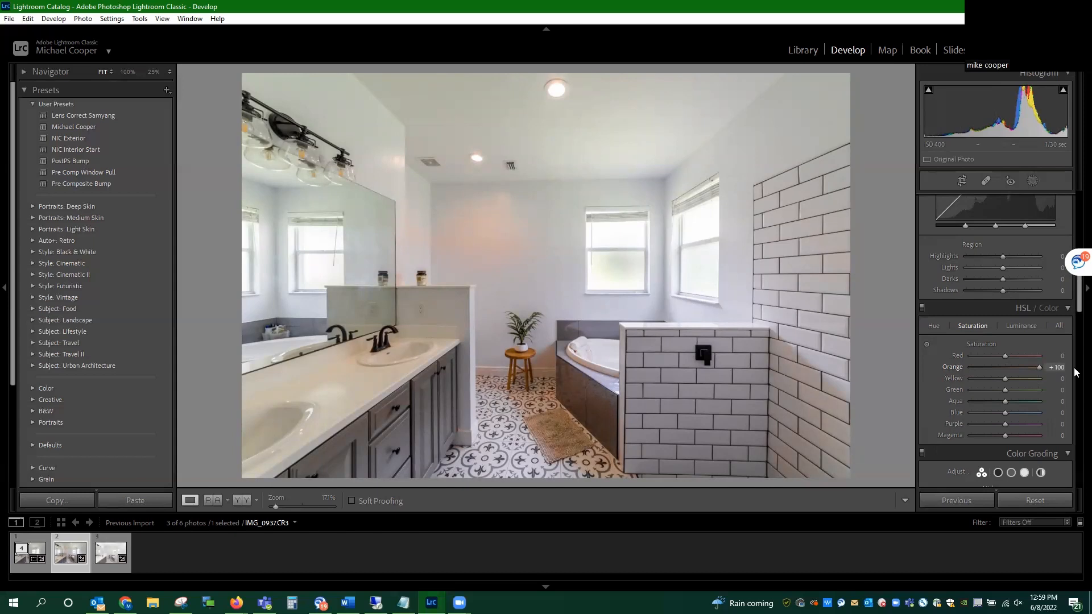
left_click_drag(1040, 367, 1012, 385)
left_click_drag(1048, 389, 939, 386)
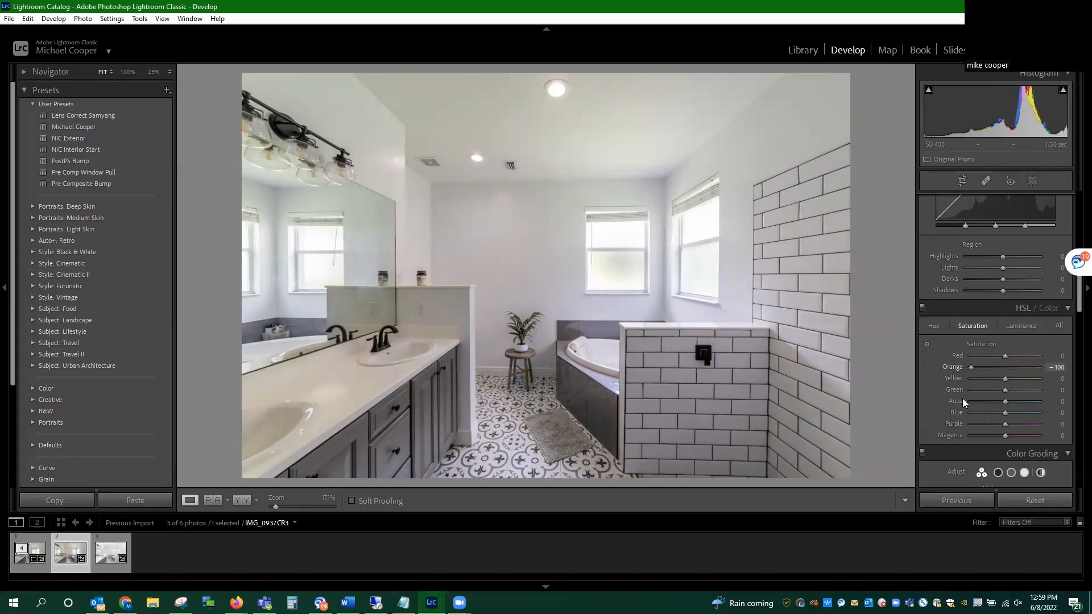
left_click_drag(923, 384, 977, 386)
double_click(946, 367)
scroll(963, 361, "down", 10)
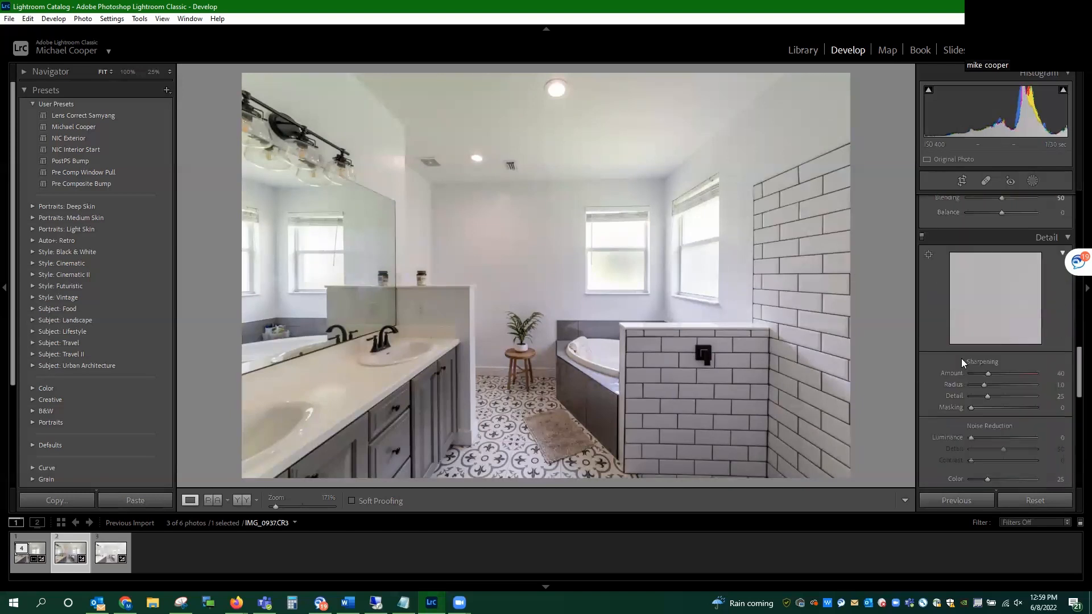
scroll(995, 353, "down", 5)
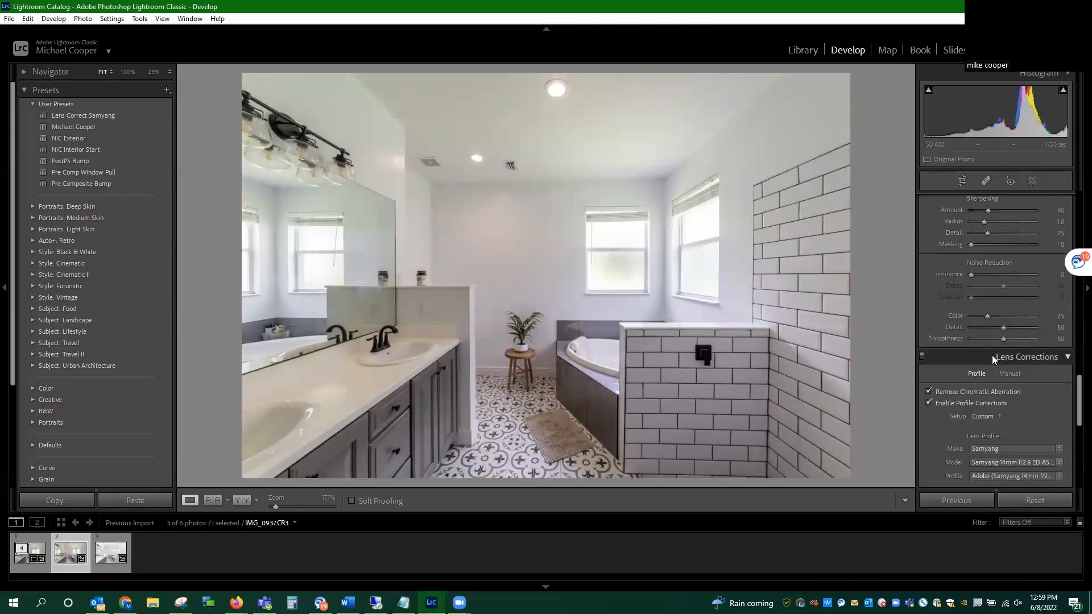
scroll(1024, 296, "down", 3)
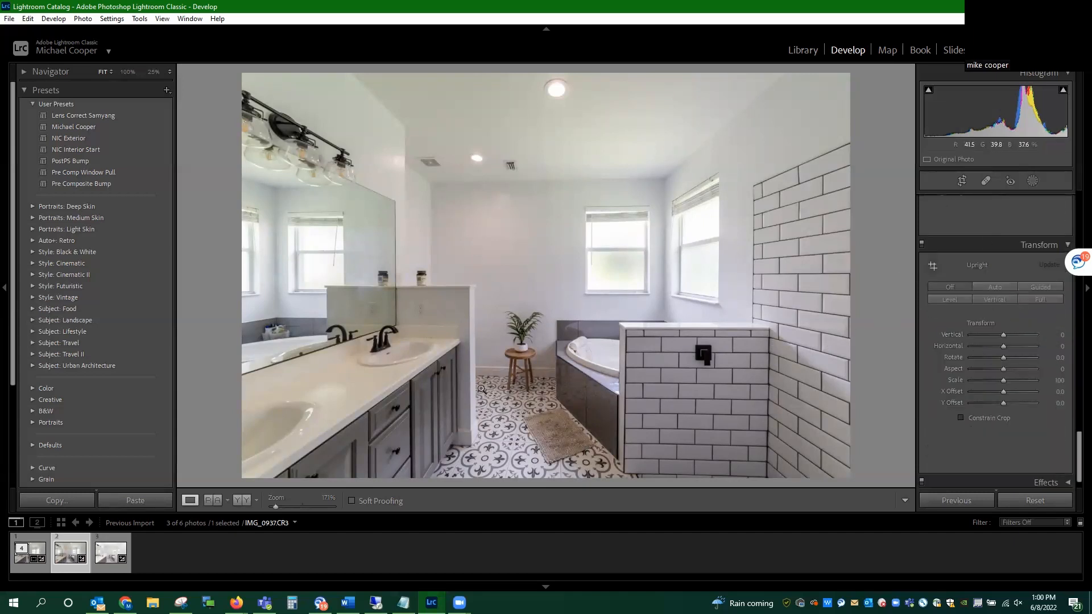
Step: Adjust the tone of IMG_0940: Highlights −100, Shadows +61, Whites +2 and Blacks −51
left_click(110, 560)
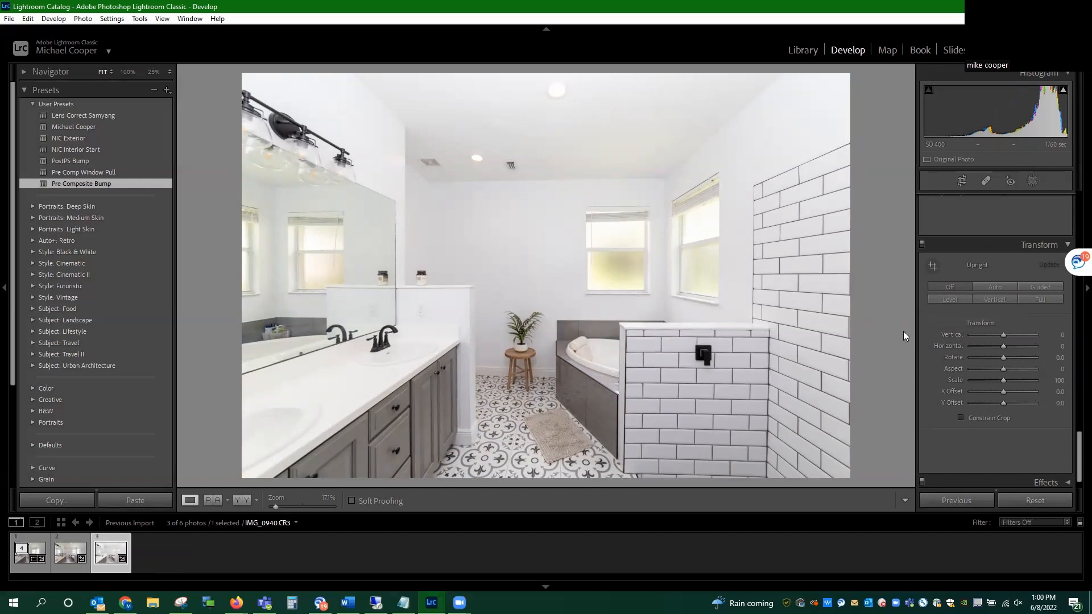
scroll(959, 339, "up", 10)
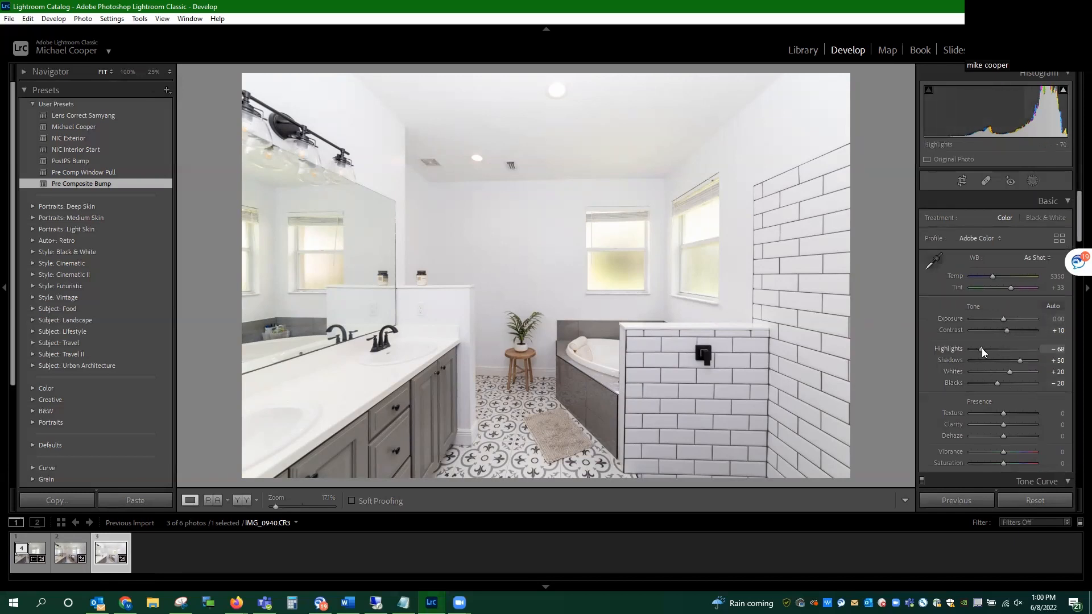
left_click_drag(982, 348, 913, 350)
left_click_drag(1021, 361, 1075, 374)
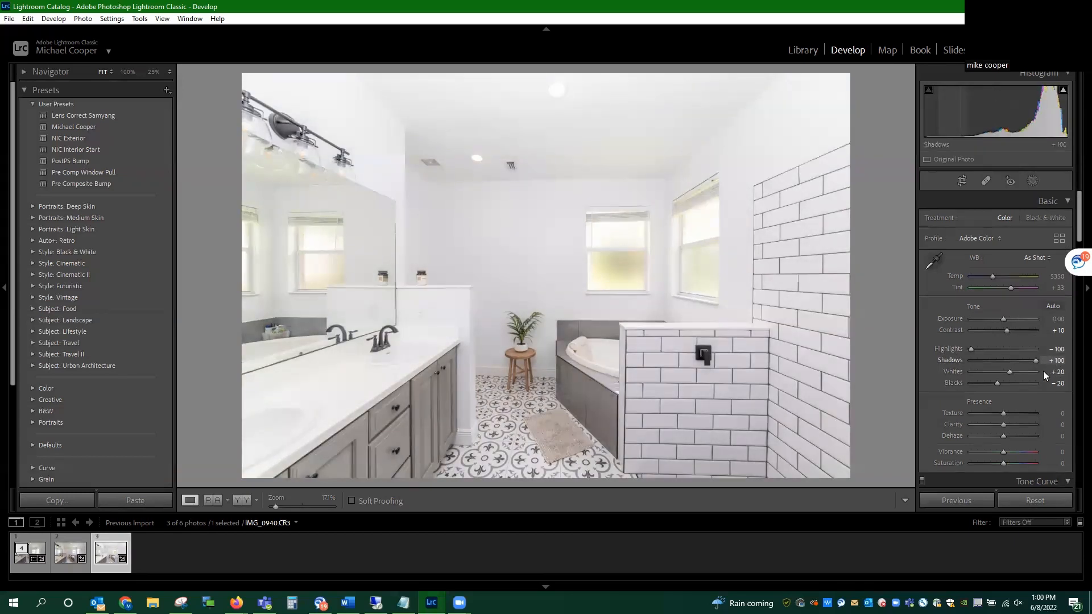
left_click(1028, 367)
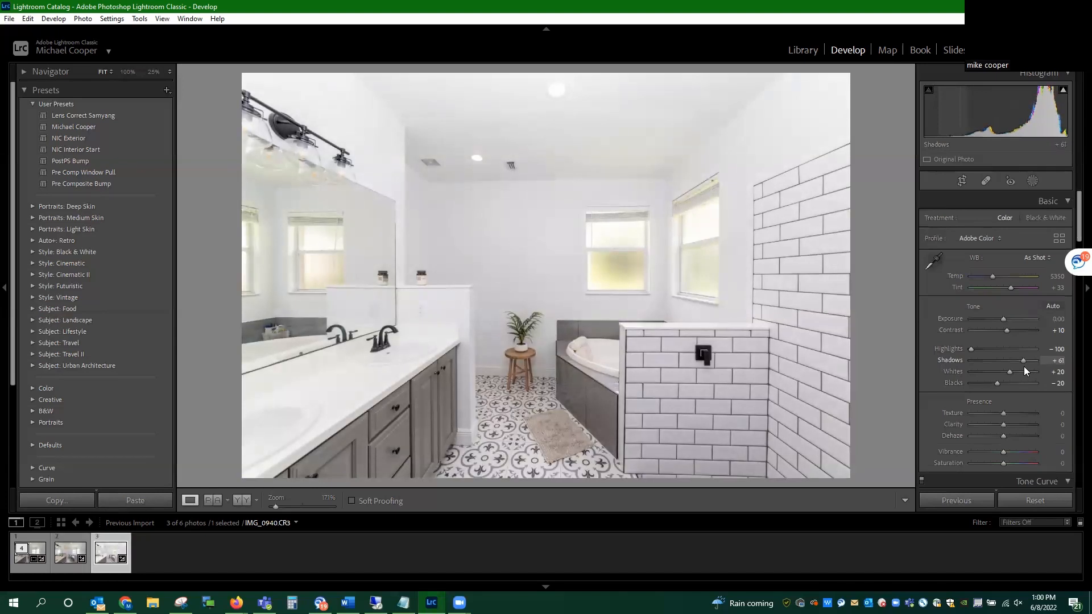
mouse_move(1009, 371)
left_mouse_down()
mouse_move(985, 371)
mouse_move(1002, 375)
left_mouse_up()
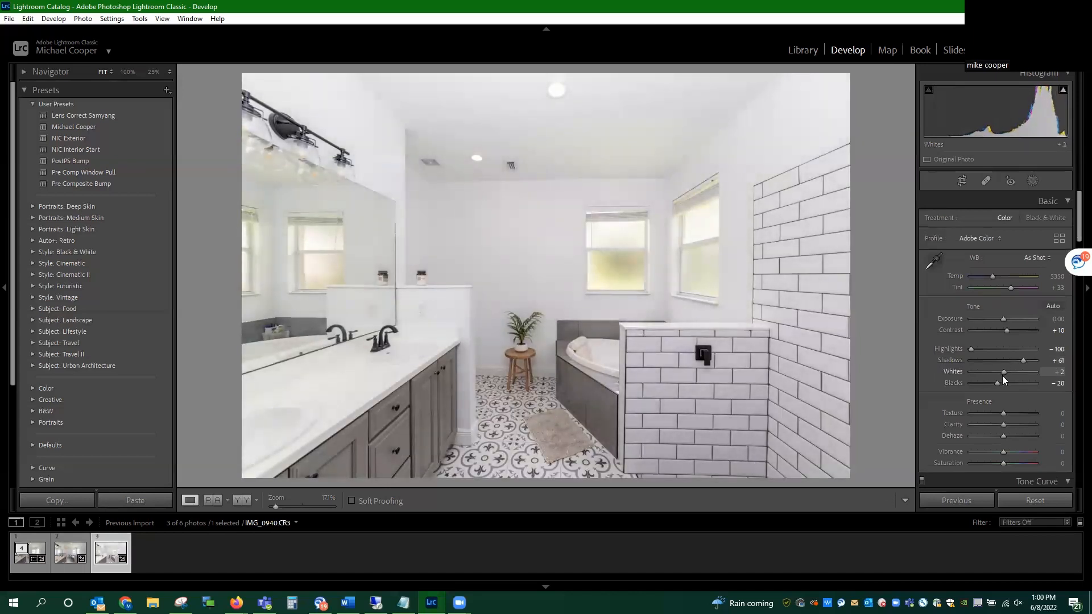
left_click_drag(996, 386, 981, 384)
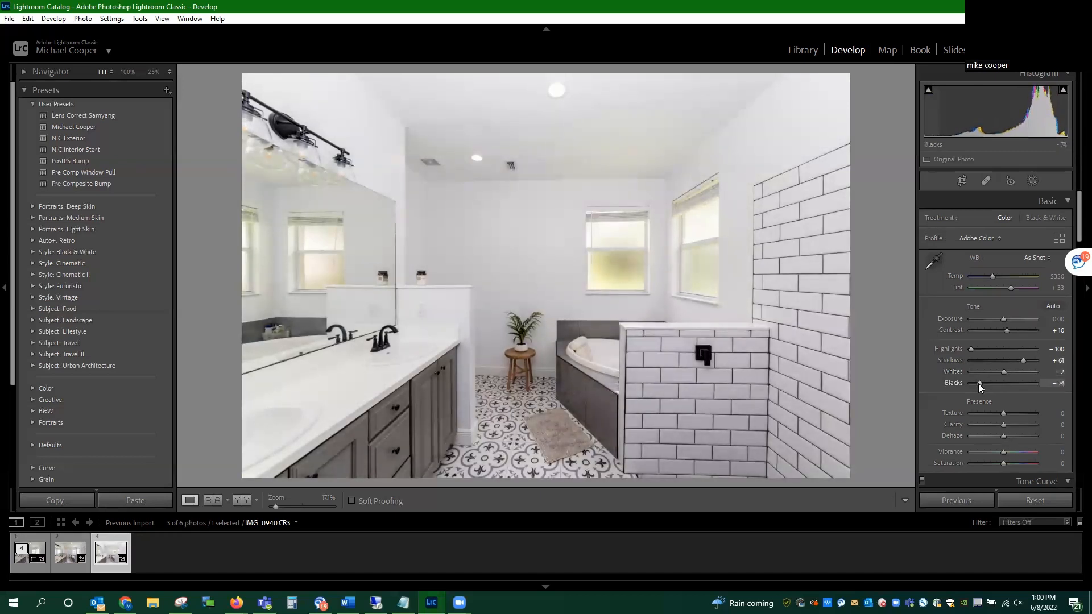
left_click_drag(981, 383, 986, 385)
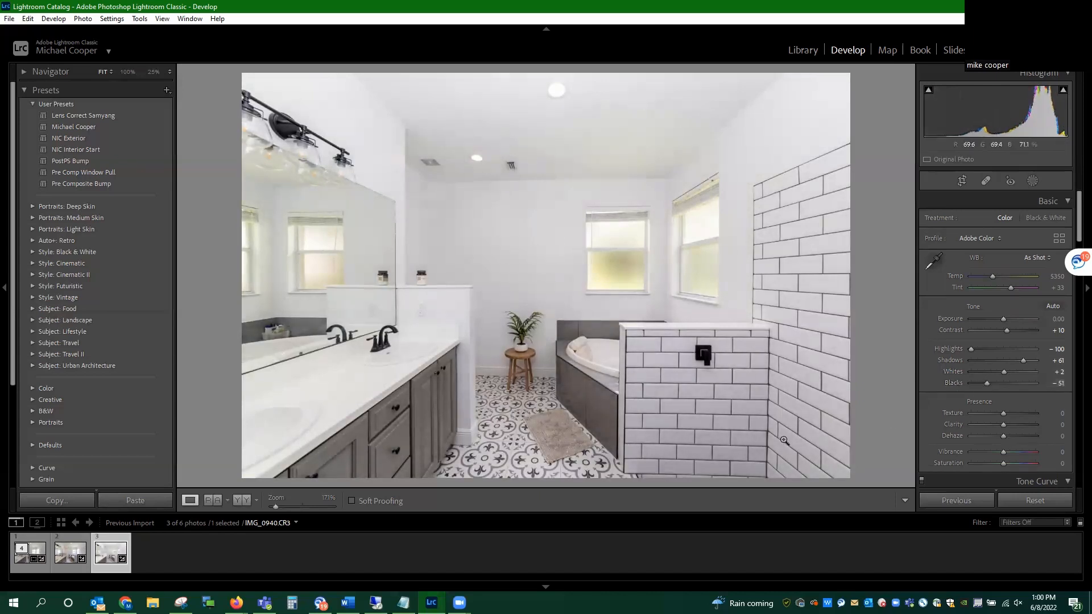
Step: Compare IMG_0937 with IMG_0940 and set the Exposure of IMG_0937 to +0.61
left_click(61, 561)
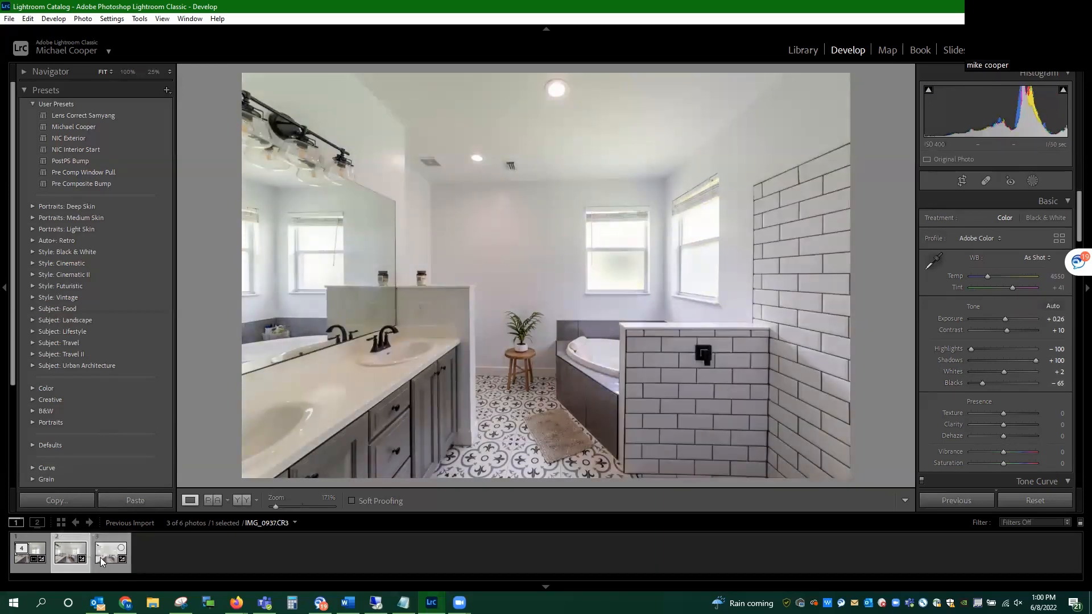
left_click(100, 559)
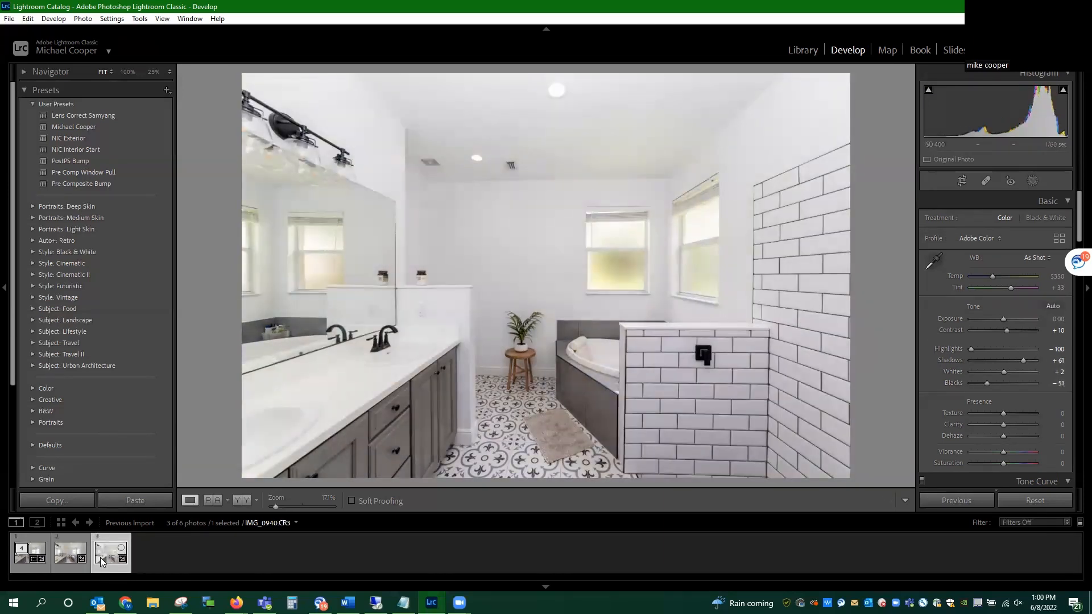
left_click(63, 556)
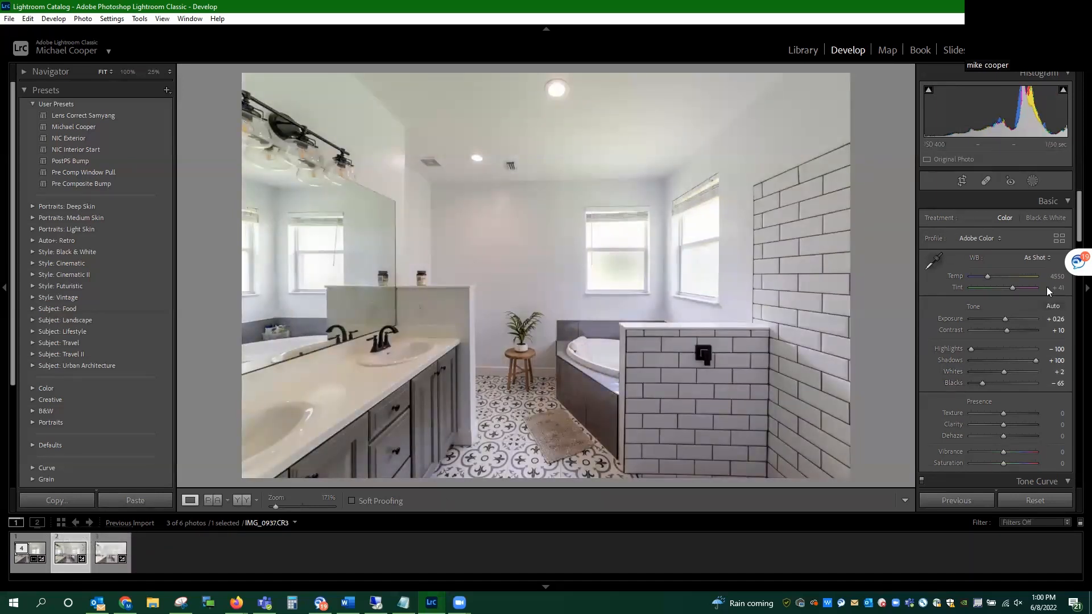
left_click_drag(1005, 316, 1008, 317)
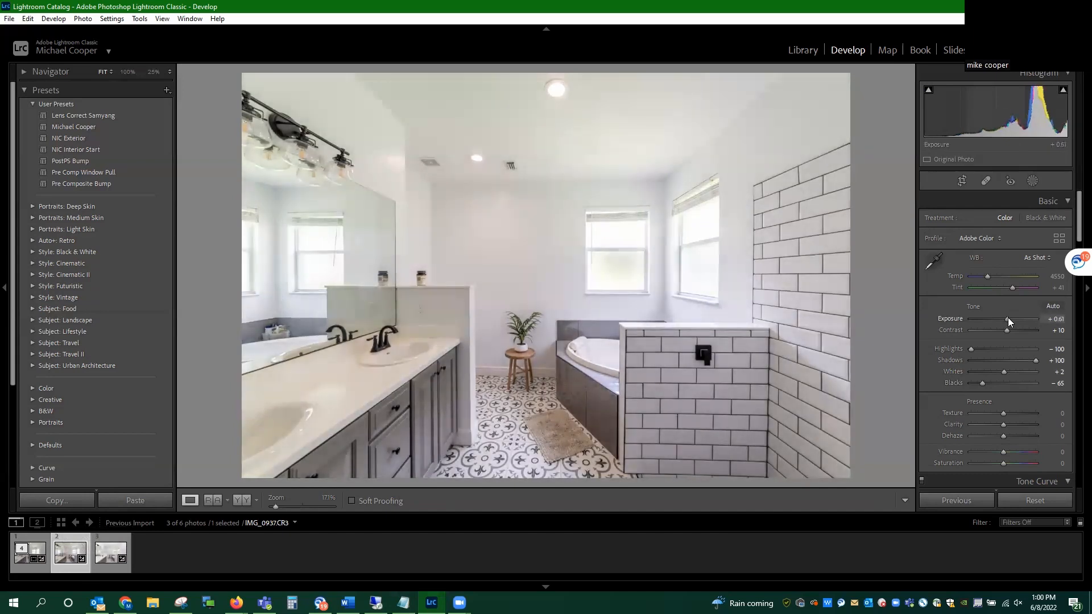
left_click(102, 555)
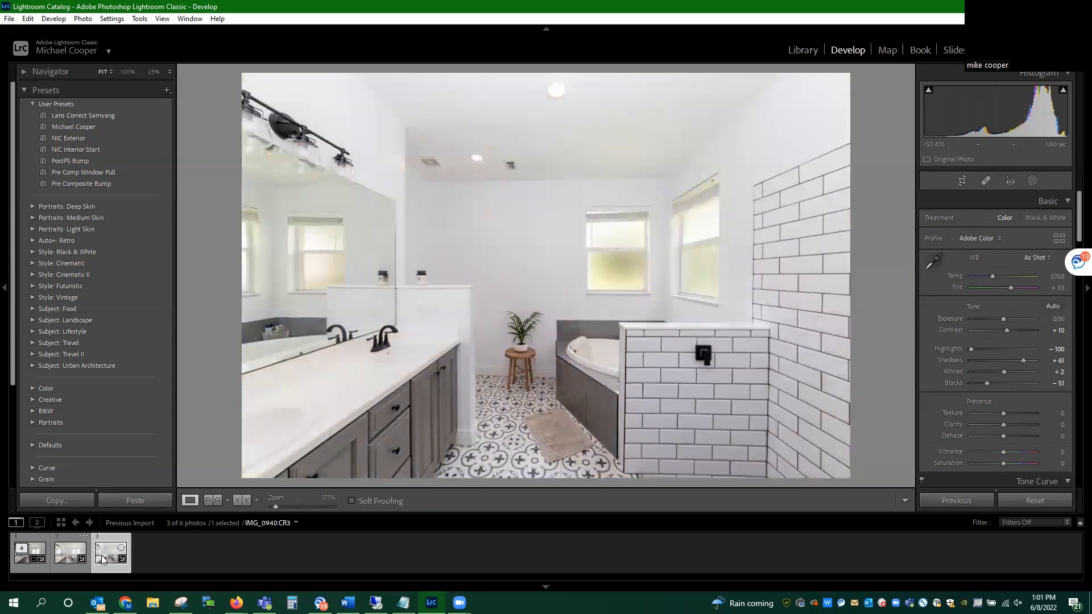
left_click(86, 555)
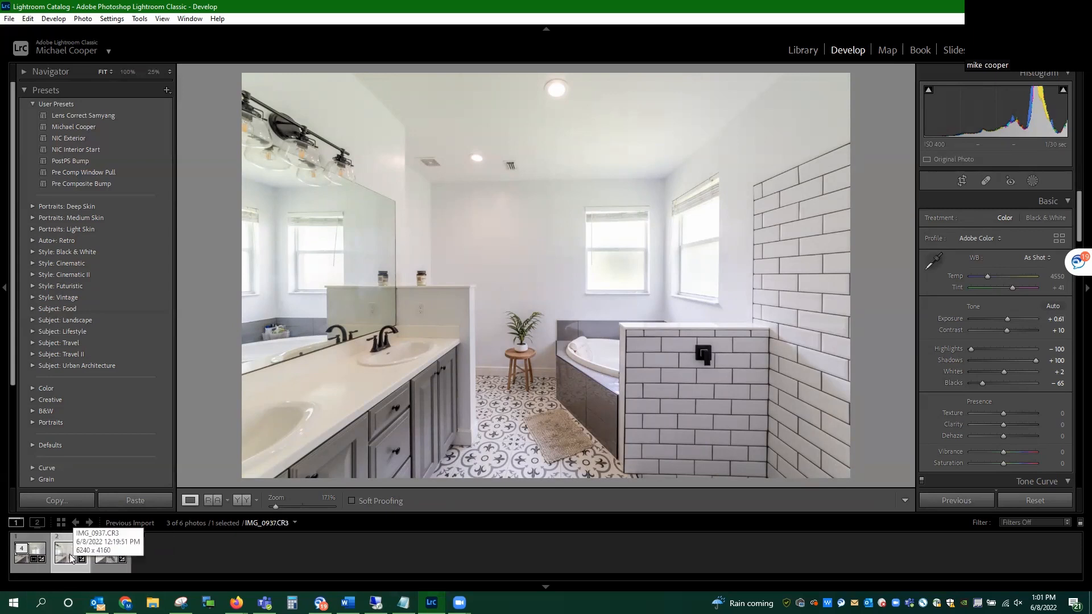
Step: Open IMG_0937 and IMG_0940 together as layers in Photoshop
left_click(105, 558)
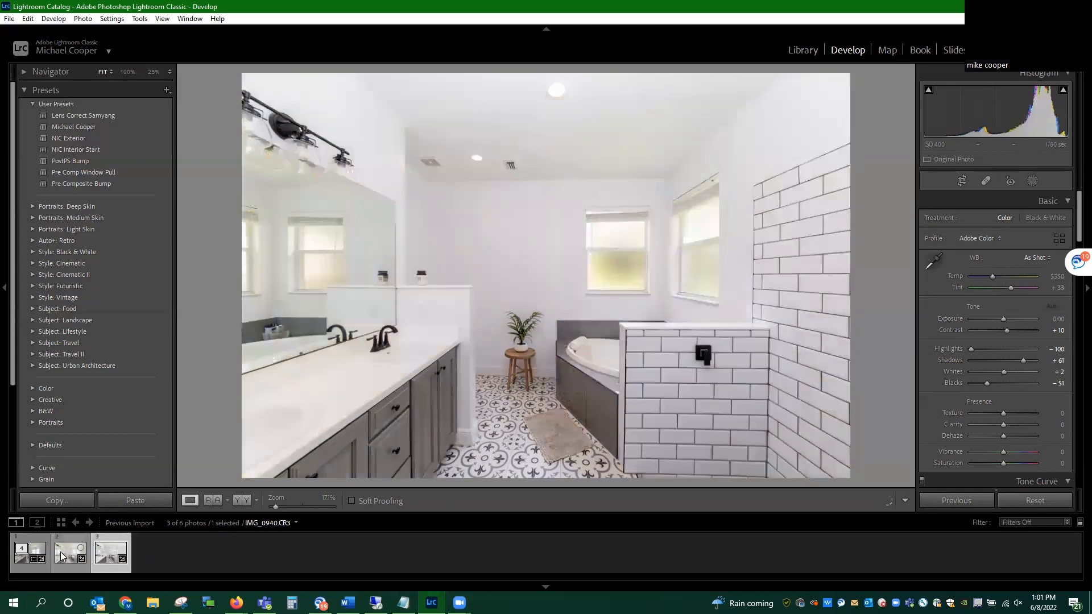
left_click(64, 559, "ctrl")
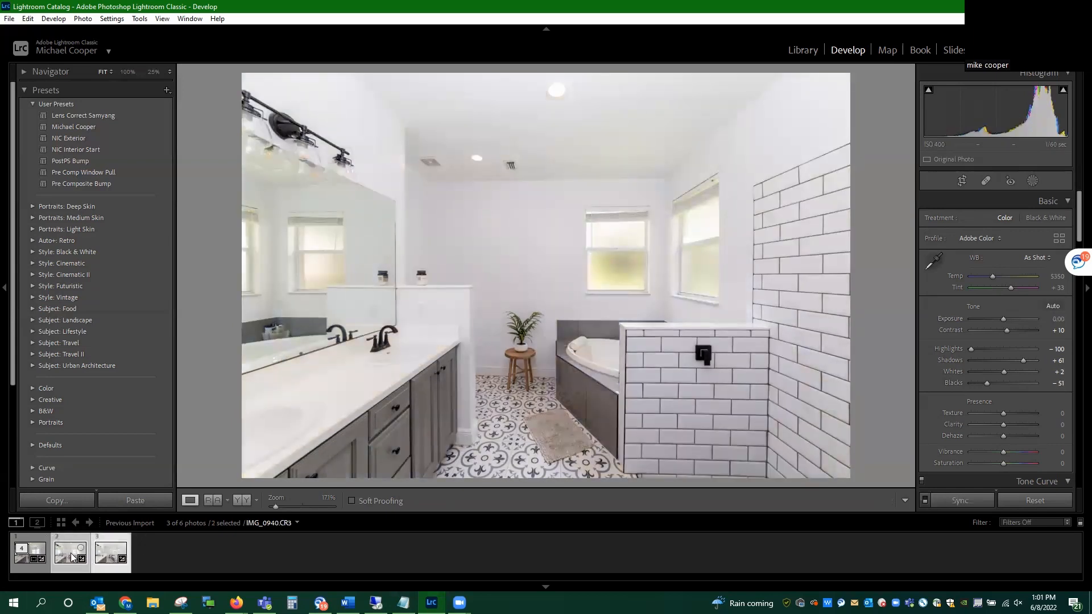
right_click(72, 557)
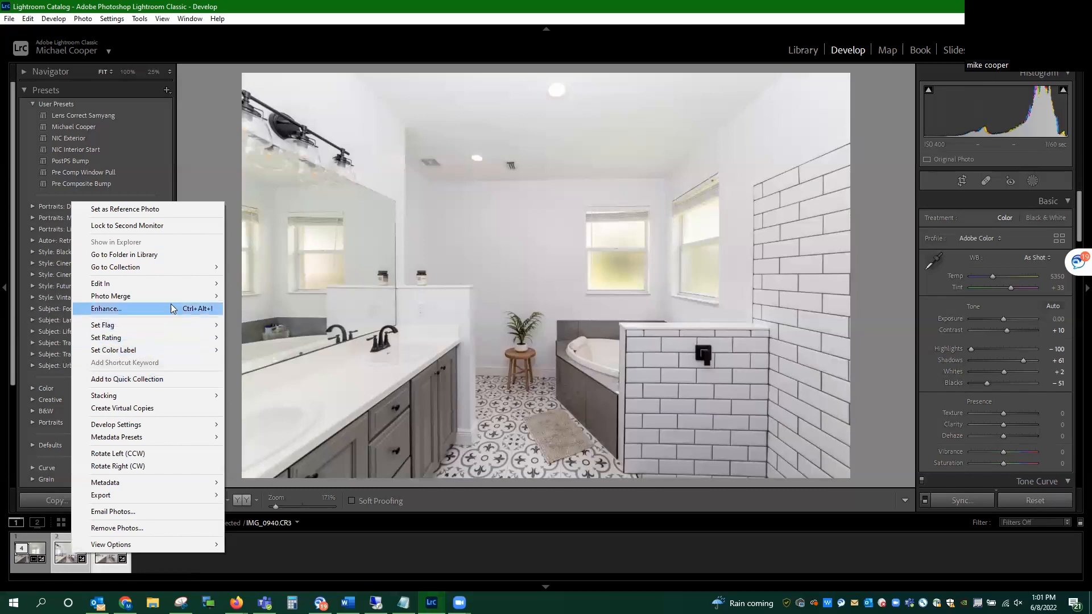
mouse_move(220, 287)
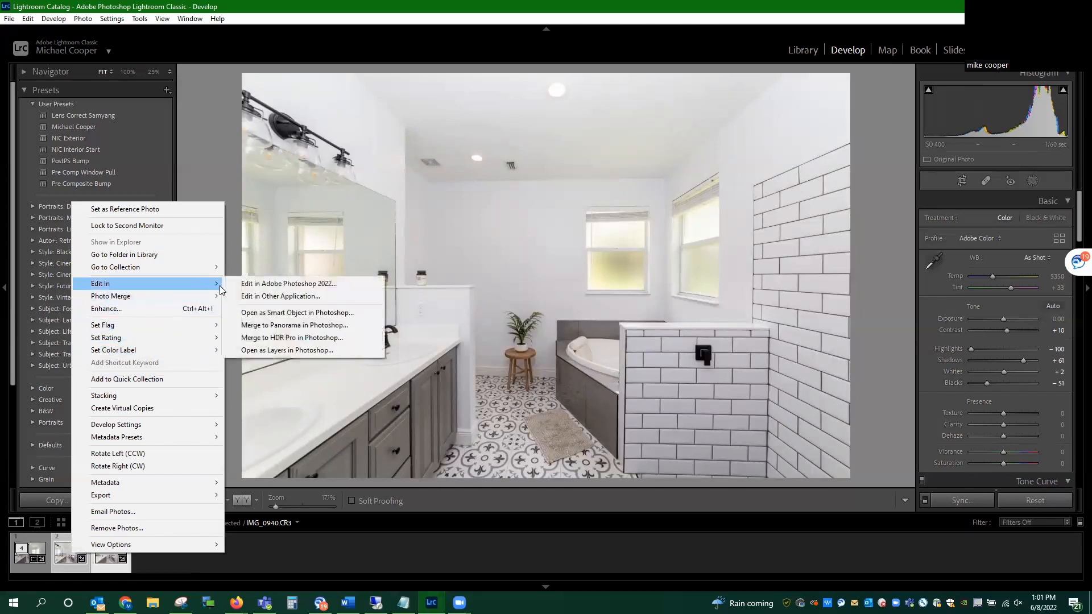
left_click(269, 355)
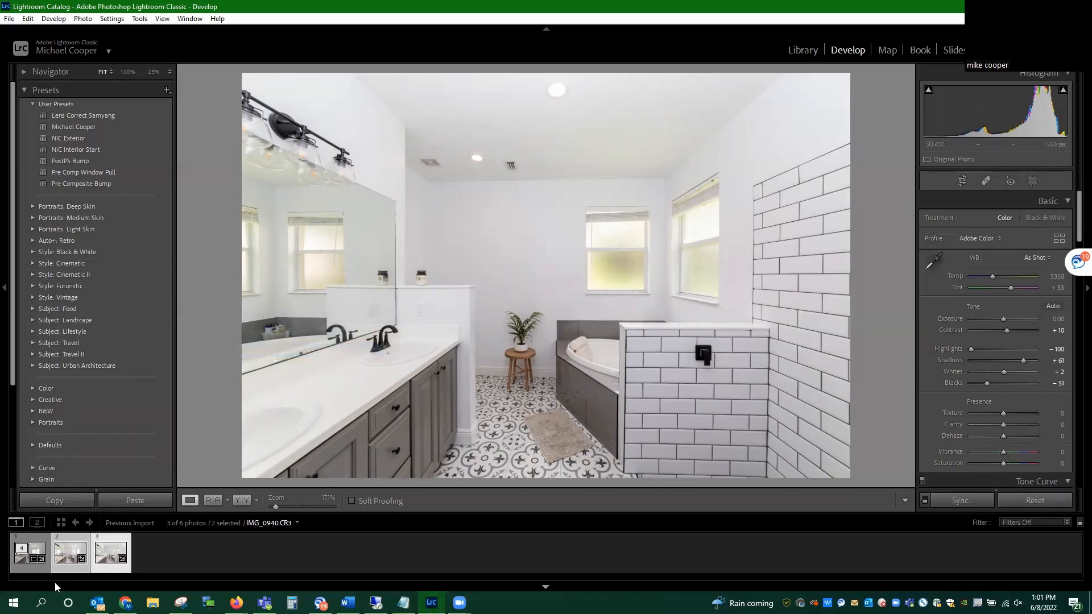
Step: Select the merged photo IMG_0919-HDR, expand its stack and check its develop settings, including Lens Corrections
left_click(20, 557)
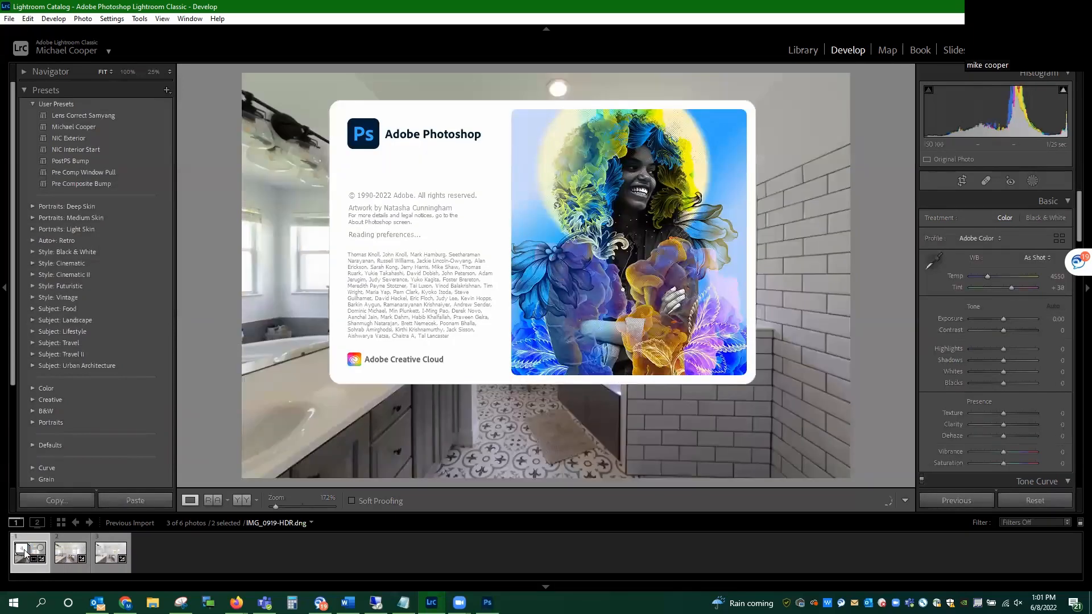
left_click(23, 551)
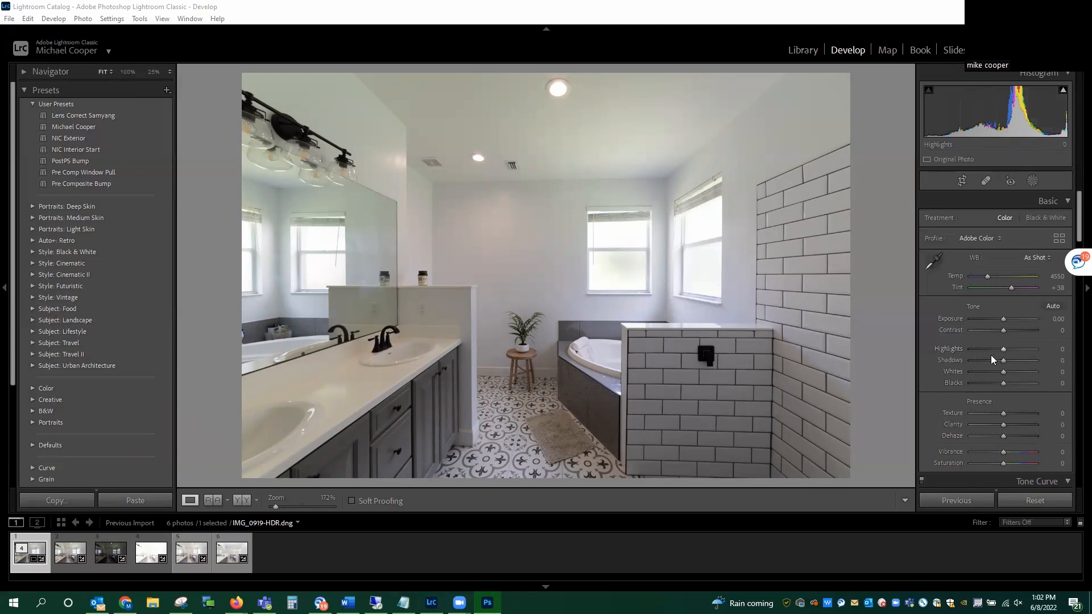
scroll(967, 350, "down", 5)
scroll(967, 353, "down", 10)
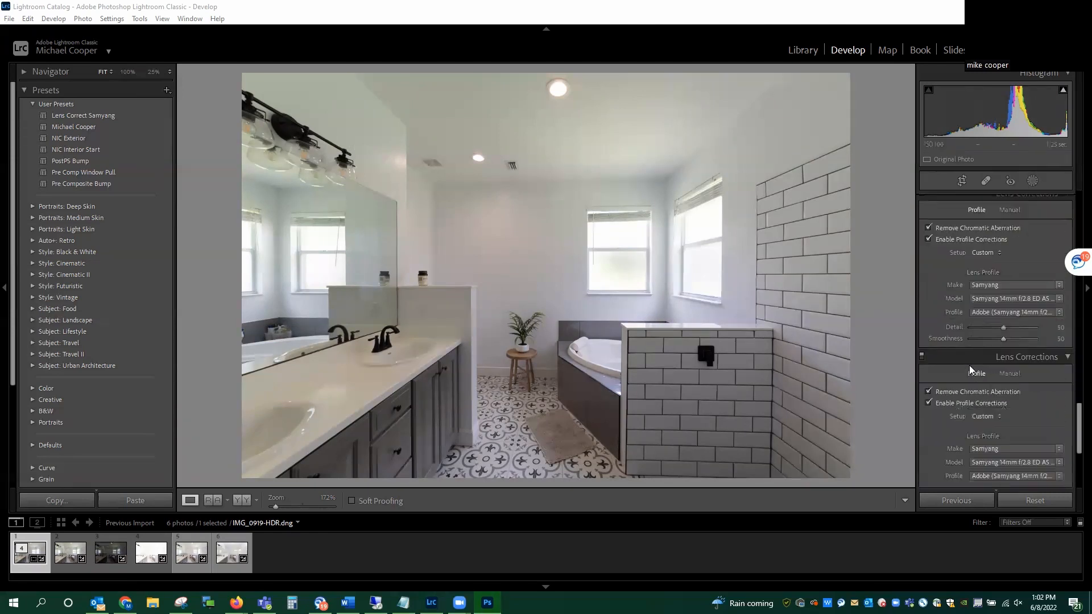
scroll(979, 353, "up", 8)
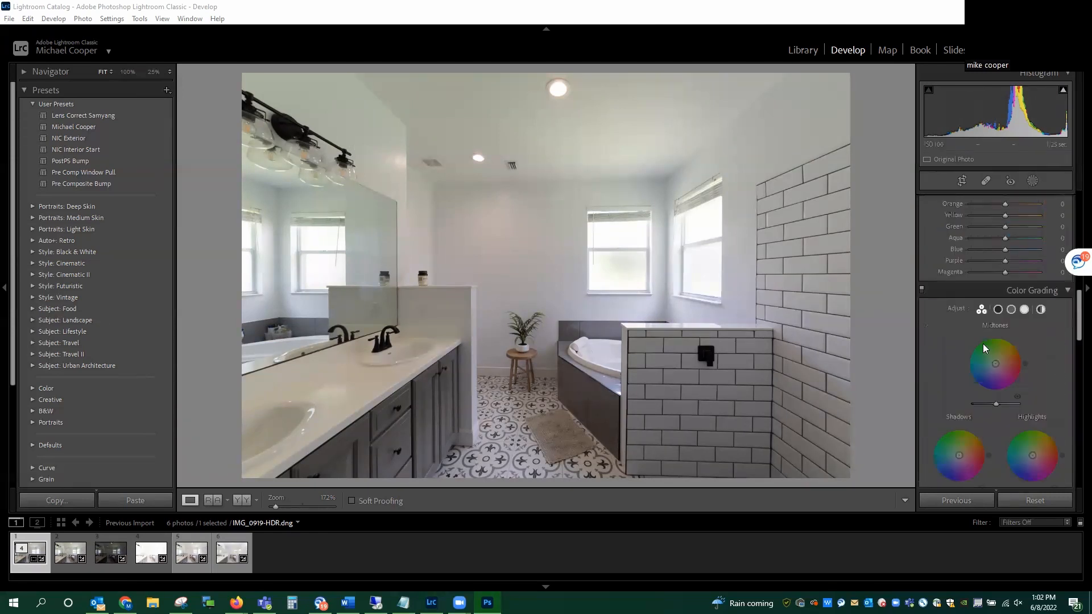
scroll(971, 348, "up", 4)
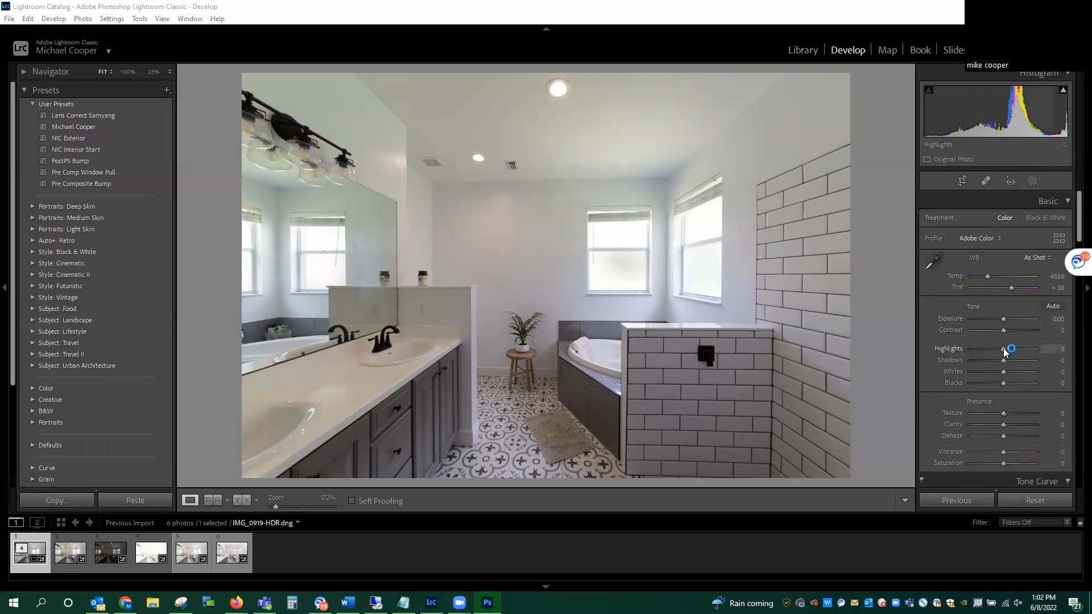
Step: Adjust the tone of IMG_0919-HDR: Exposure +0.35, Highlights −100, Shadows +100, Whites +12 and Blacks −54
left_click_drag(1004, 352, 908, 356)
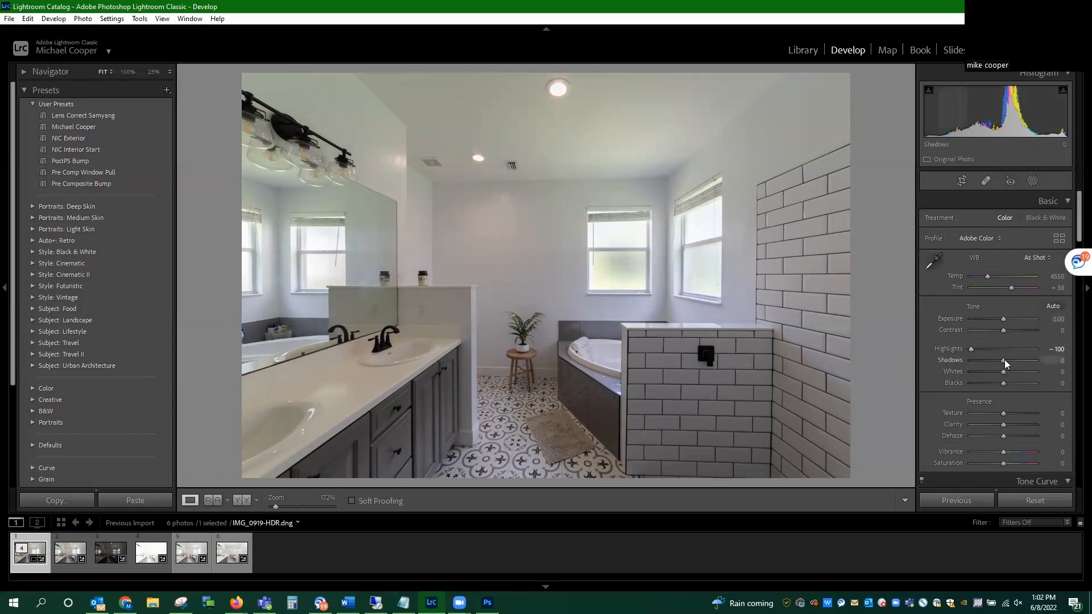
left_click_drag(1029, 362, 1074, 369)
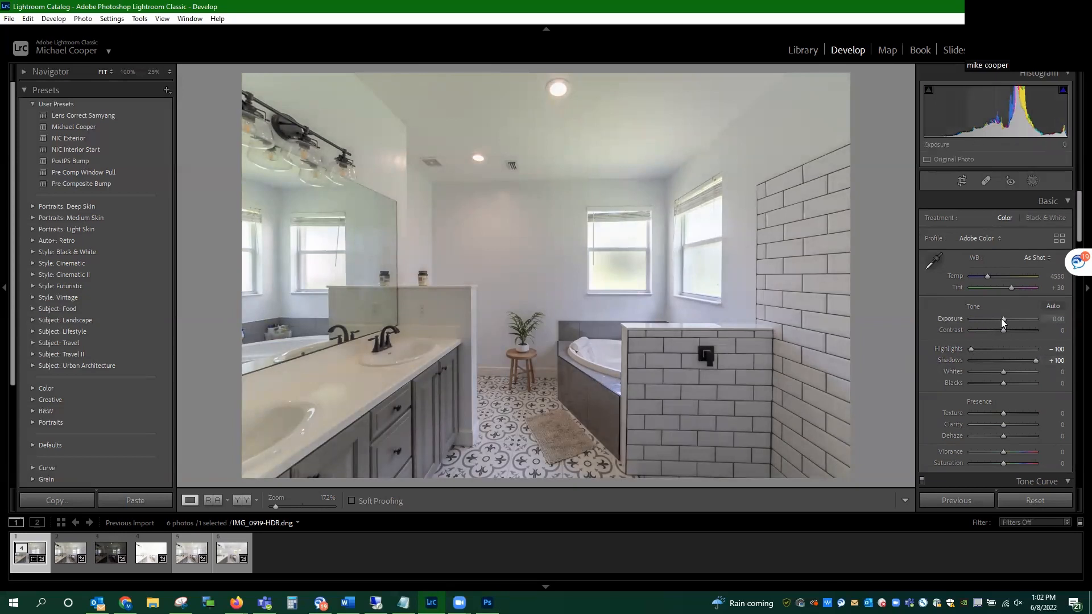
left_click_drag(1002, 318, 1003, 319)
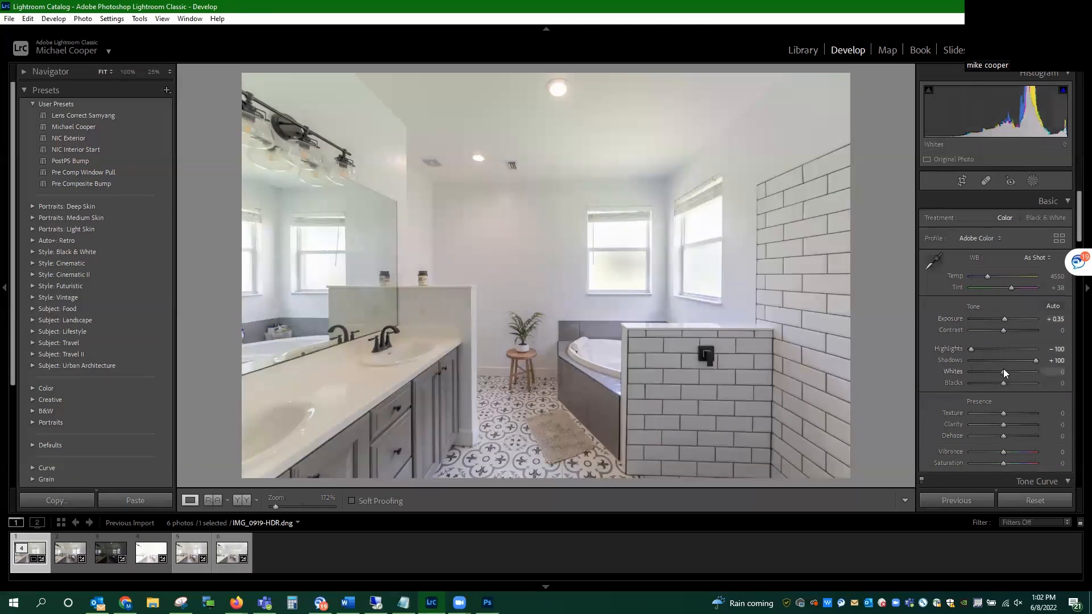
mouse_move(1010, 370)
left_mouse_down()
mouse_move(980, 366)
mouse_move(1023, 372)
left_mouse_up()
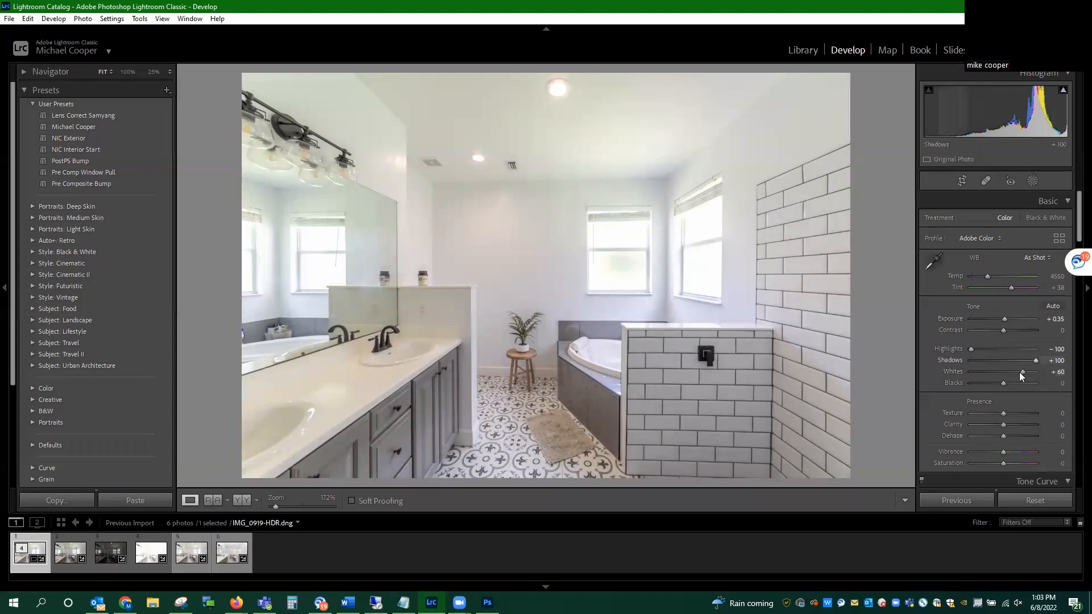
left_click_drag(1022, 372, 1008, 373)
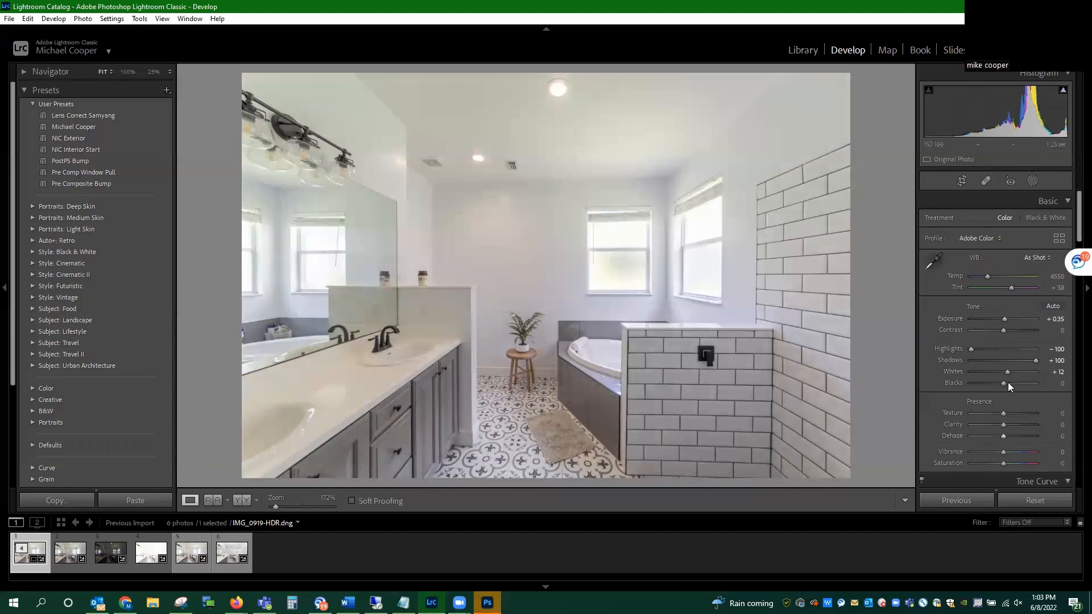
left_click_drag(1000, 382, 977, 382)
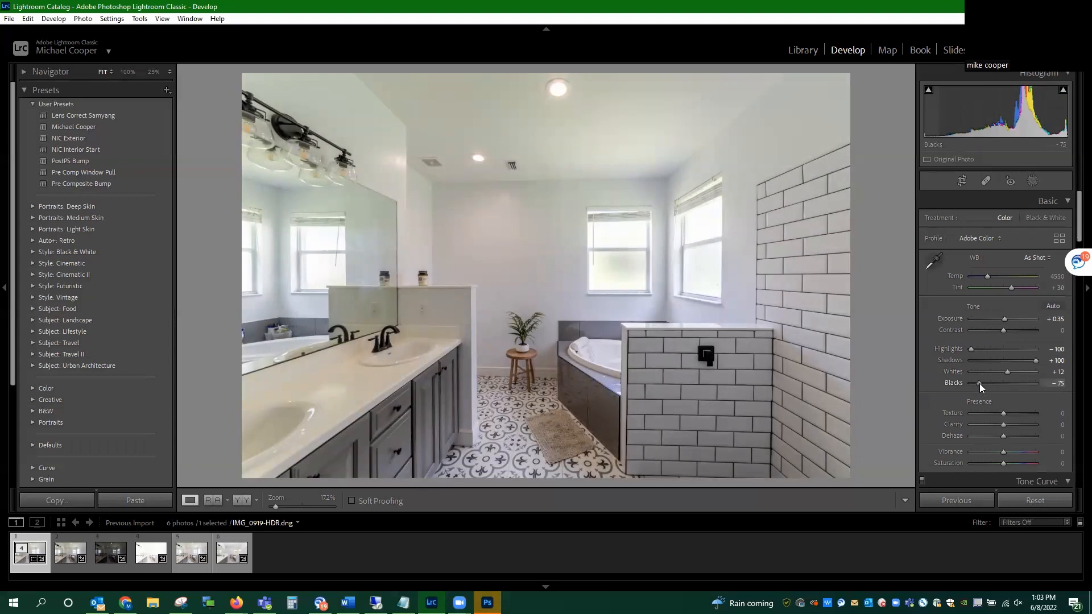
left_click_drag(980, 383, 982, 383)
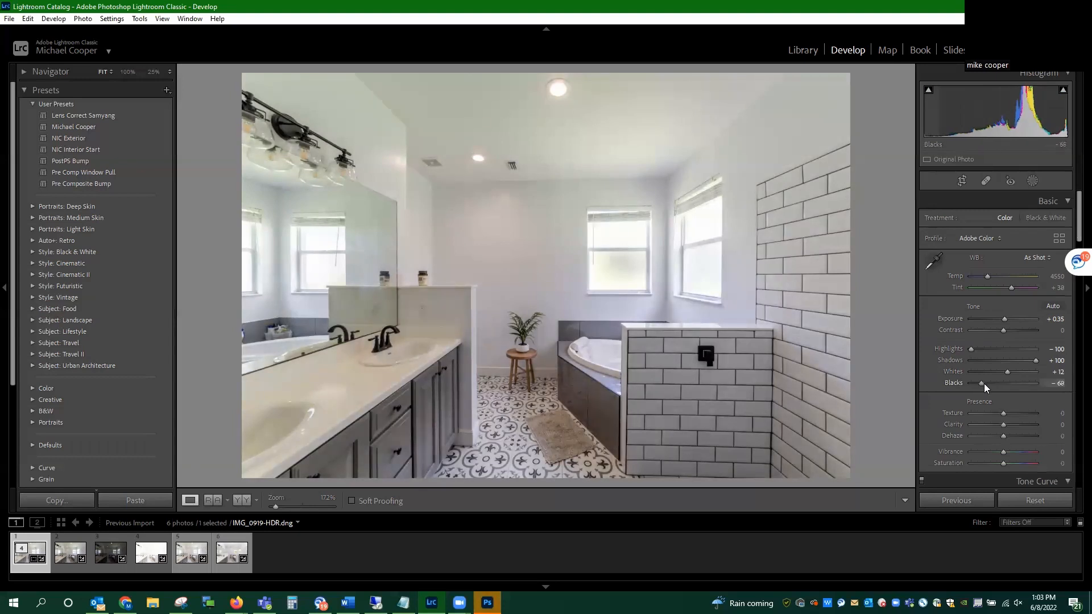
left_click_drag(984, 383, 985, 383)
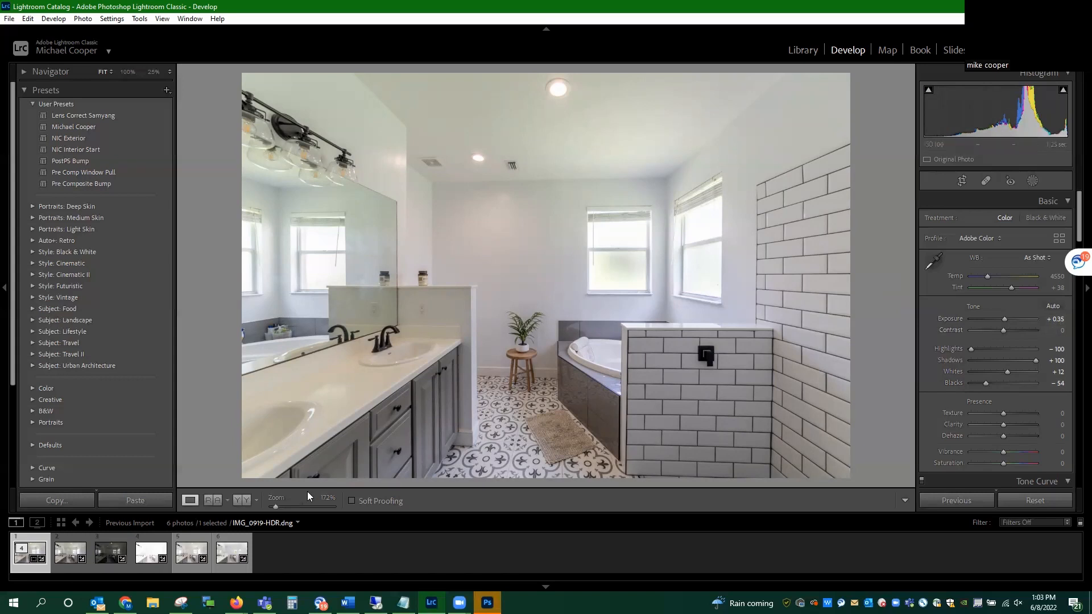
Step: Try the Blue saturation of IMG_0919-HDR at +100 and −100, and reset it to 0
scroll(957, 328, "down", 3)
scroll(958, 327, "down", 5)
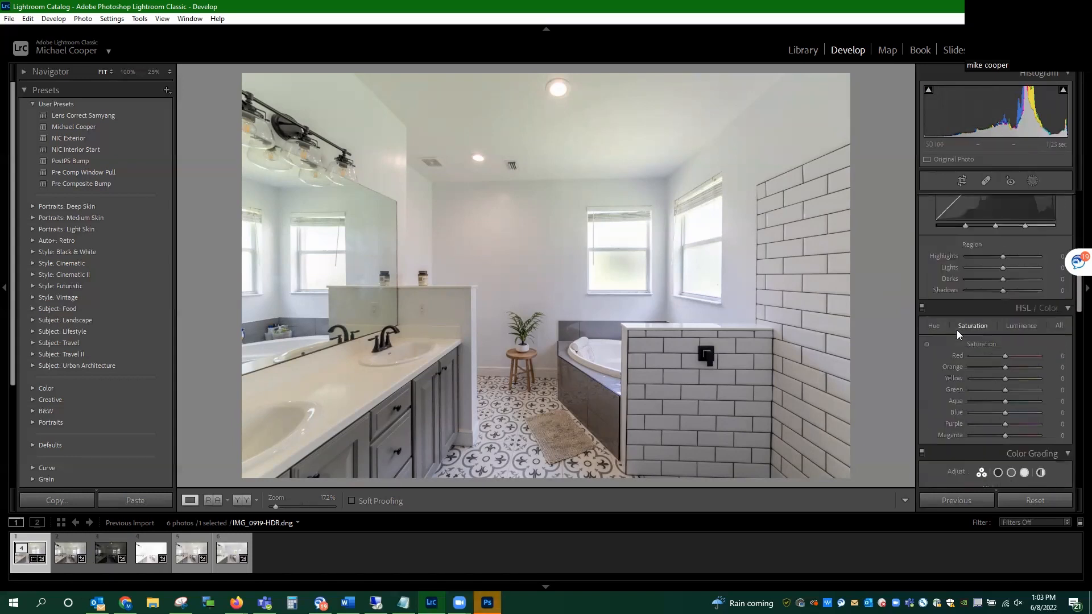
left_click_drag(1005, 414, 1075, 414)
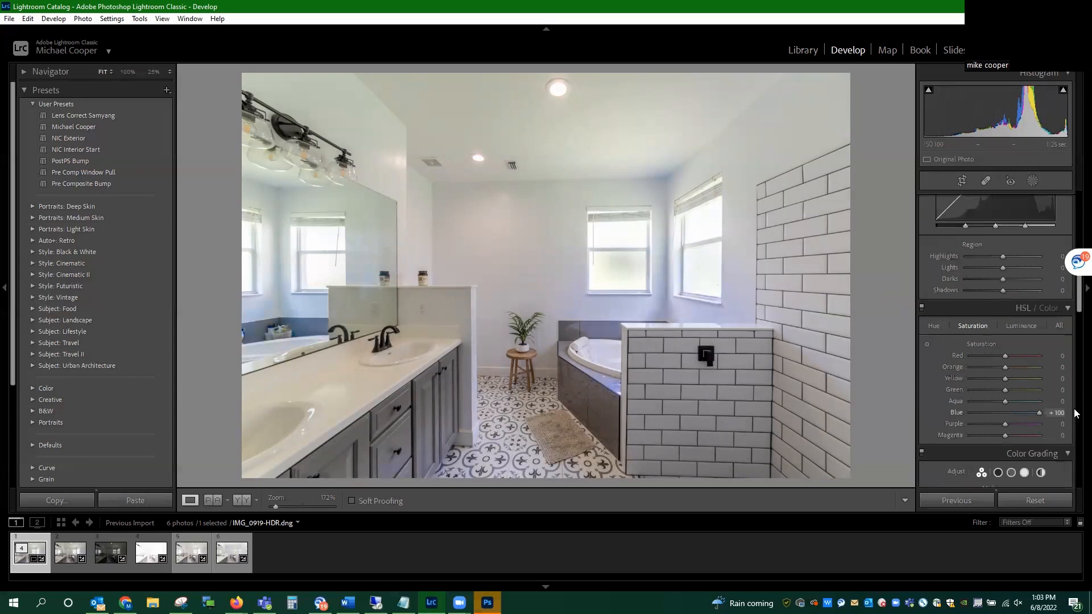
left_click_drag(1040, 411, 919, 407)
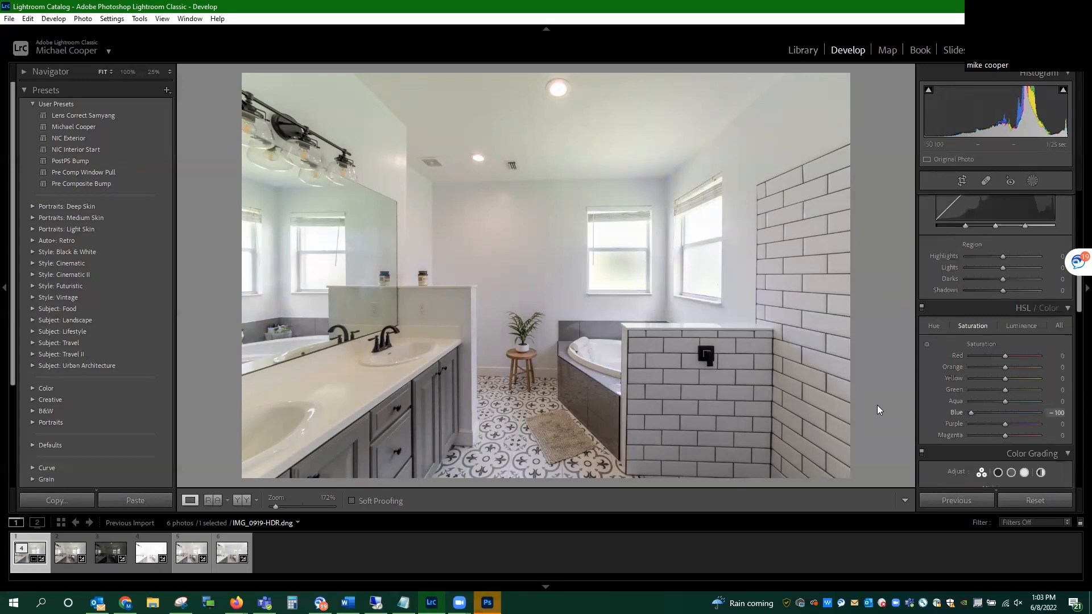
left_click_drag(975, 416, 1008, 414)
double_click(953, 412)
Step: Try a Yellow saturation of −100 and a shift in Orange saturation on IMG_0919-HDR, resetting each to 0
left_click_drag(1006, 378, 946, 390)
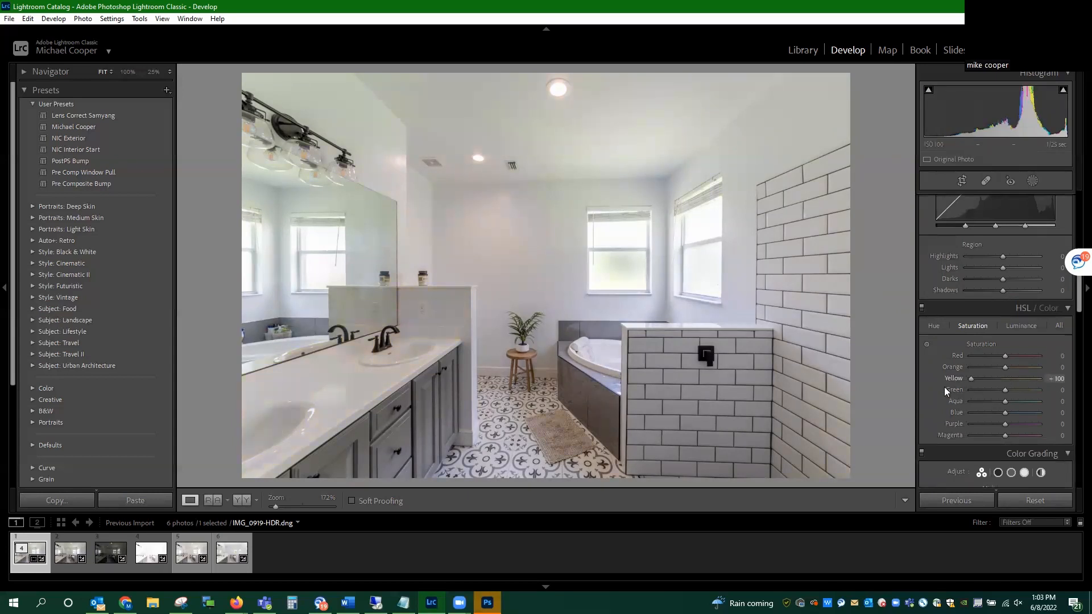
double_click(956, 380)
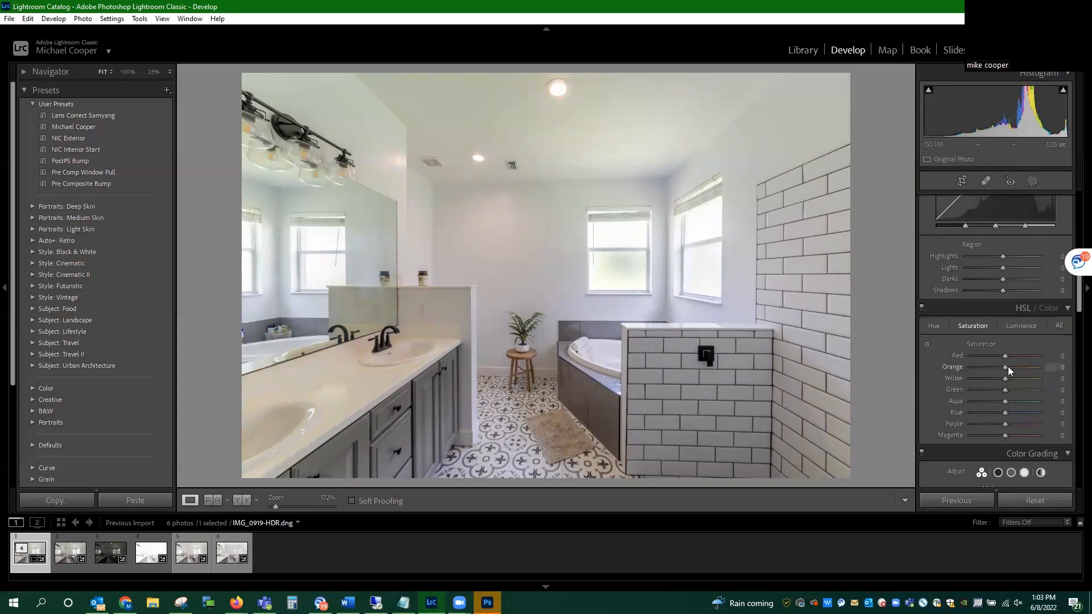
mouse_move(1006, 368)
left_mouse_down()
mouse_move(1075, 371)
mouse_move(1001, 370)
left_mouse_up()
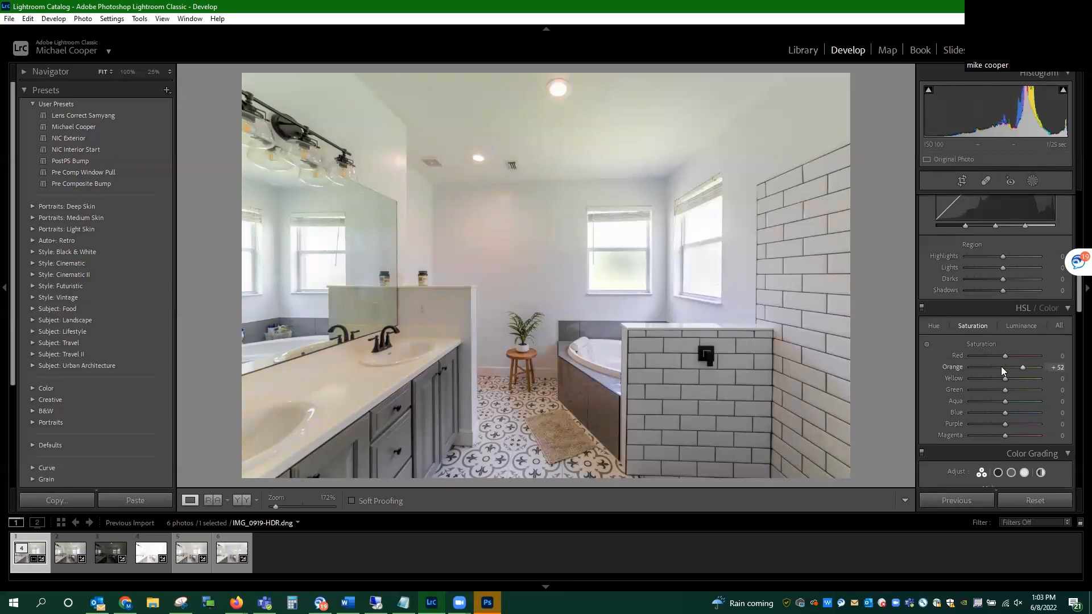
double_click(955, 367)
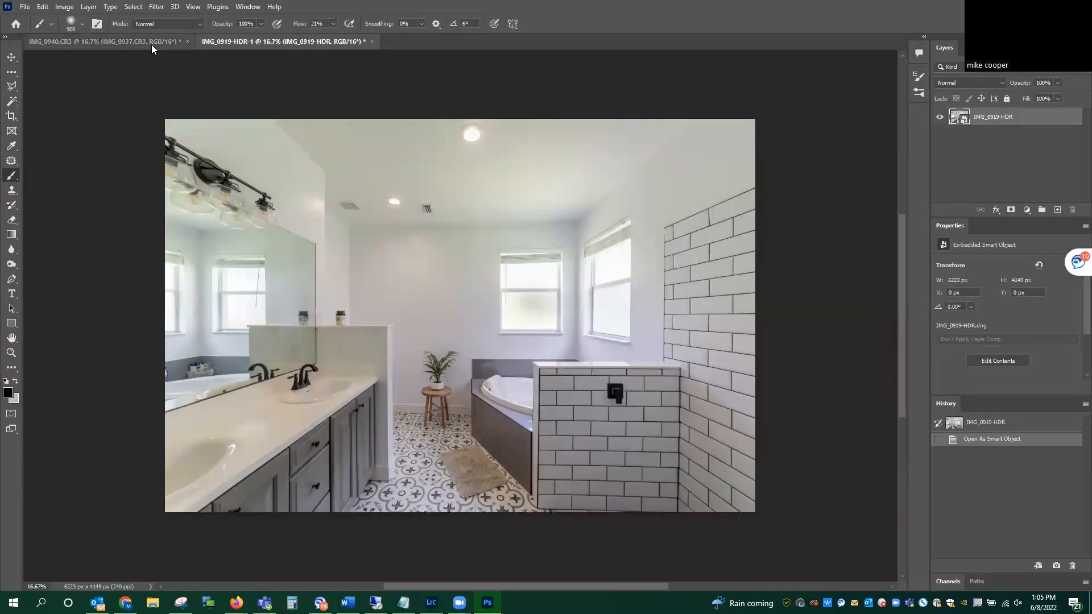
Step: In Photoshop, compare the IMG_0940 and IMG_0919-HDR-1 documents, and compare the IMG_0937.CR3 layer with the one beneath by toggling its visibility
left_click(124, 41)
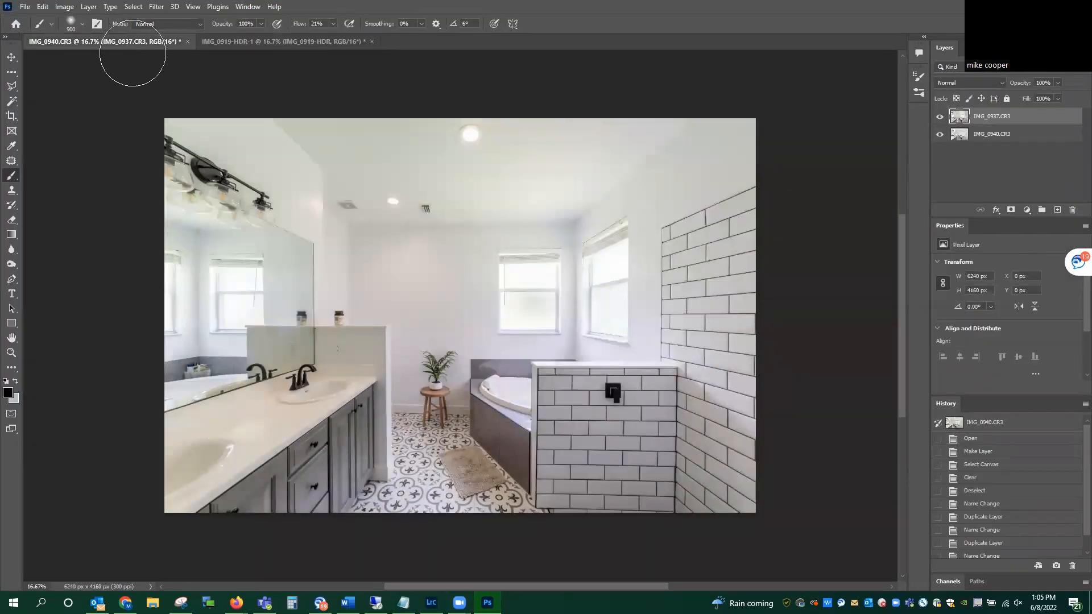
left_click(261, 46)
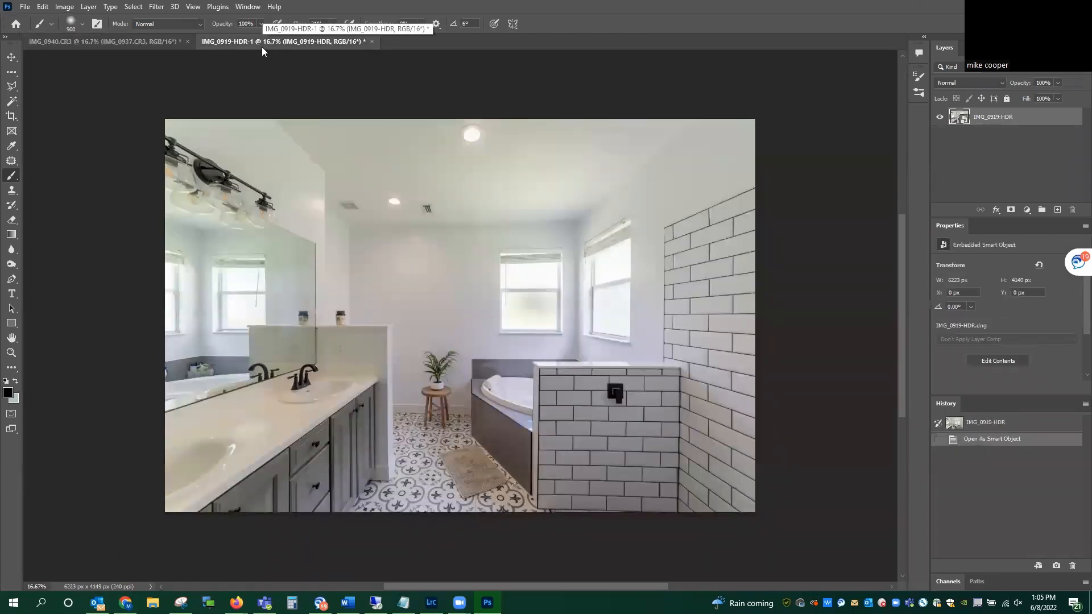
left_click(96, 42)
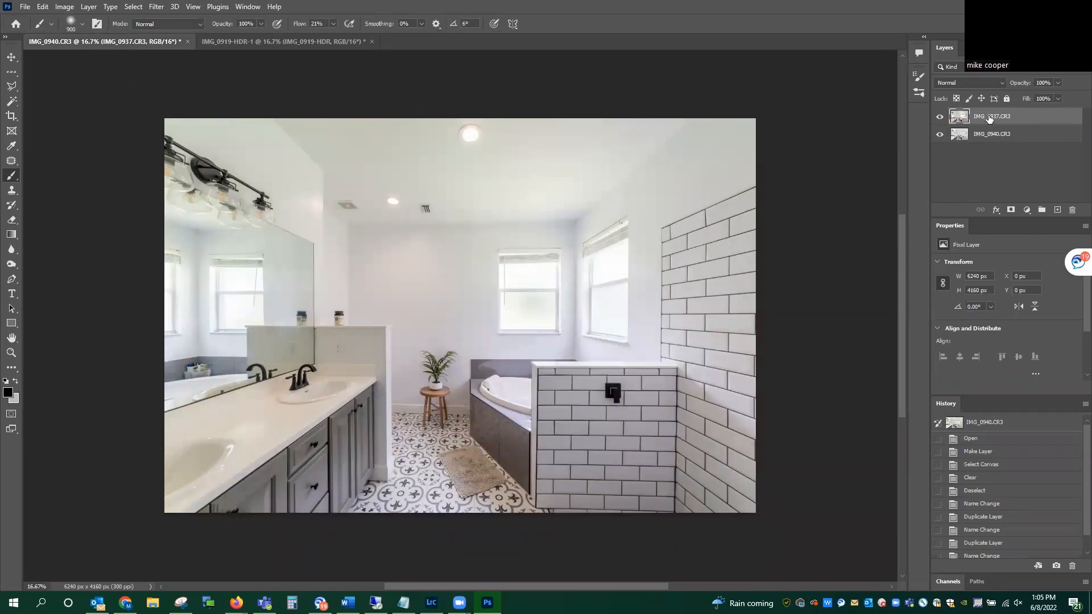
left_click(939, 118)
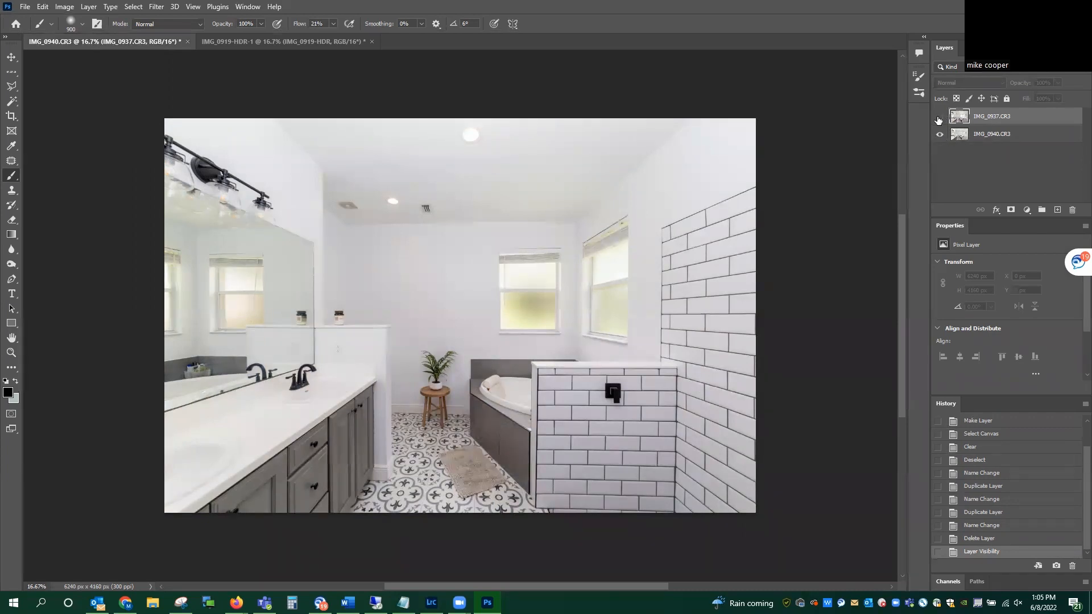
left_click(939, 118)
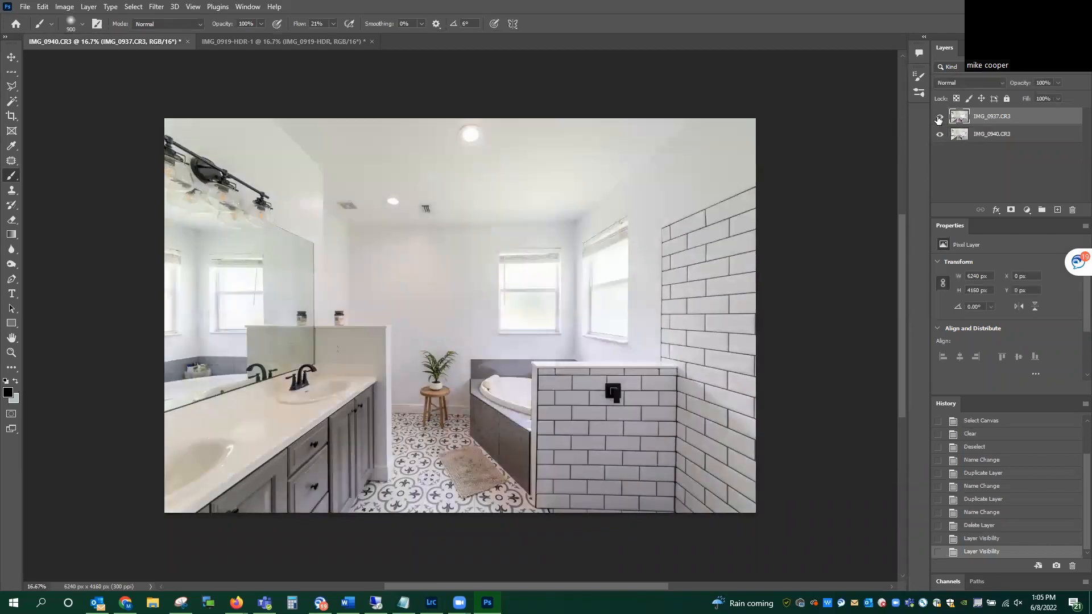
left_click(939, 119)
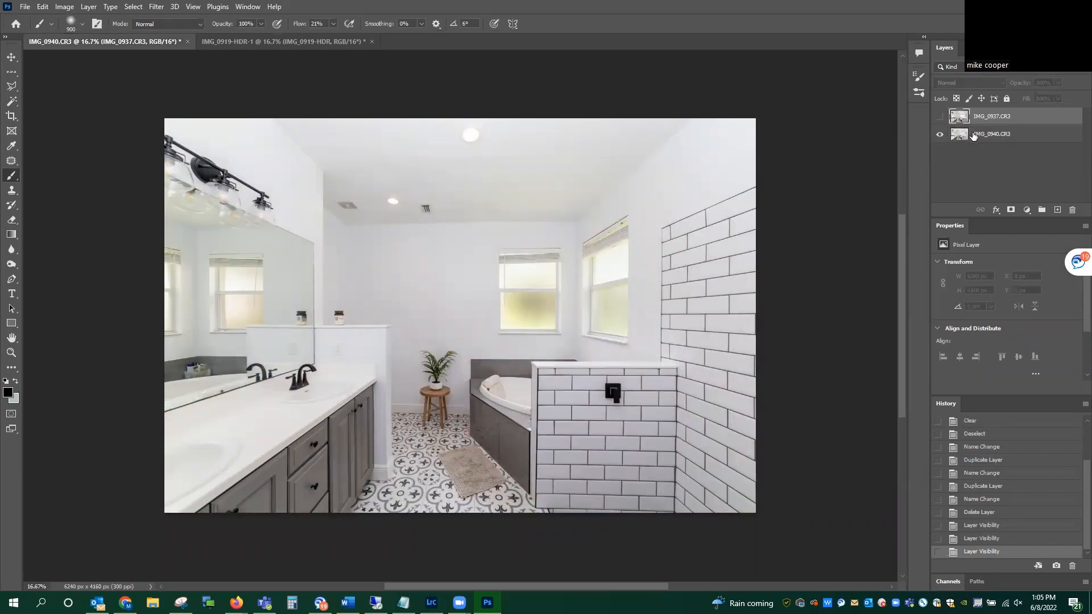
Step: Rename the IMG_0940.CR3 layer as flash
left_click(990, 137)
double_click(1003, 134)
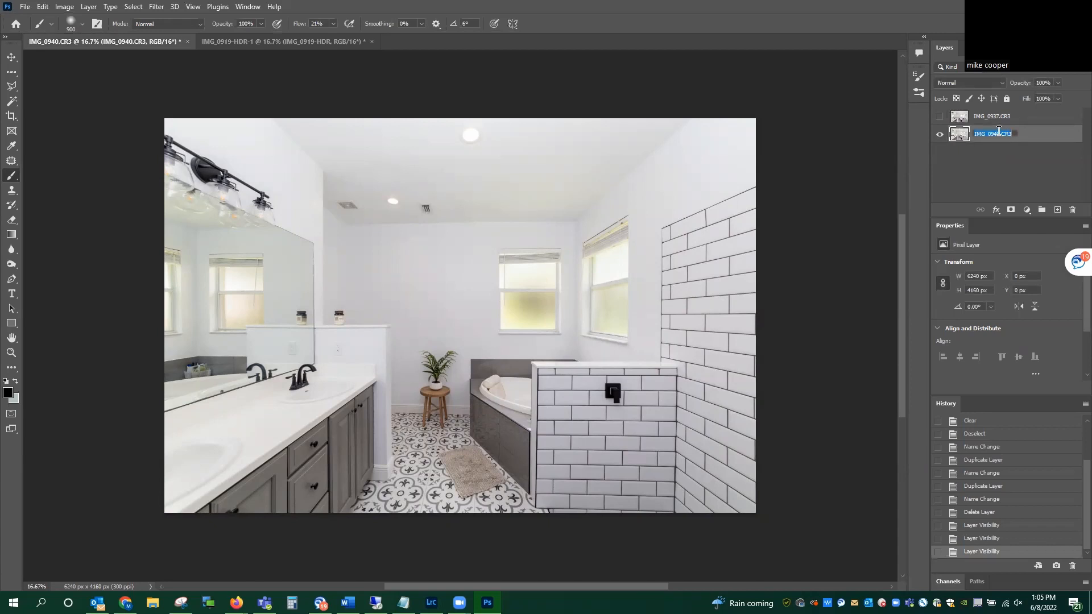
type("flash")
key("Return")
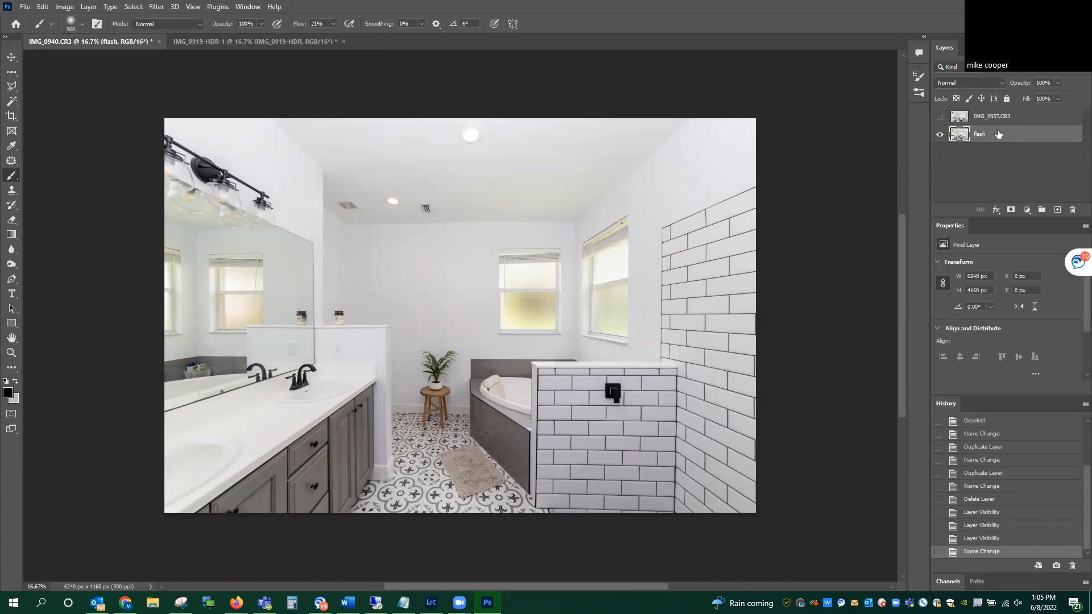
Step: Rename the IMG_0937.CR3 layer as ambient and make it visible again
double_click(988, 116)
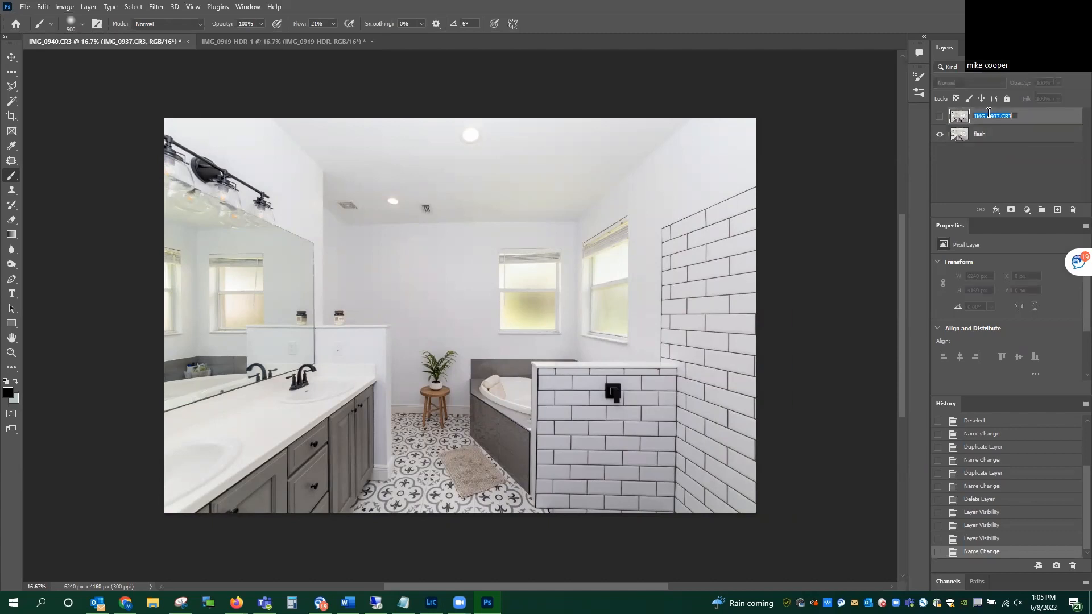
type("ambient")
key("Return")
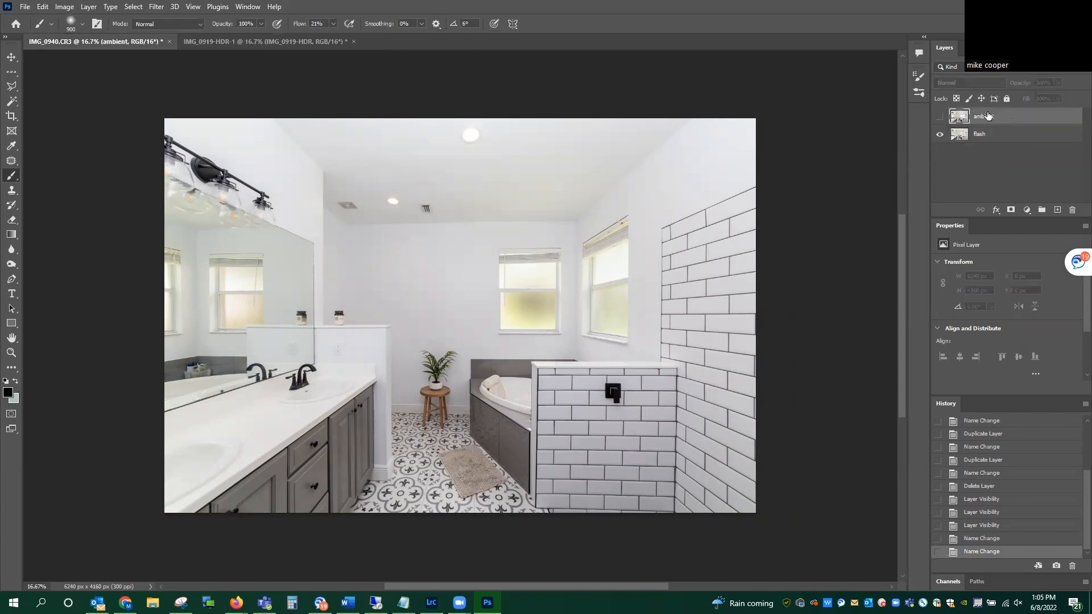
left_click(939, 116)
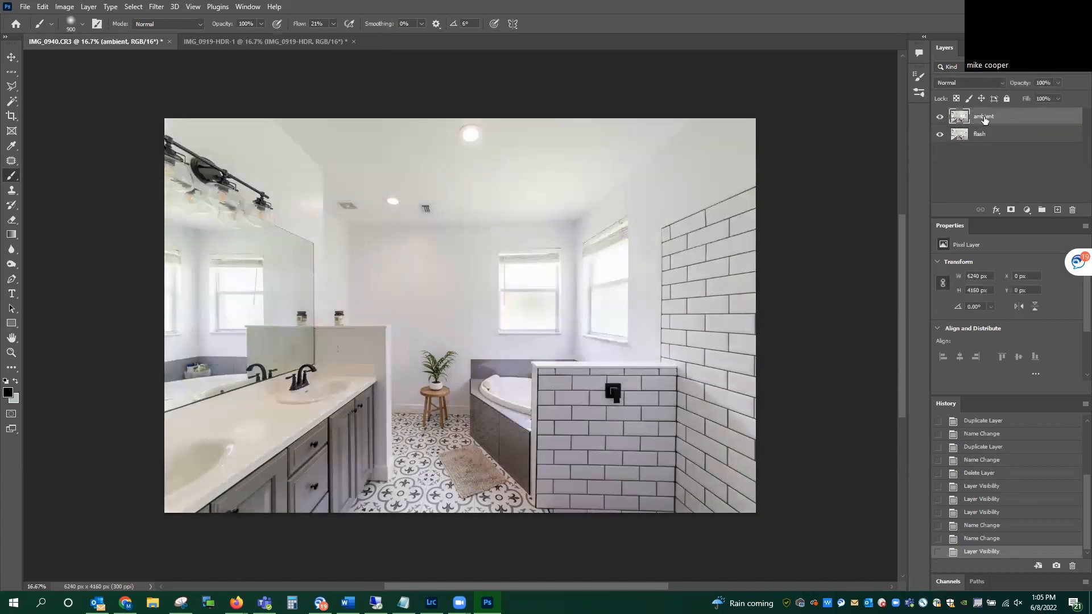
Step: Select the ambient and flash layers together and auto-align them with the Auto projection
left_click(990, 137, "shift")
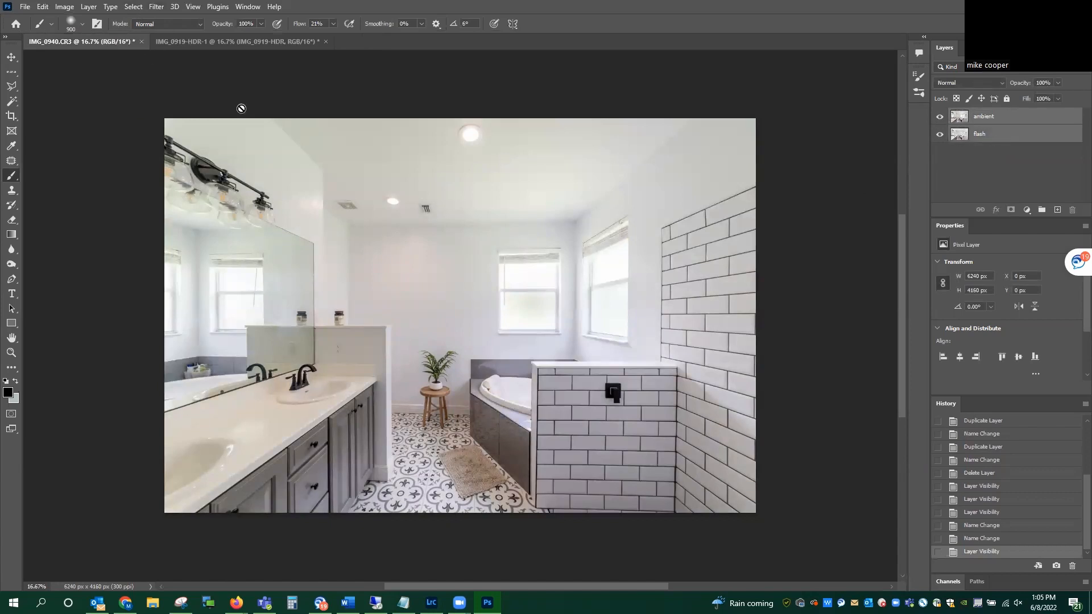
left_click(42, 8)
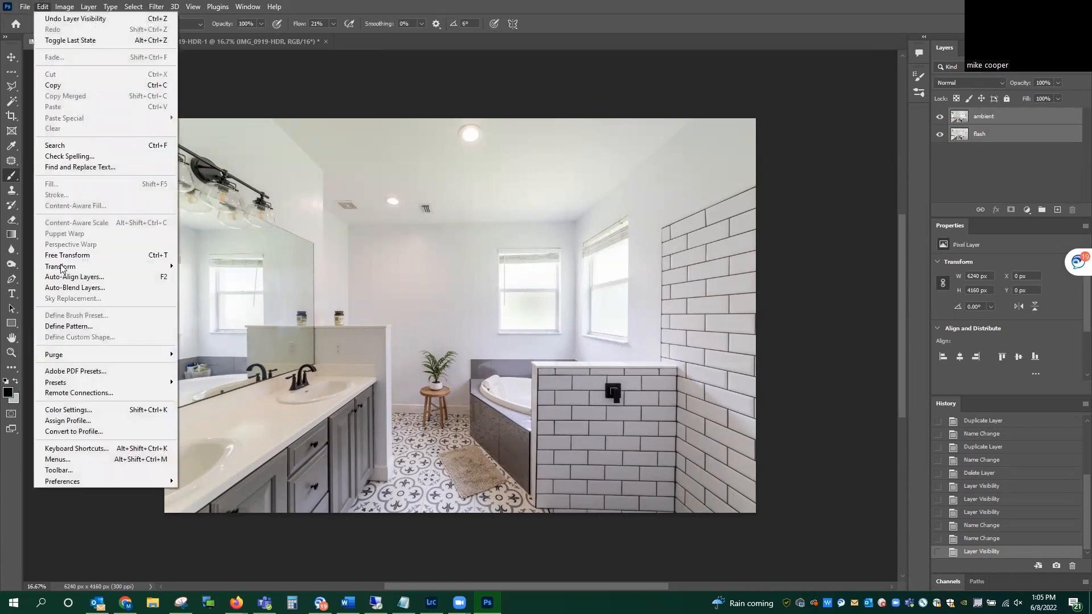
mouse_move(70, 7)
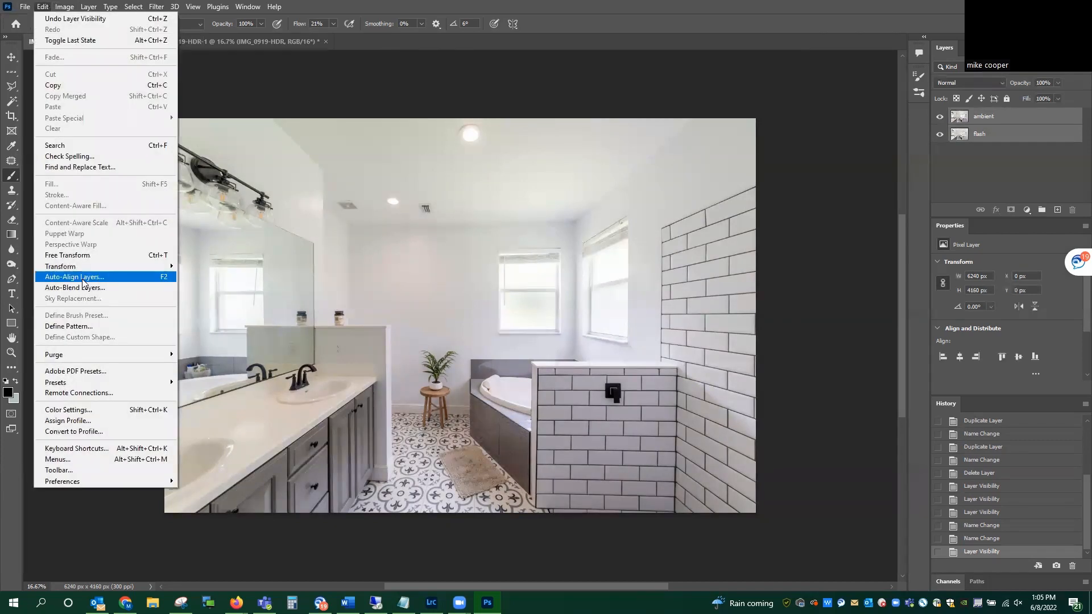
left_click(400, 11)
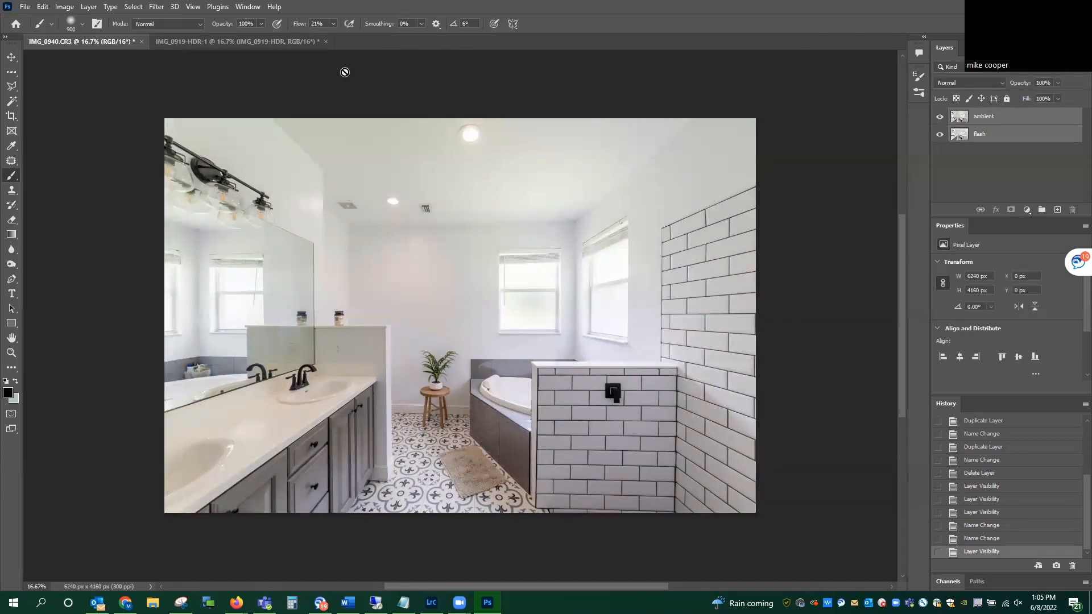
key("F2")
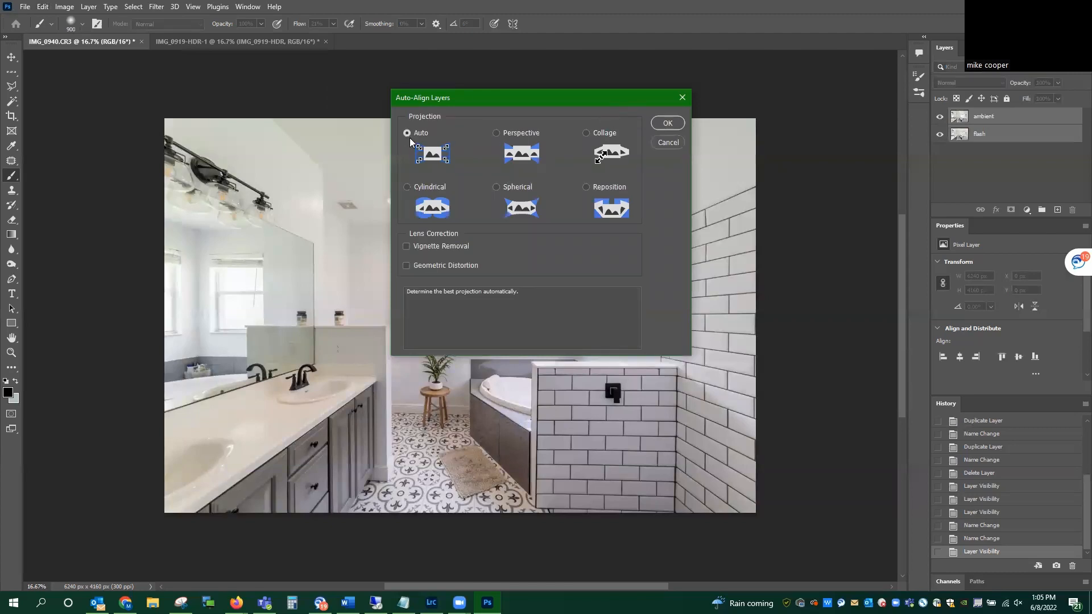
left_click(667, 123)
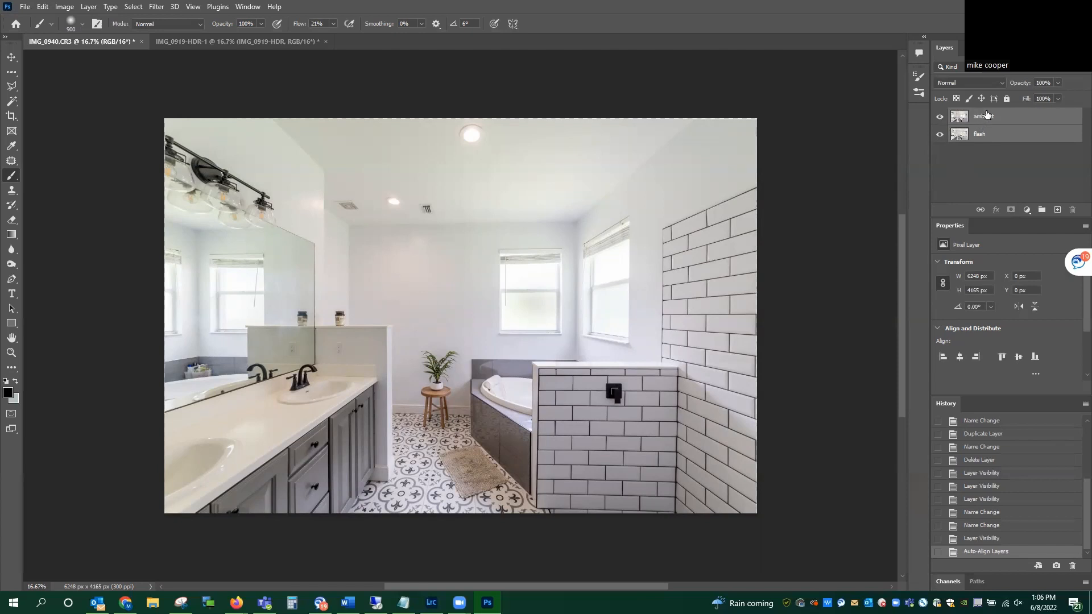
Step: Add a black layer mask to the ambient layer so that it is fully hidden
left_click(992, 134)
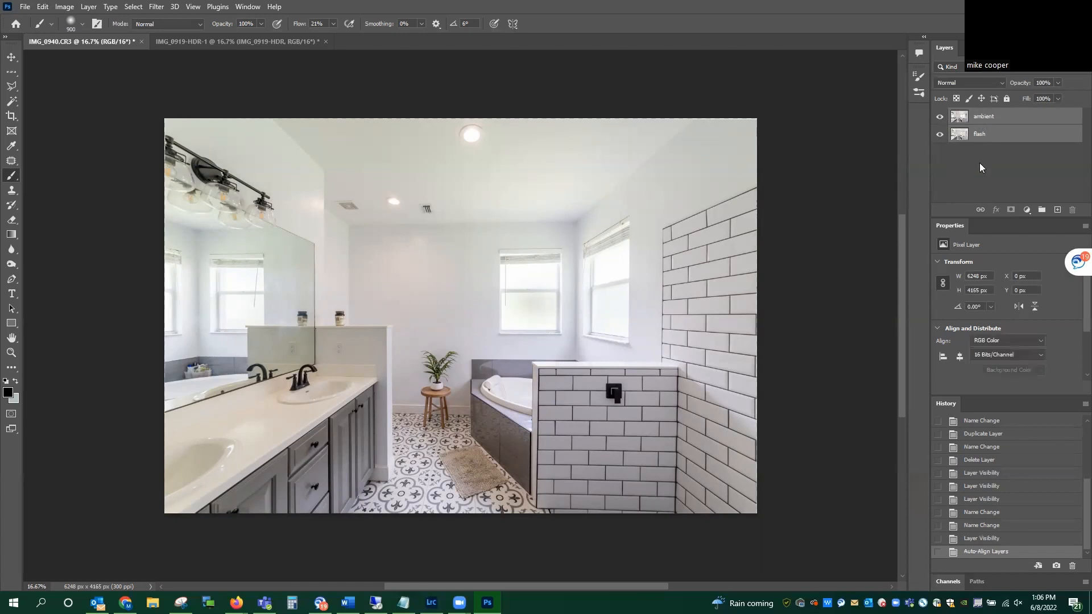
left_click(991, 117)
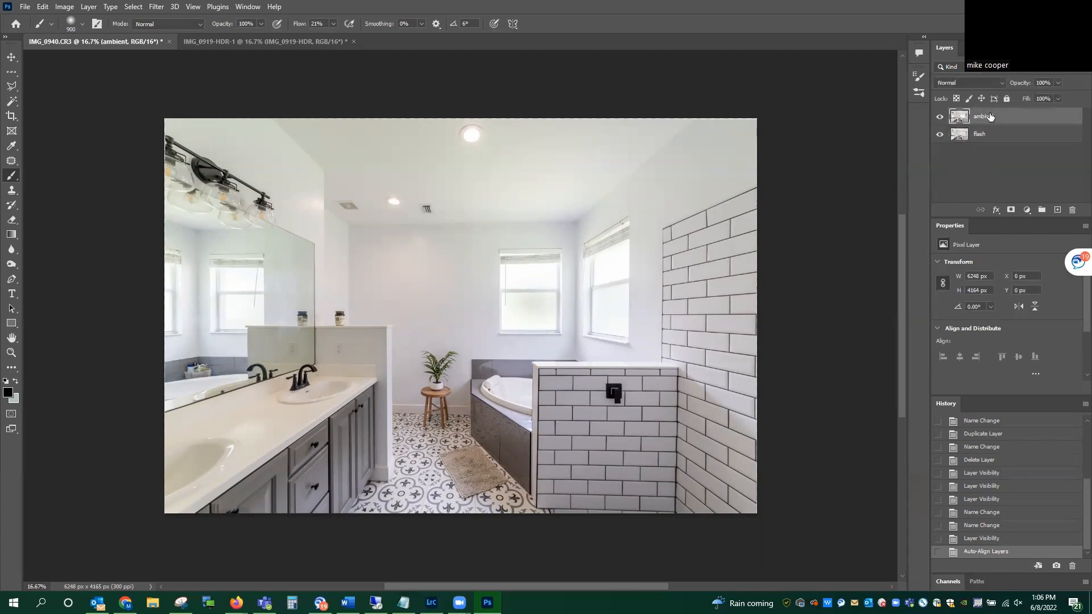
left_click(1012, 211, "alt")
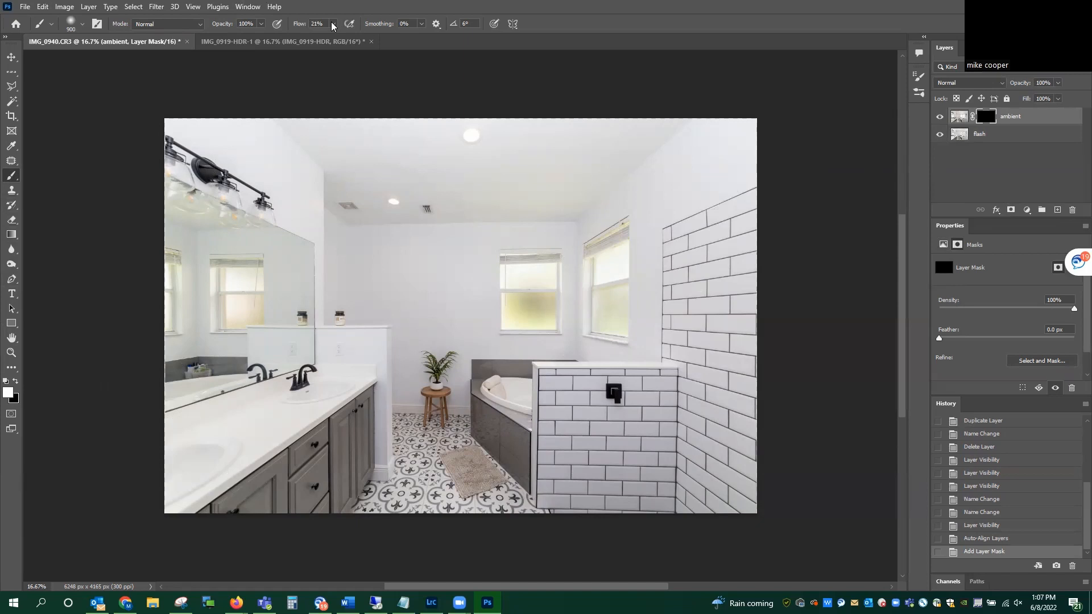
Step: Brush white on the ambient layer's mask across the ceiling to reveal the ambient exposure over the back wall's upper edge
left_click(16, 381)
left_click_drag(385, 409, 303, 404)
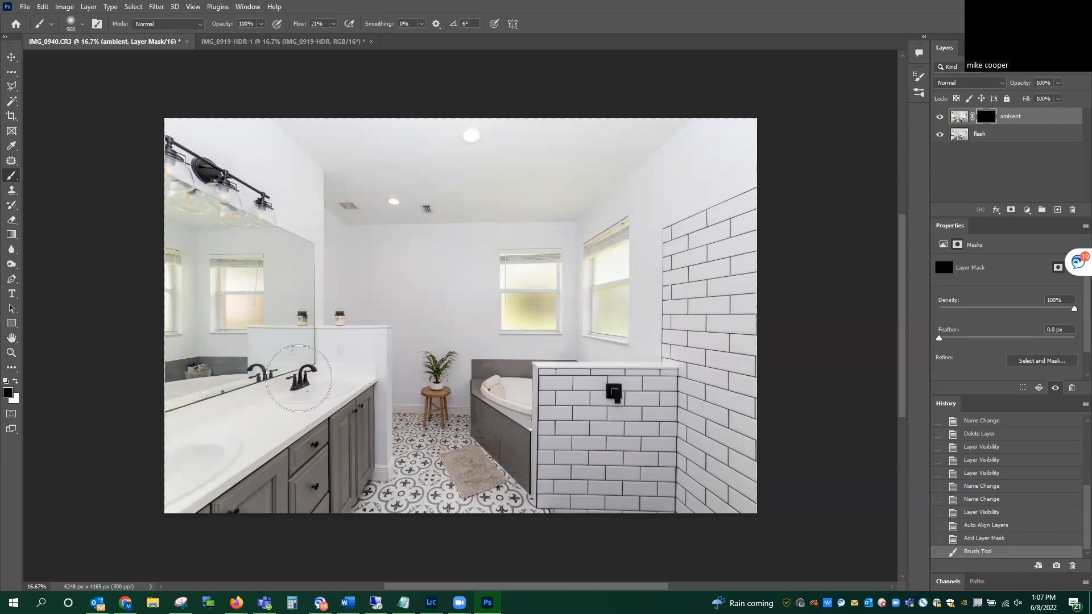
left_click(15, 381)
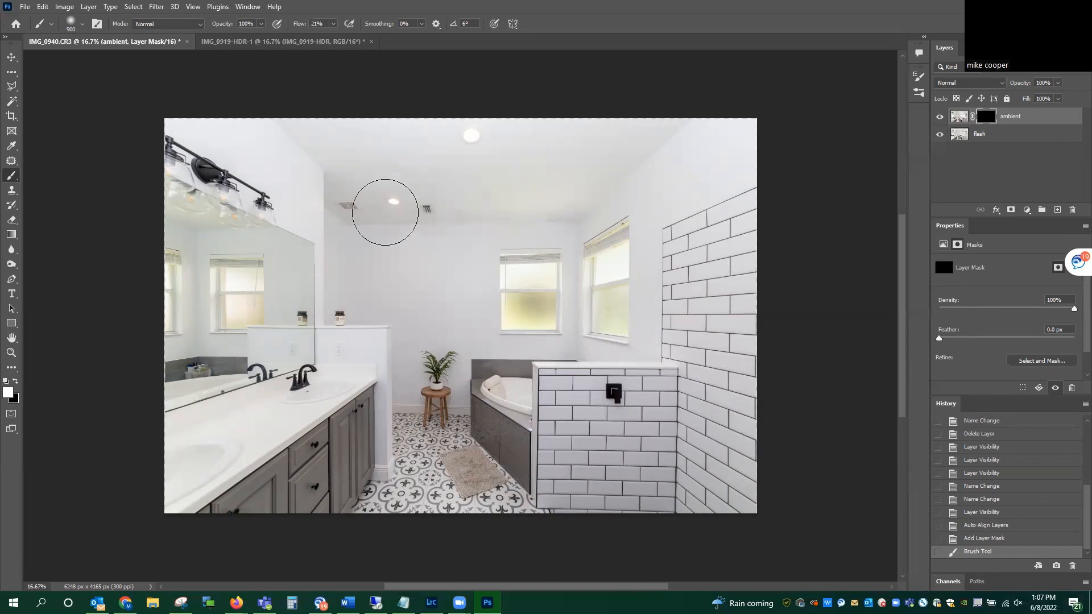
left_click_drag(314, 209, 597, 213)
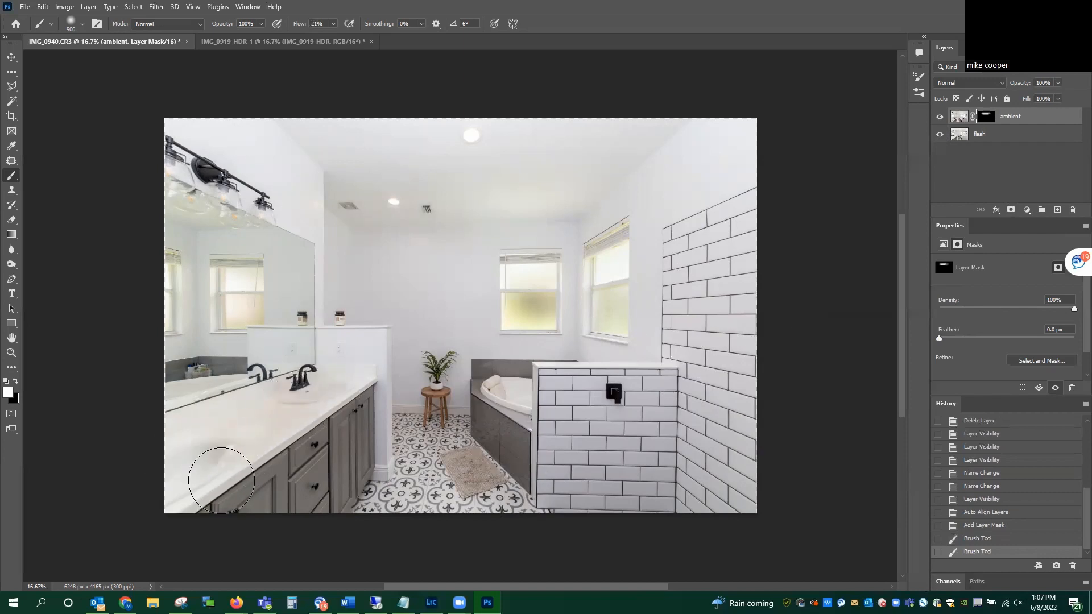
Step: Try revealing the ambient layer over the vanity countertop and sinks, and mask it out again with black
left_click_drag(237, 443, 275, 403)
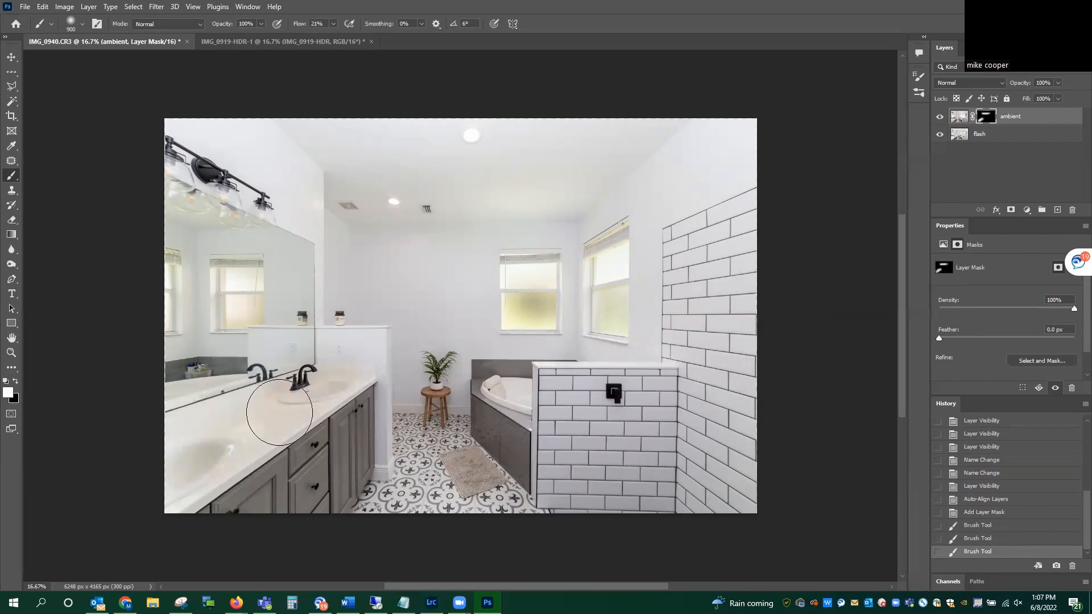
key("x")
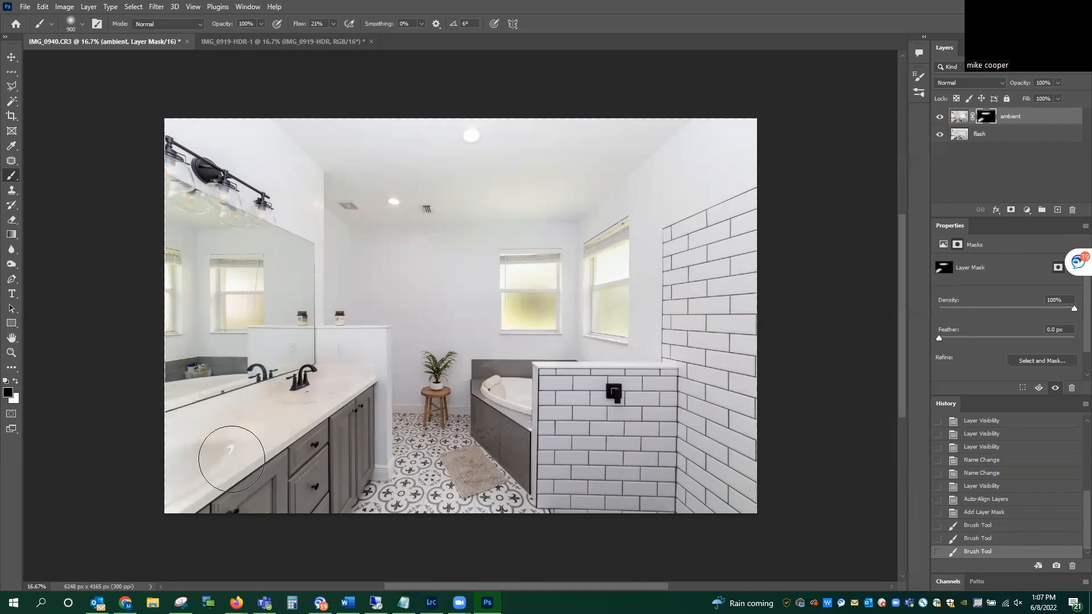
left_click_drag(265, 392, 253, 403)
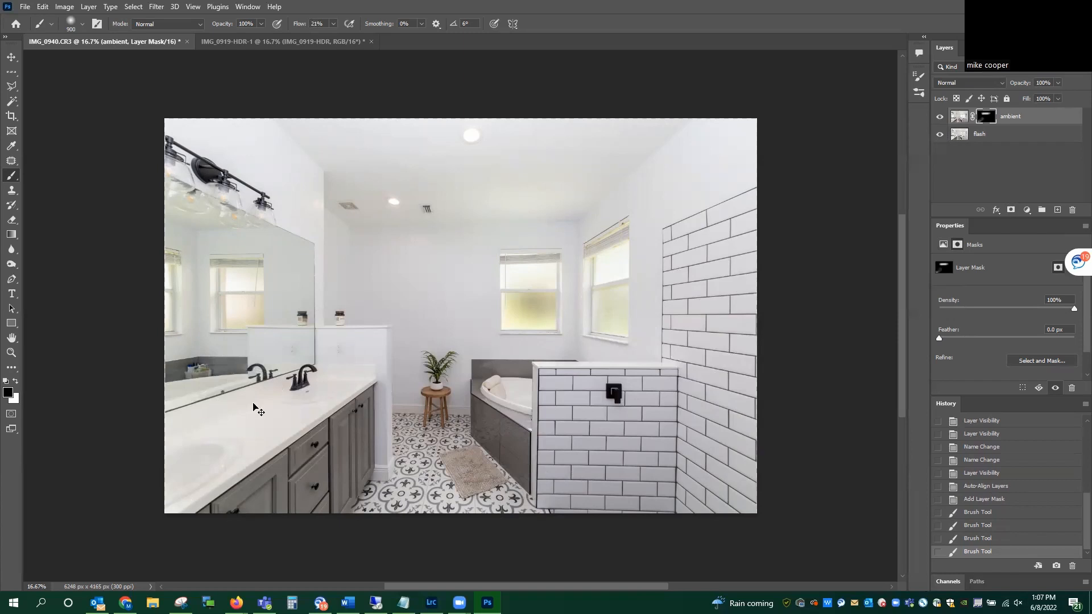
Step: Reduce the brush to 175 px and paint white on the ambient mask over the bathtub's front edge and its dark tile surround
key("ctrl+plus")
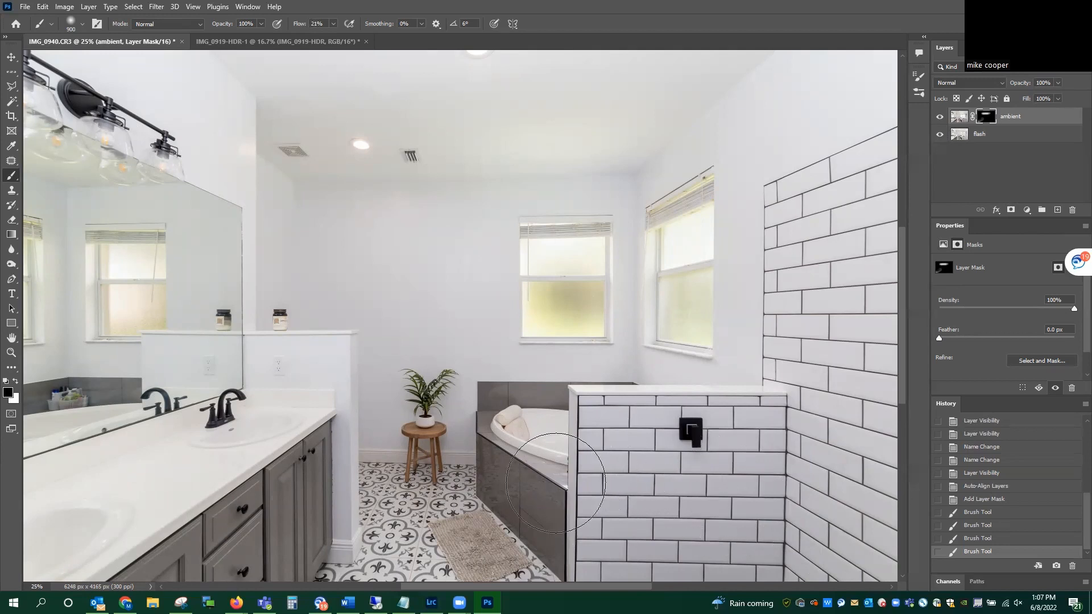
key("bracketleft")
key("bracketleft")
key("bracketleft")
key("bracketleft")
key("bracketleft")
key("bracketleft")
key("bracketleft")
key("bracketleft")
key("bracketleft")
key("bracketleft")
key("bracketleft")
key("bracketleft")
key("bracketleft")
key("bracketleft")
key("bracketleft")
key("bracketleft")
key("bracketleft")
left_click_drag(564, 490, 562, 481)
key("x")
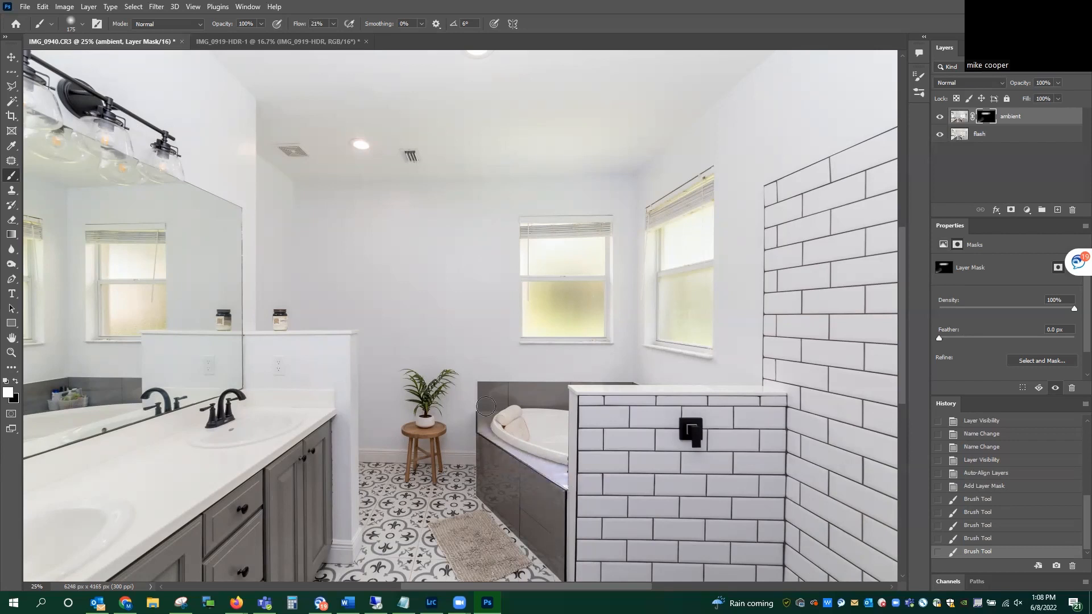
left_click_drag(486, 407, 489, 423)
key("x")
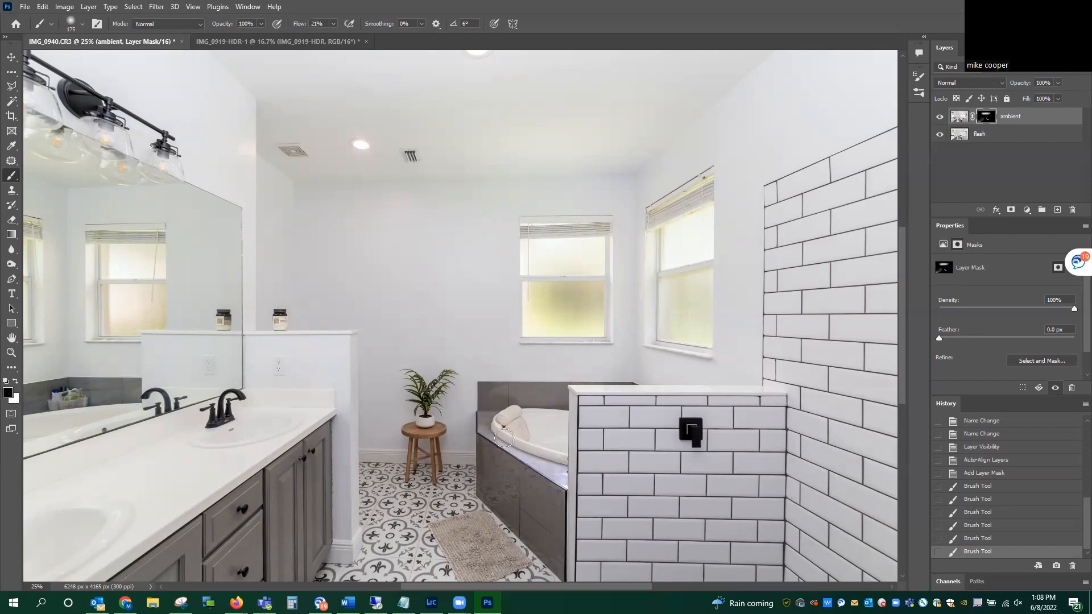
Step: Mask the ambient layer out over the bathtub with black, and paint white on its mask along the half wall's top ledge
mouse_move(483, 442)
left_mouse_down()
mouse_move(527, 456)
mouse_move(575, 490)
mouse_move(559, 465)
mouse_move(573, 485)
mouse_move(528, 463)
mouse_move(569, 472)
mouse_move(543, 465)
left_mouse_up()
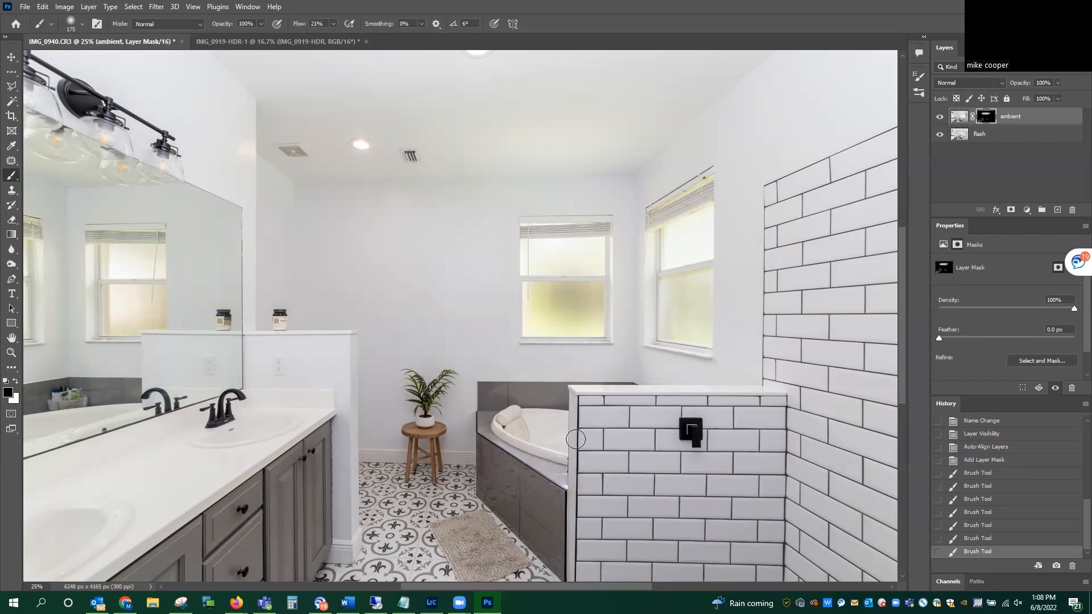
key("ctrl+minus")
key("ctrl+minus")
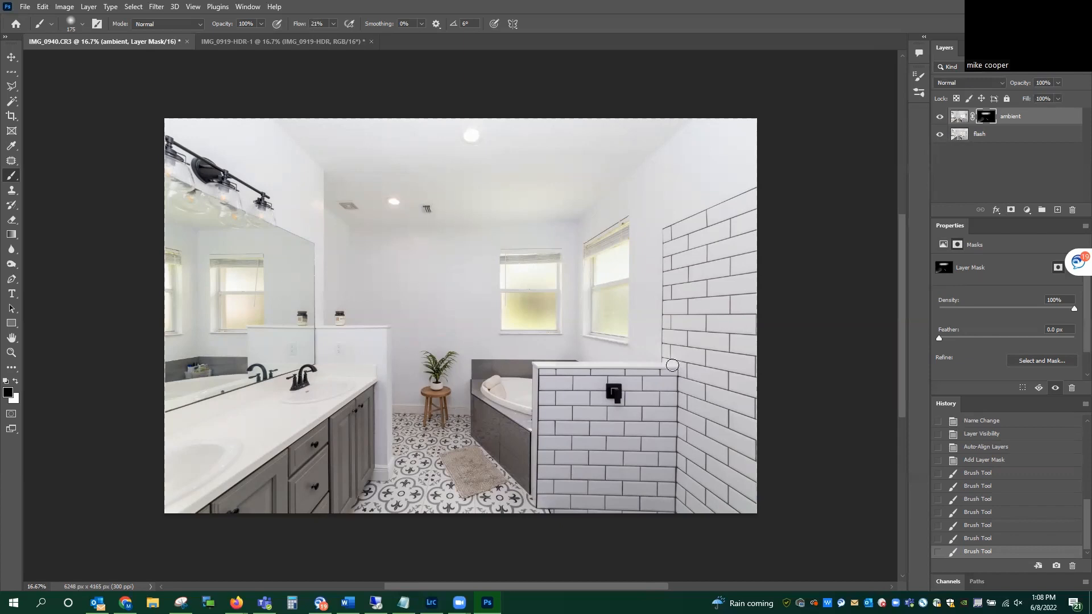
key("x")
left_click_drag(535, 364, 563, 367)
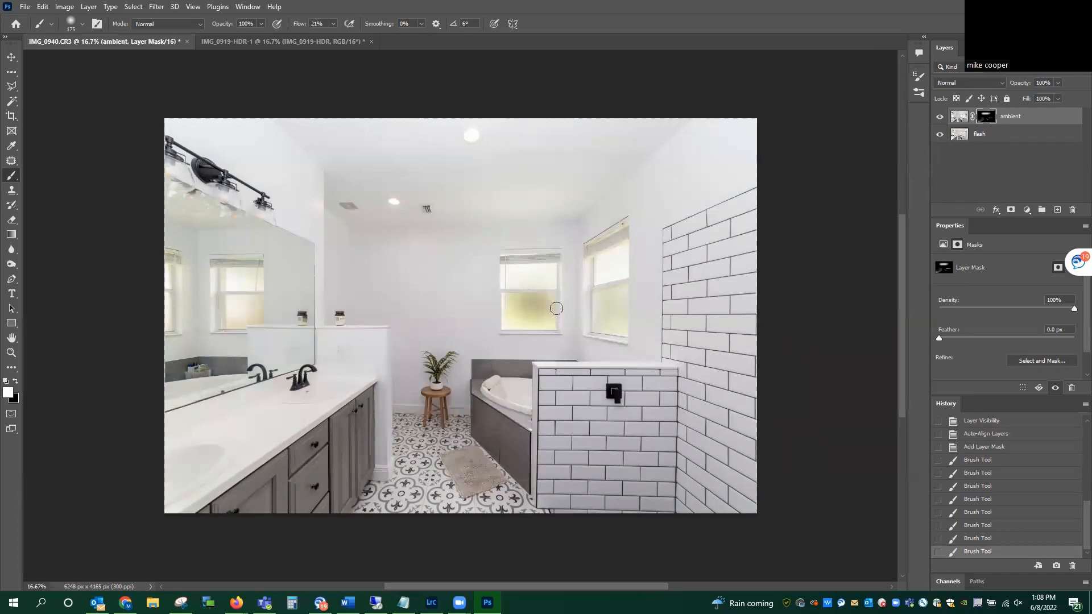
Step: Try revealing the ambient layer in the back window with white, and mask it out again with a 400 px black brush
mouse_move(543, 320)
left_mouse_down()
mouse_move(544, 275)
mouse_move(544, 326)
mouse_move(532, 277)
mouse_move(535, 302)
left_mouse_up()
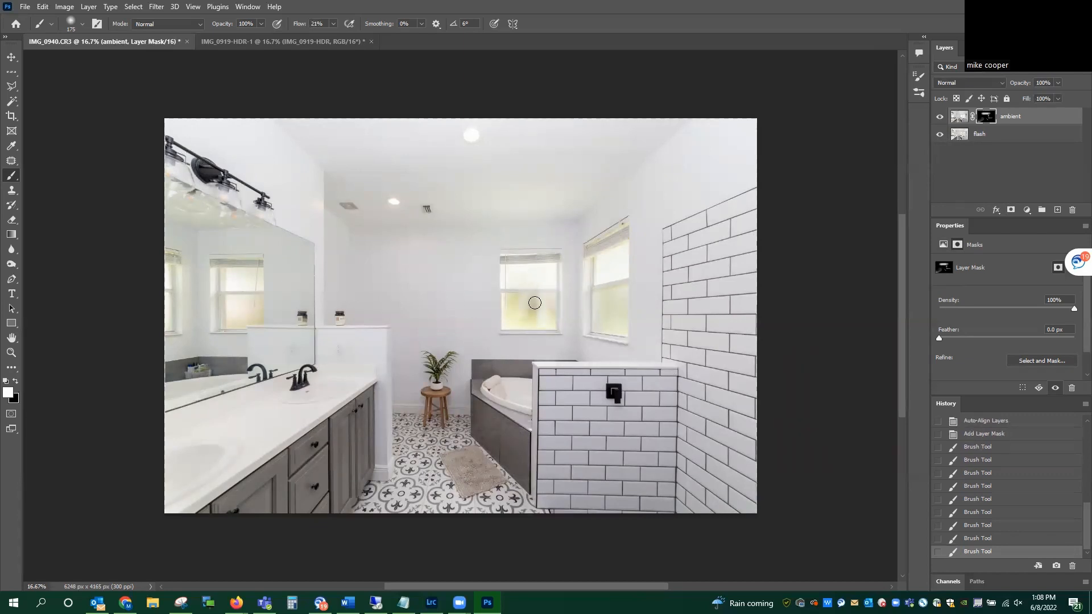
key("x")
key("bracketright")
key("bracketright")
key("bracketright")
key("bracketright")
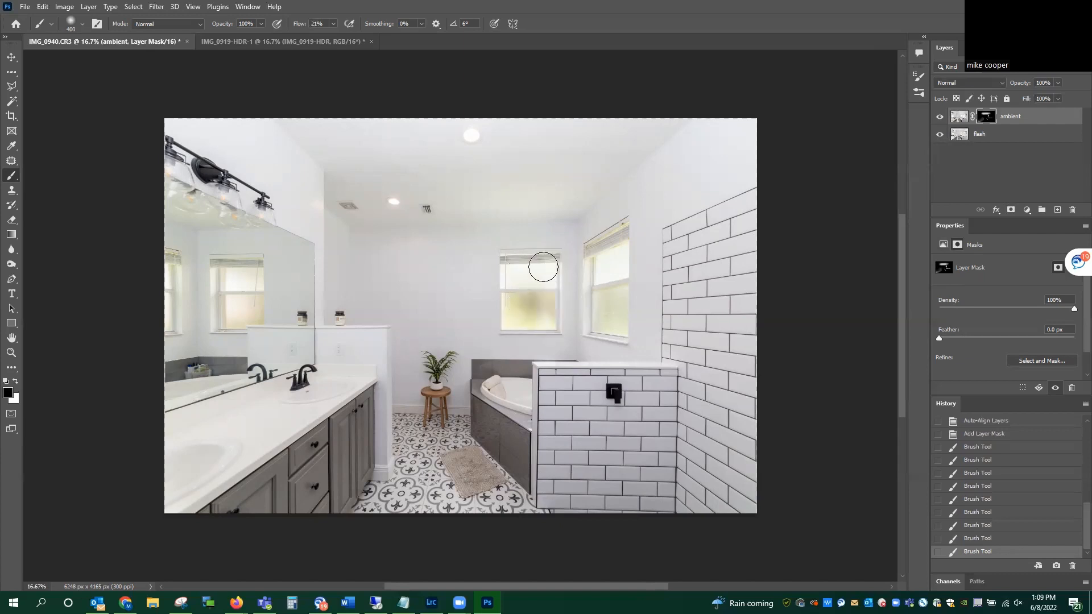
mouse_move(501, 256)
left_mouse_down()
mouse_move(510, 302)
mouse_move(585, 280)
mouse_move(627, 244)
mouse_move(604, 313)
left_mouse_up()
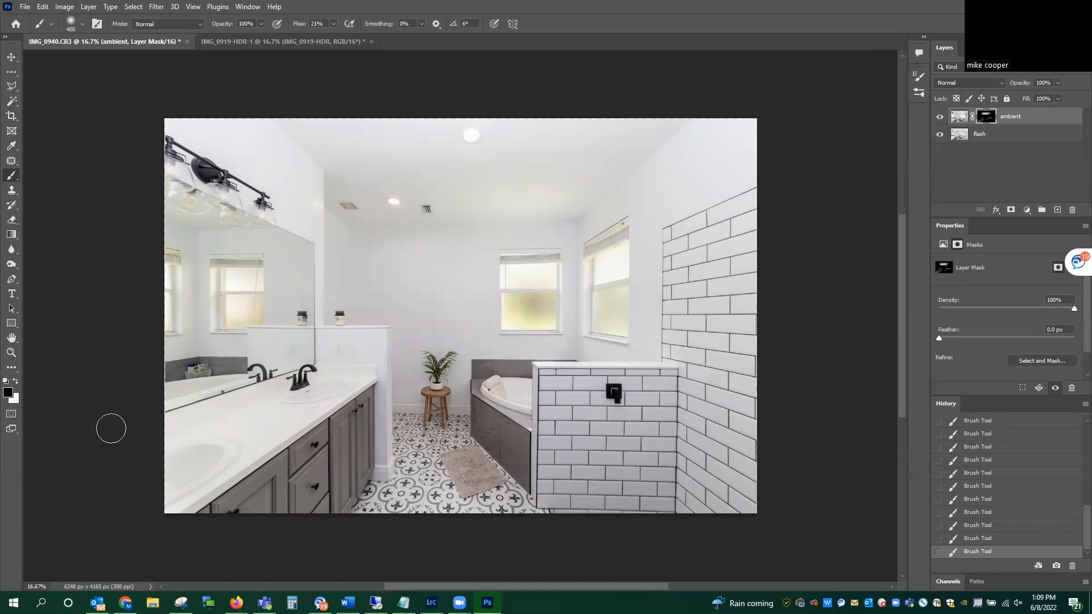
Step: Merge the ambient and flash layers into a single layer
key("x")
left_click(1006, 135, "ctrl")
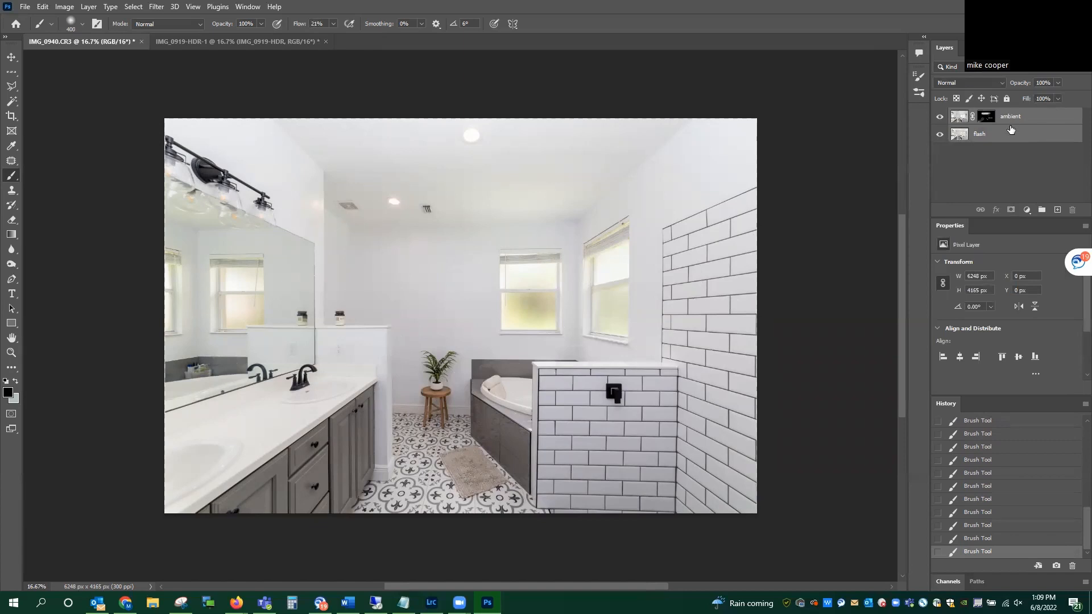
key("ctrl+e")
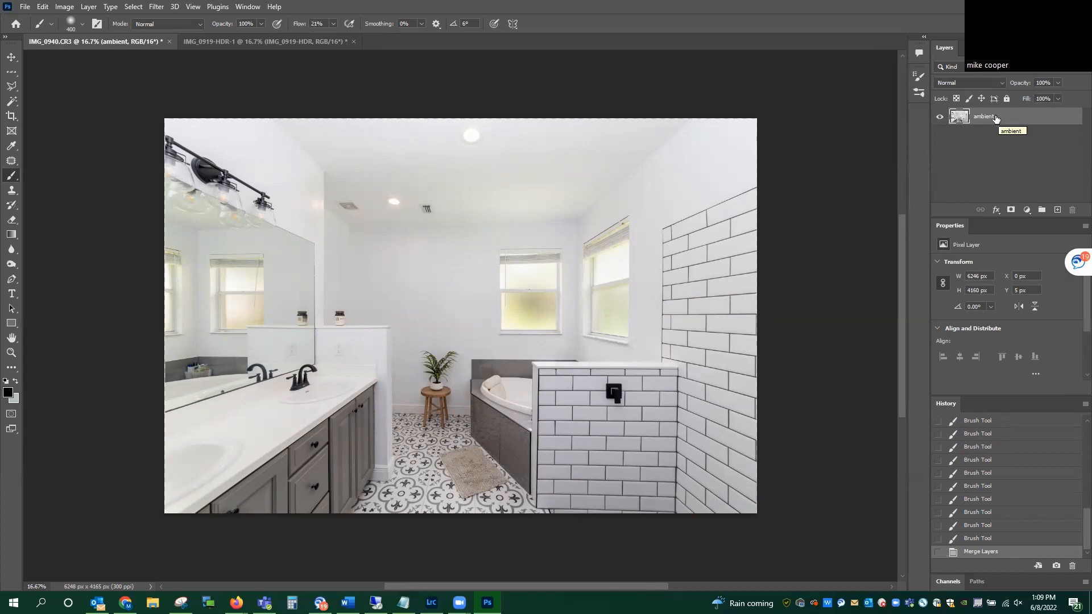
Step: Duplicate the merged layer under the name "adjust"
right_click(982, 120)
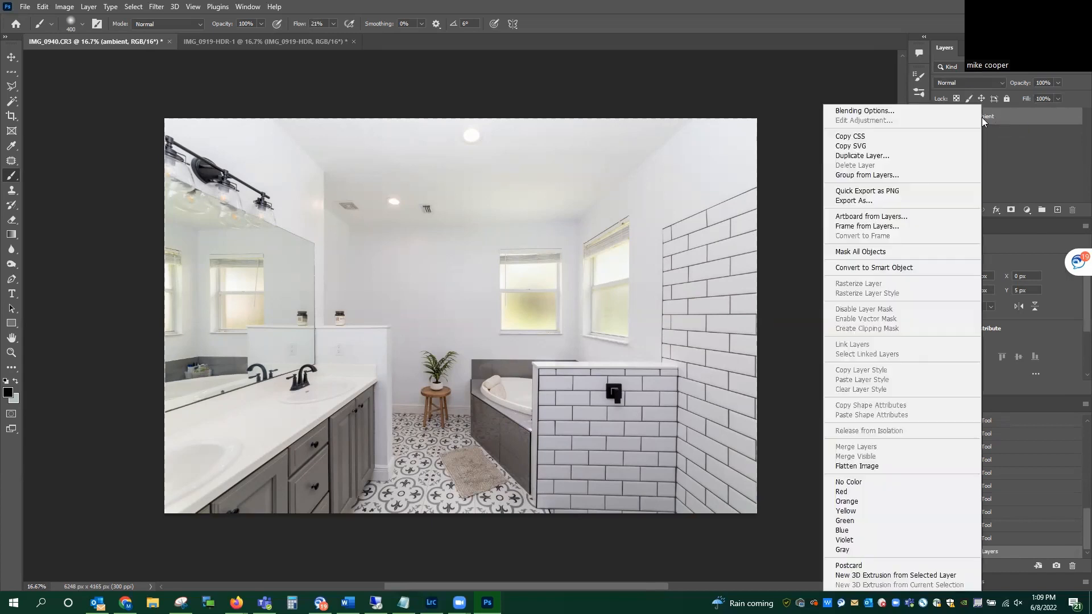
left_click(870, 155)
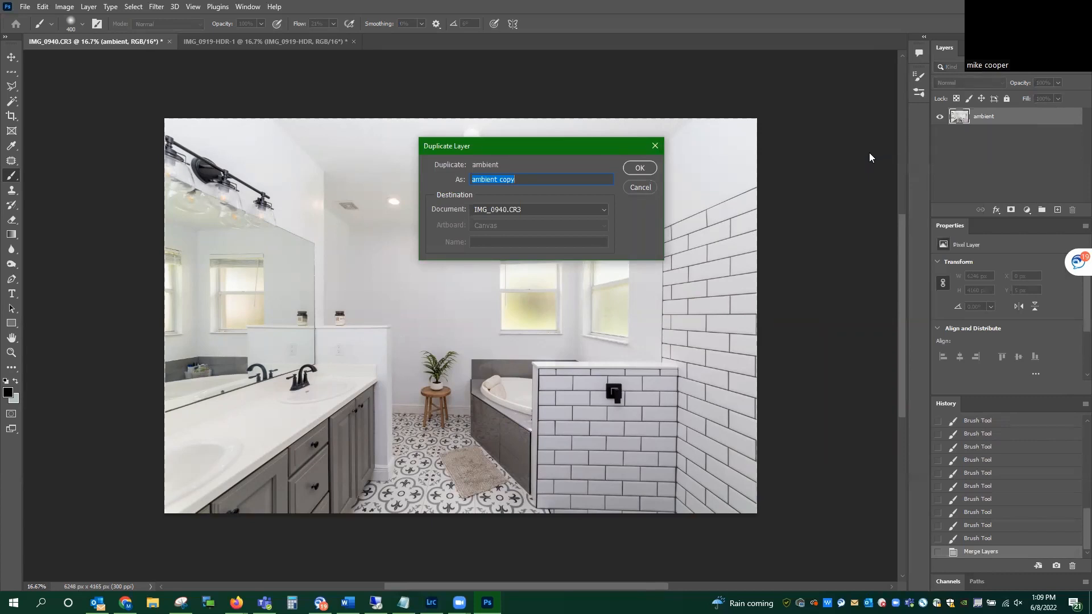
type("adjust")
key("Return")
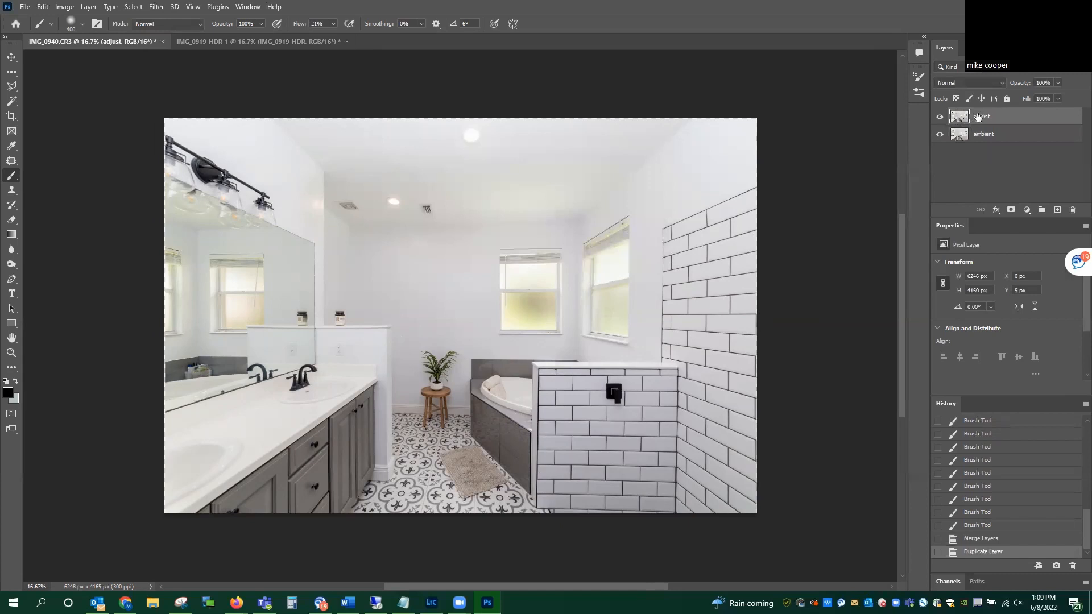
Step: Apply the Camera Raw Filter to the adjust layer, lowering the blues saturation and tuning the yellows, oranges and greens saturation in the Color Mixer
left_click(157, 7)
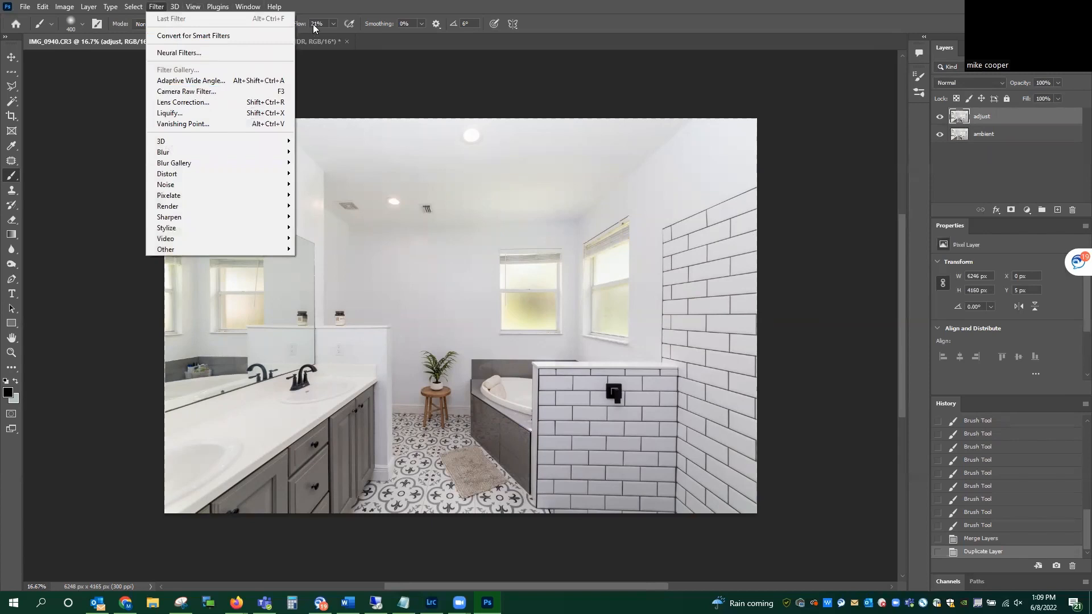
left_click(316, 6)
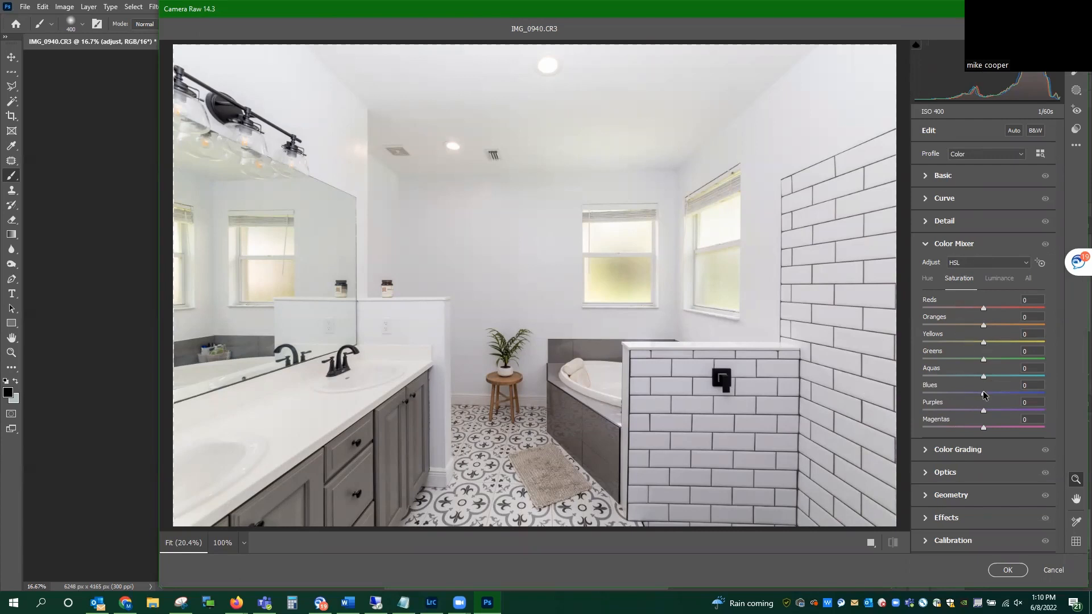
left_click_drag(982, 393, 1076, 395)
left_click_drag(1044, 393, 899, 394)
left_click_drag(984, 342, 1075, 356)
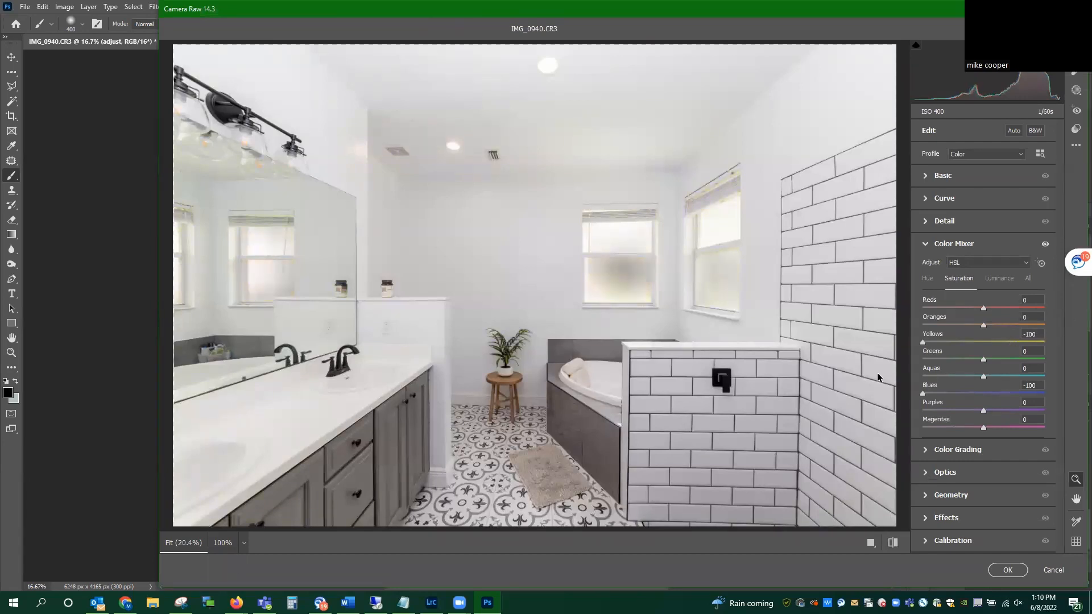
left_click_drag(1075, 386, 989, 374)
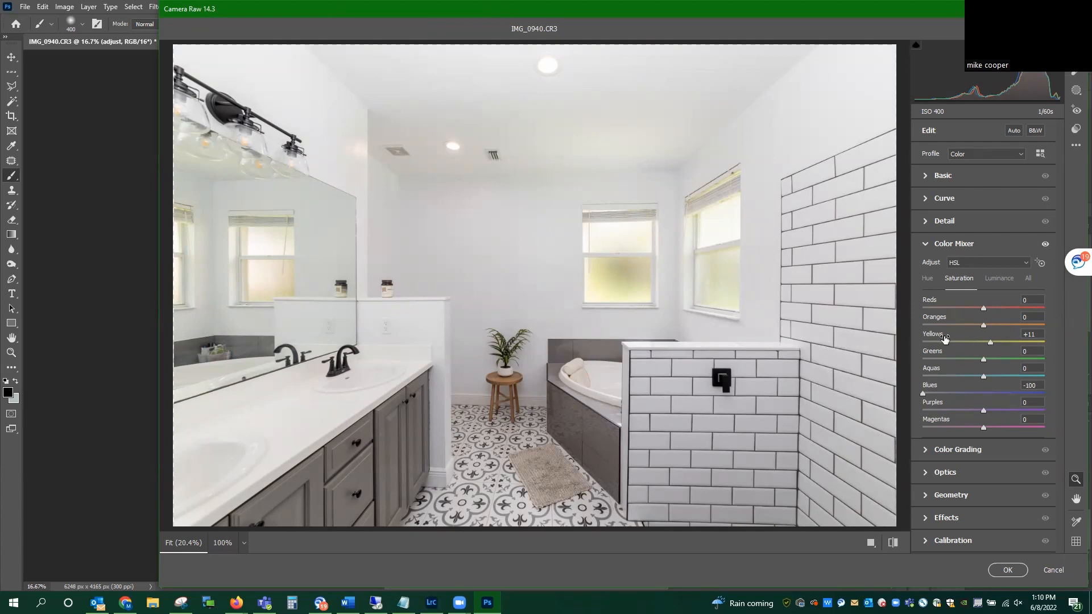
left_click(1029, 334)
mouse_move(984, 325)
left_mouse_down()
mouse_move(1075, 330)
mouse_move(962, 316)
mouse_move(982, 316)
left_mouse_up()
left_click_drag(1044, 359, 991, 360)
key("Return")
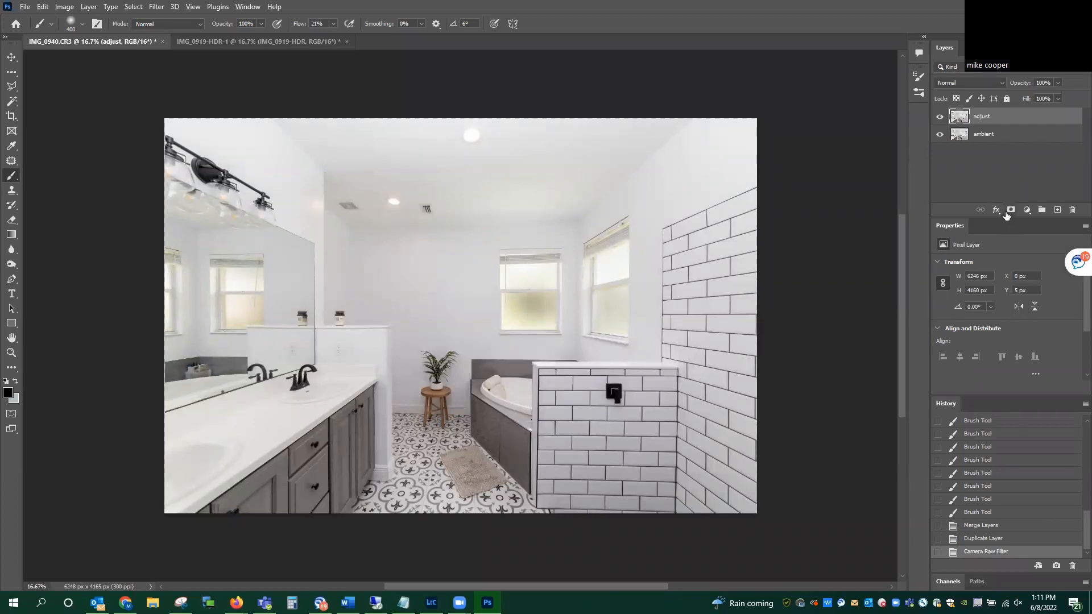
Step: Add a black mask to the adjust layer and paint white at 800 px over the rug, vanity, mirror and ceiling
left_click(1011, 210, "alt")
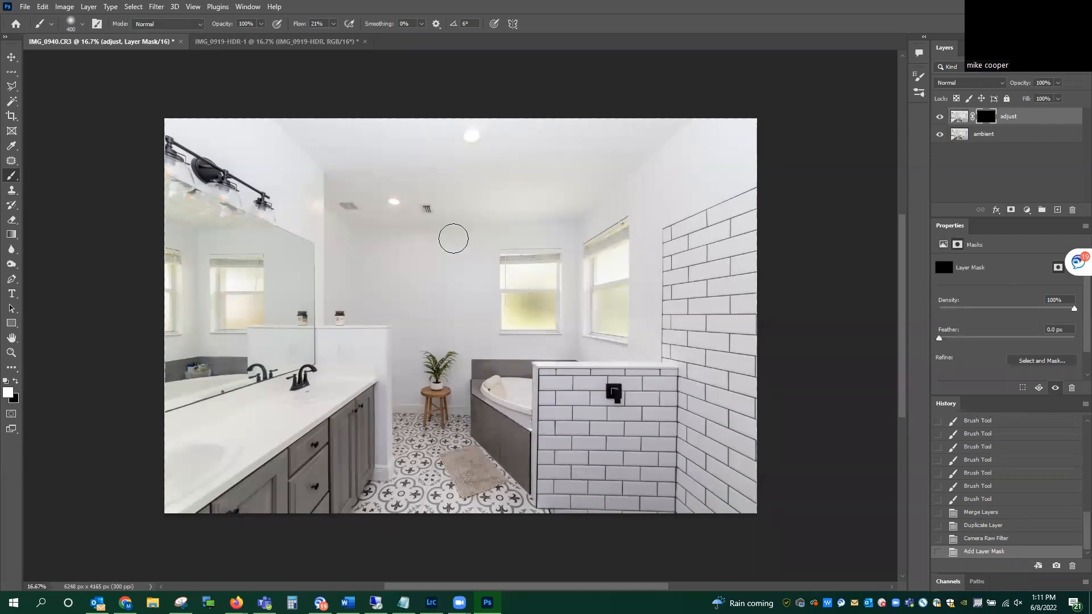
key("bracketright")
key("bracketright")
key("bracketright")
key("bracketright")
left_click_drag(504, 453, 479, 462)
mouse_move(285, 424)
left_mouse_down()
mouse_move(301, 375)
mouse_move(174, 414)
mouse_move(275, 398)
mouse_move(194, 461)
mouse_move(193, 500)
mouse_move(295, 430)
mouse_move(279, 438)
mouse_move(365, 418)
mouse_move(284, 481)
mouse_move(367, 425)
mouse_move(323, 497)
mouse_move(351, 446)
mouse_move(268, 483)
mouse_move(259, 426)
mouse_move(302, 423)
mouse_move(282, 417)
mouse_move(279, 370)
mouse_move(234, 339)
mouse_move(197, 385)
mouse_move(232, 308)
mouse_move(234, 382)
mouse_move(204, 348)
mouse_move(220, 258)
mouse_move(205, 263)
mouse_move(193, 385)
mouse_move(185, 356)
mouse_move(175, 370)
mouse_move(176, 219)
mouse_move(174, 298)
mouse_move(177, 235)
mouse_move(200, 222)
mouse_move(177, 213)
mouse_move(209, 206)
mouse_move(163, 212)
mouse_move(166, 185)
mouse_move(278, 218)
mouse_move(244, 209)
mouse_move(291, 210)
mouse_move(299, 235)
mouse_move(300, 206)
mouse_move(300, 343)
mouse_move(286, 281)
mouse_move(290, 363)
mouse_move(279, 234)
mouse_move(236, 154)
mouse_move(278, 161)
mouse_move(310, 202)
mouse_move(281, 123)
mouse_move(500, 150)
mouse_move(496, 192)
mouse_move(301, 199)
mouse_move(322, 221)
mouse_move(433, 202)
mouse_move(396, 201)
mouse_move(446, 268)
left_mouse_up()
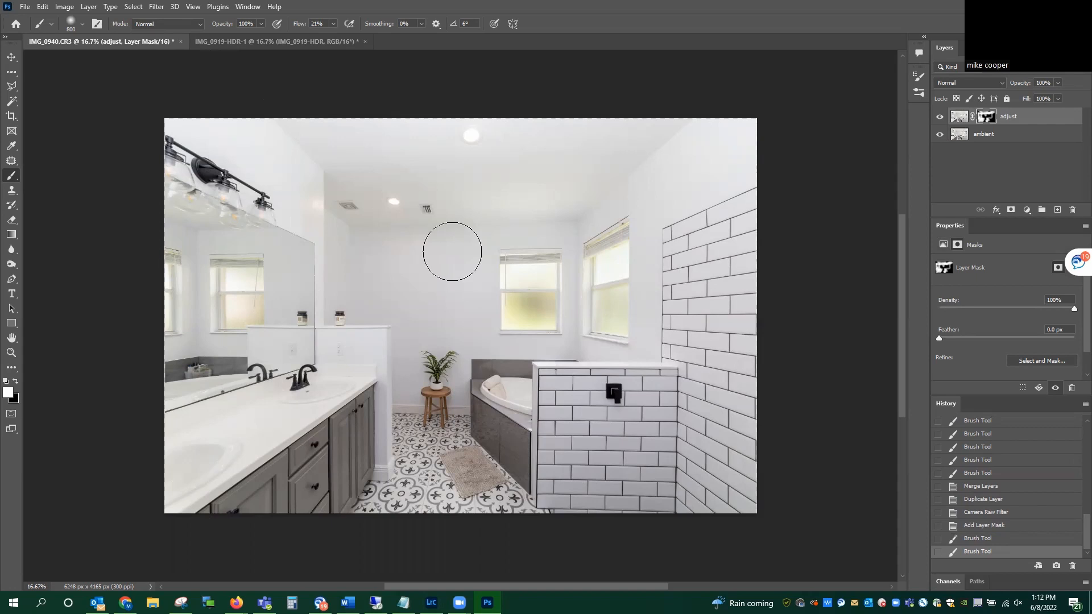
Step: With the mask overlay as a guide, extend the adjust mask's white areas over the back wall, ceiling, countertop and shower tiles, avoiding windows and plant
key("backslash")
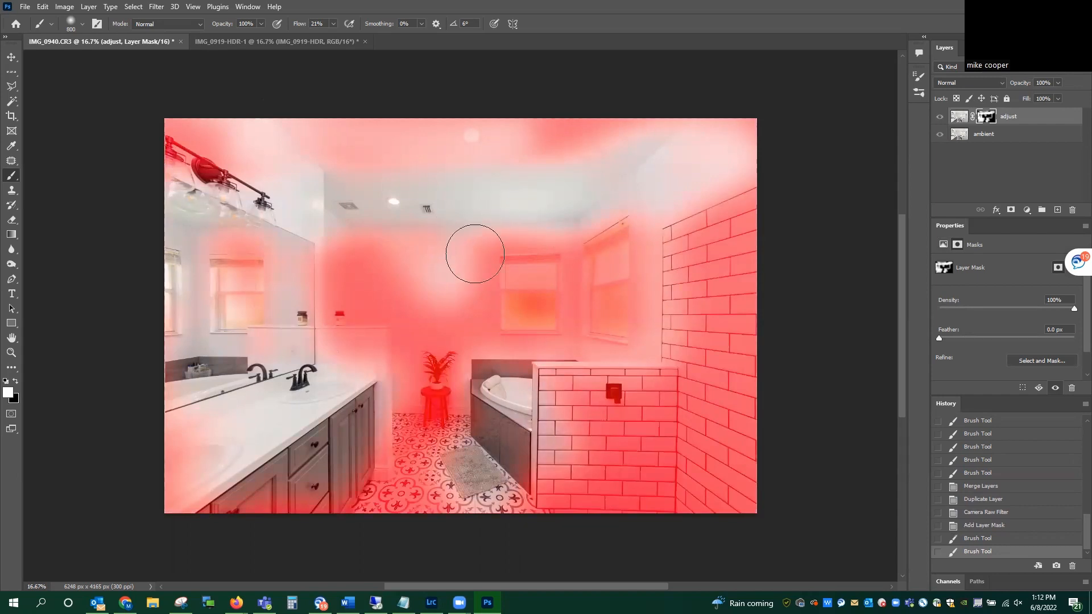
mouse_move(476, 343)
left_mouse_down()
mouse_move(462, 273)
mouse_move(441, 335)
mouse_move(437, 319)
mouse_move(398, 336)
mouse_move(396, 229)
mouse_move(363, 250)
mouse_move(343, 321)
mouse_move(336, 229)
mouse_move(338, 352)
mouse_move(370, 349)
mouse_move(363, 392)
mouse_move(394, 290)
mouse_move(409, 343)
mouse_move(417, 234)
mouse_move(353, 237)
mouse_move(598, 104)
mouse_move(480, 142)
mouse_move(614, 146)
mouse_move(351, 166)
mouse_move(255, 110)
mouse_move(354, 140)
mouse_move(333, 149)
mouse_move(201, 112)
mouse_move(249, 141)
mouse_move(182, 115)
mouse_move(232, 146)
mouse_move(200, 157)
mouse_move(147, 98)
mouse_move(236, 144)
mouse_move(298, 129)
left_mouse_up()
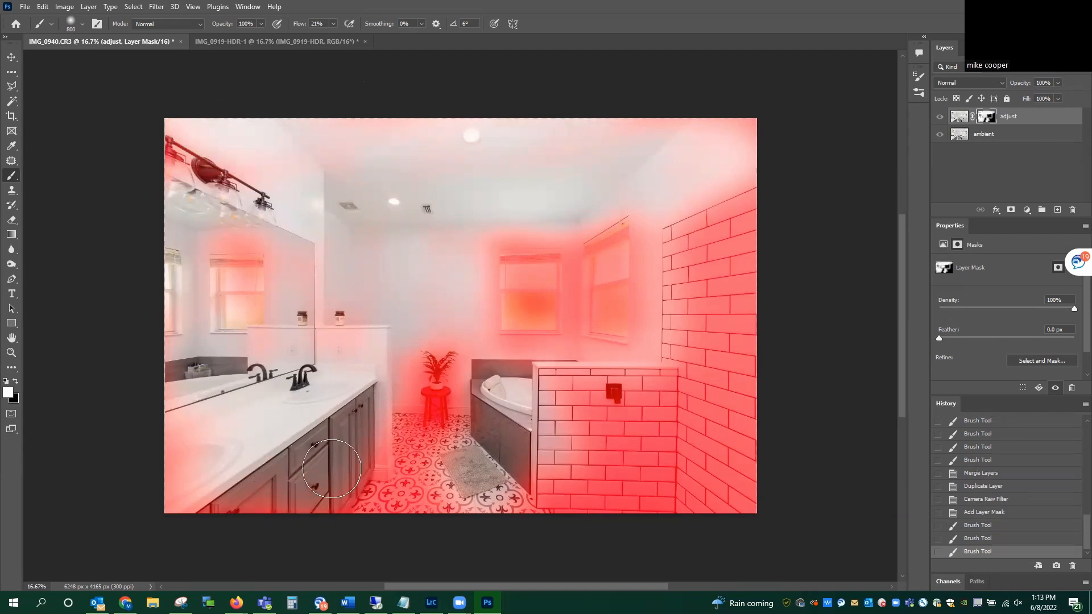
mouse_move(174, 431)
left_mouse_down()
mouse_move(186, 375)
mouse_move(171, 473)
mouse_move(274, 415)
mouse_move(330, 349)
mouse_move(357, 357)
left_mouse_up()
mouse_move(610, 427)
left_mouse_down()
mouse_move(549, 454)
mouse_move(601, 401)
mouse_move(617, 443)
mouse_move(642, 363)
mouse_move(657, 501)
mouse_move(656, 440)
mouse_move(636, 509)
mouse_move(554, 401)
mouse_move(558, 376)
mouse_move(633, 383)
mouse_move(744, 314)
mouse_move(703, 456)
mouse_move(697, 383)
mouse_move(711, 365)
mouse_move(717, 466)
mouse_move(743, 445)
mouse_move(754, 385)
mouse_move(739, 212)
mouse_move(730, 271)
mouse_move(705, 208)
mouse_move(681, 359)
mouse_move(674, 215)
mouse_move(661, 293)
mouse_move(666, 332)
mouse_move(669, 217)
mouse_move(716, 149)
mouse_move(785, 141)
mouse_move(745, 140)
mouse_move(752, 282)
mouse_move(732, 95)
mouse_move(634, 121)
mouse_move(824, 141)
mouse_move(589, 143)
mouse_move(546, 259)
left_mouse_up()
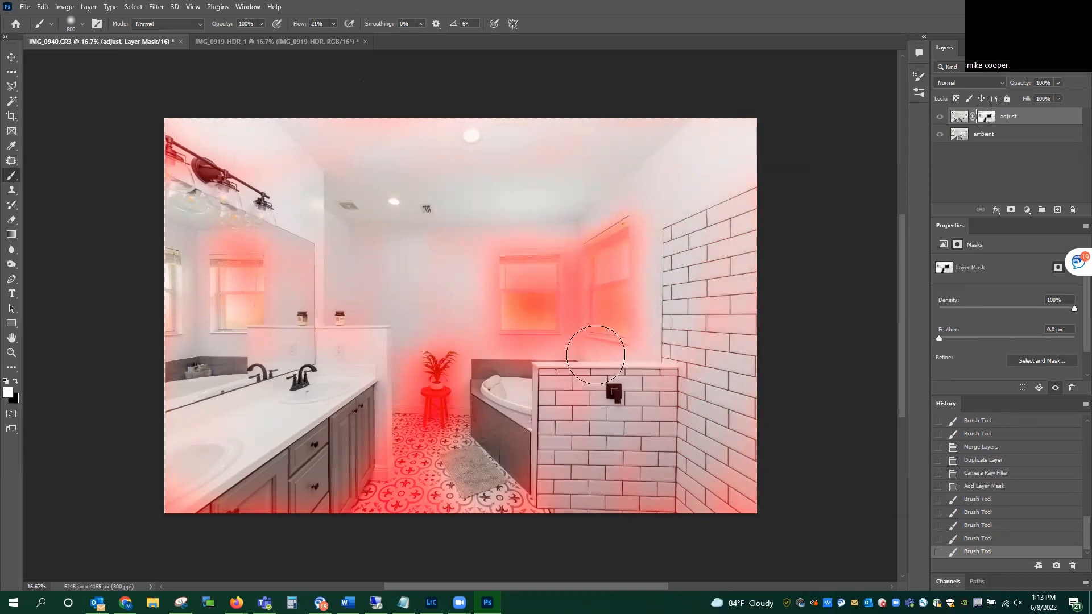
key("backslash")
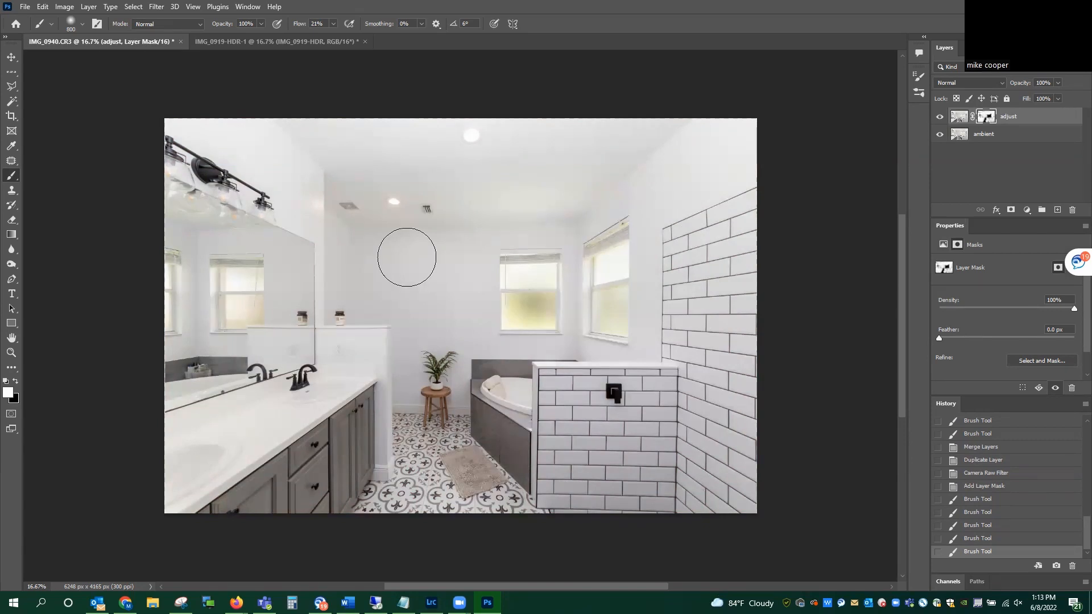
mouse_move(406, 257)
left_mouse_down()
mouse_move(381, 202)
mouse_move(449, 209)
mouse_move(316, 198)
mouse_move(404, 165)
mouse_move(558, 187)
left_mouse_up()
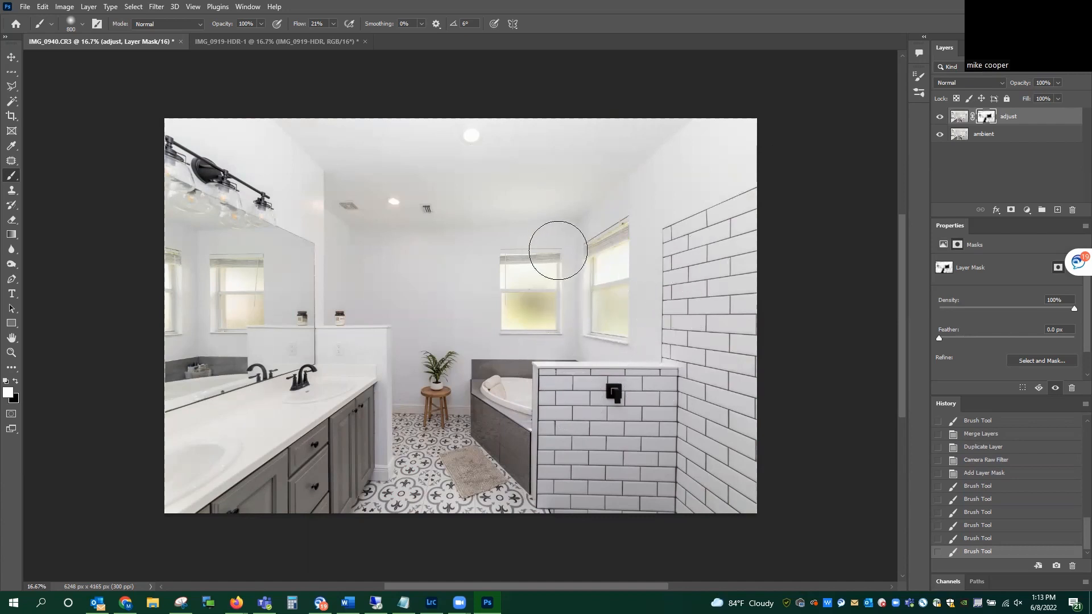
Step: Merge the adjust and ambient layers and close the blended photo, saving its changes
left_click(979, 136, "shift")
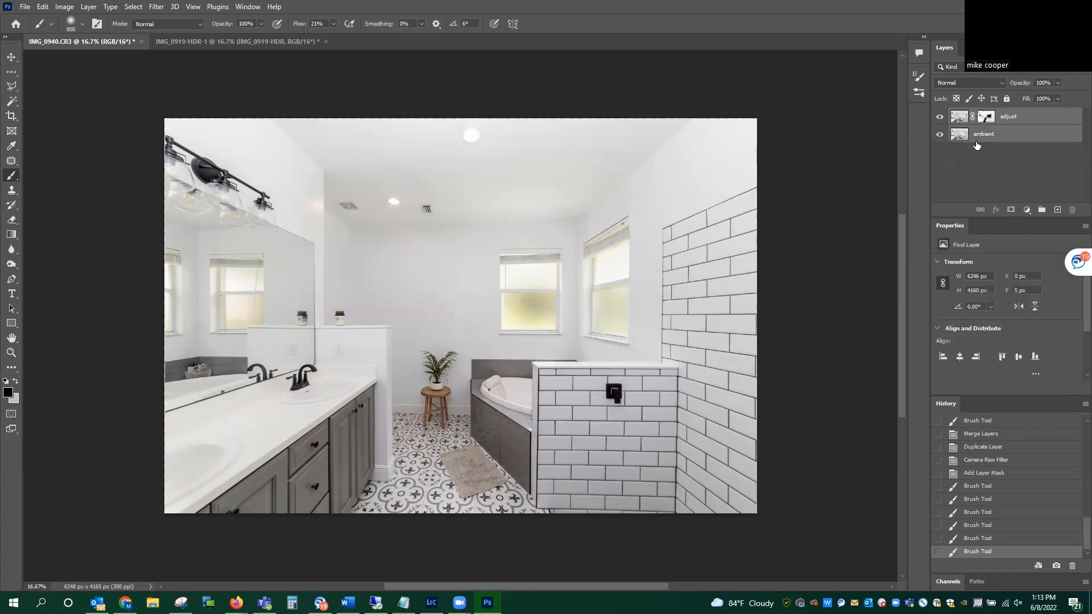
key("ctrl+e")
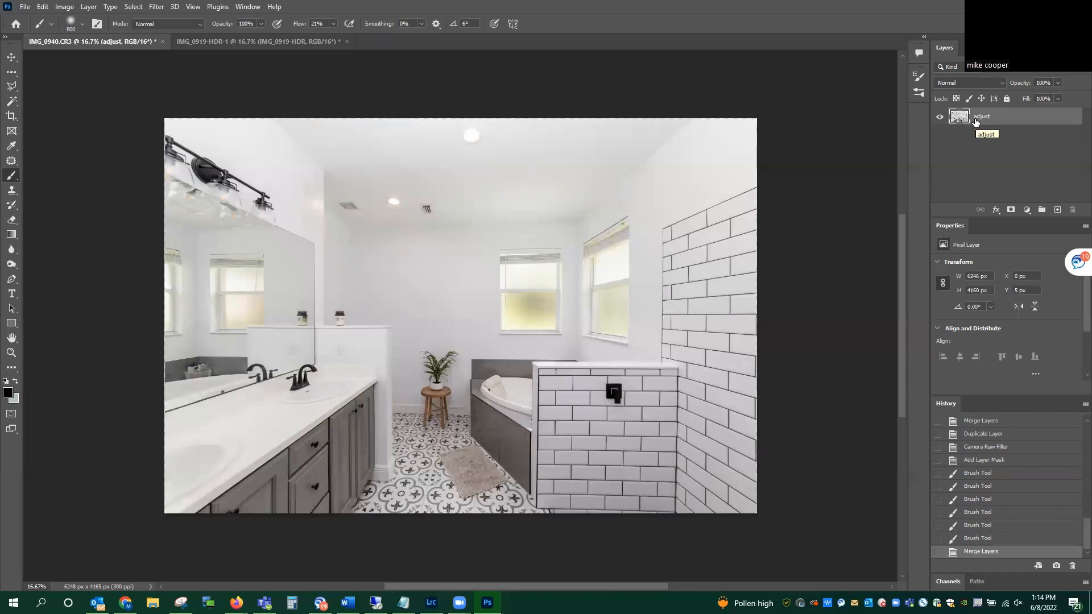
left_click(34, 8)
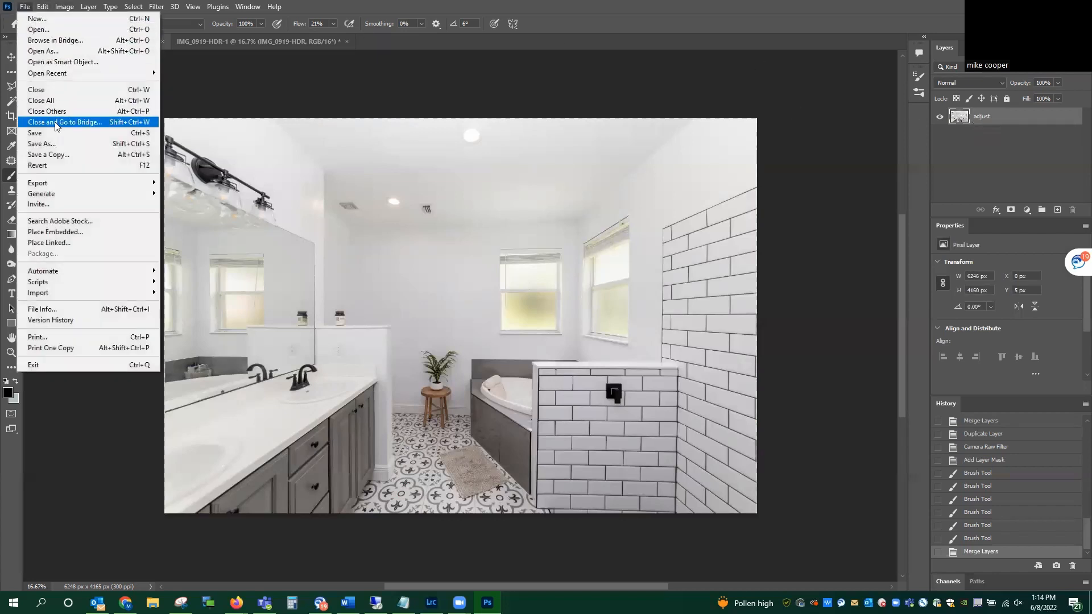
left_click(34, 94)
left_click(492, 225)
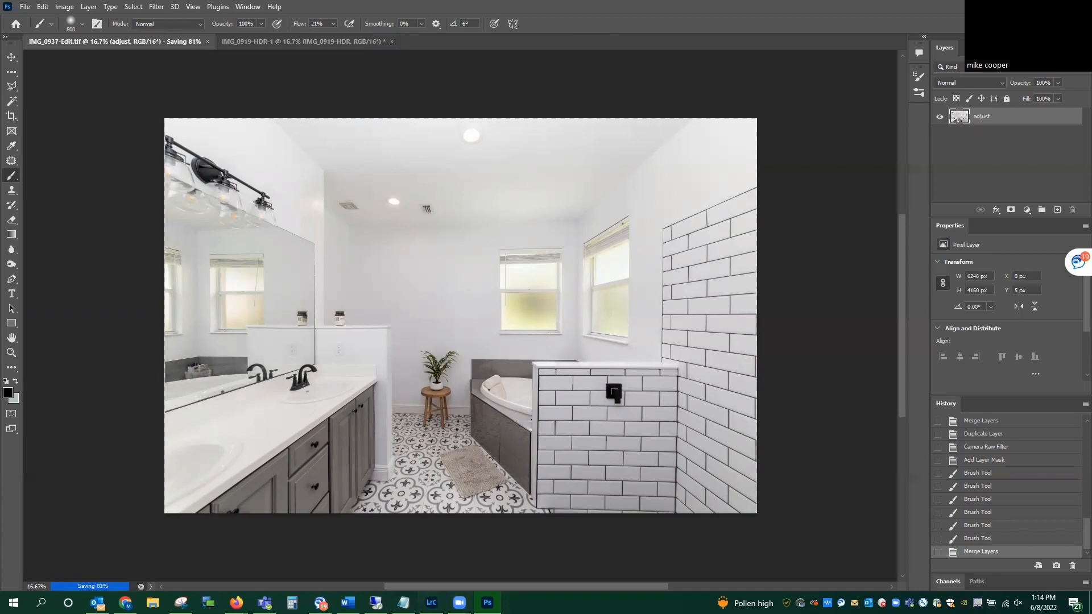
Step: Switch to Lightroom Classic and set Clarity to +9 and Dehaze to +5 on IMG_0937-Edit.tif
left_click(432, 603)
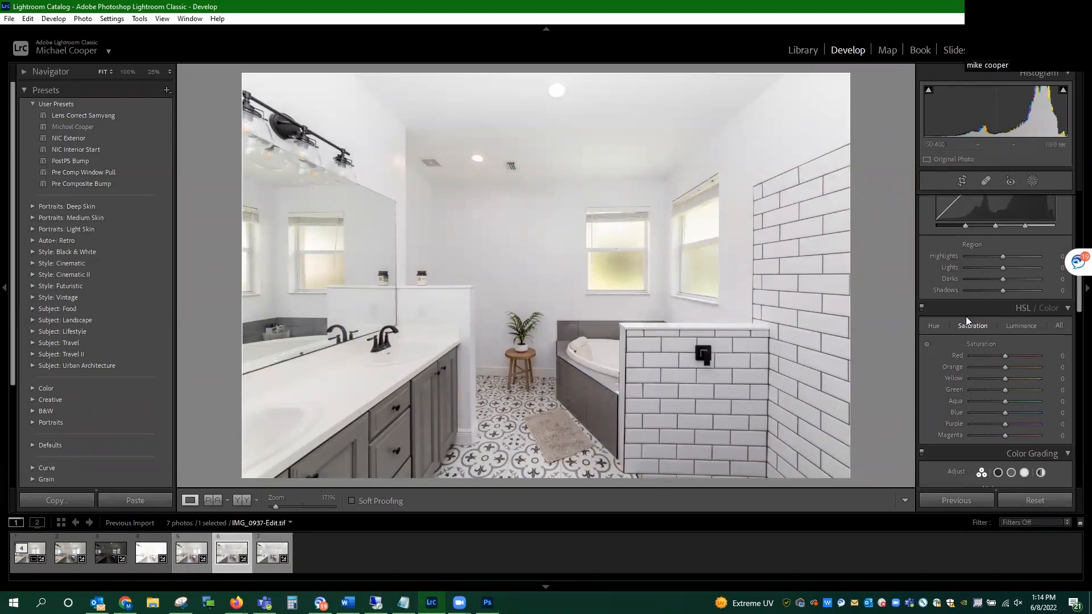
scroll(1019, 346, "up", 5)
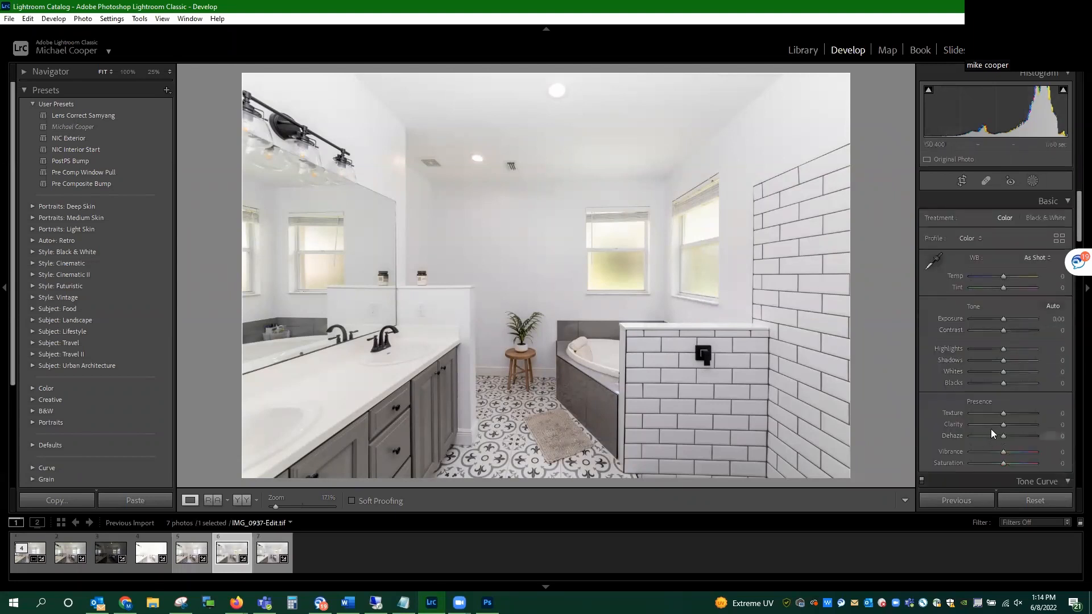
left_click_drag(1002, 424, 1004, 427)
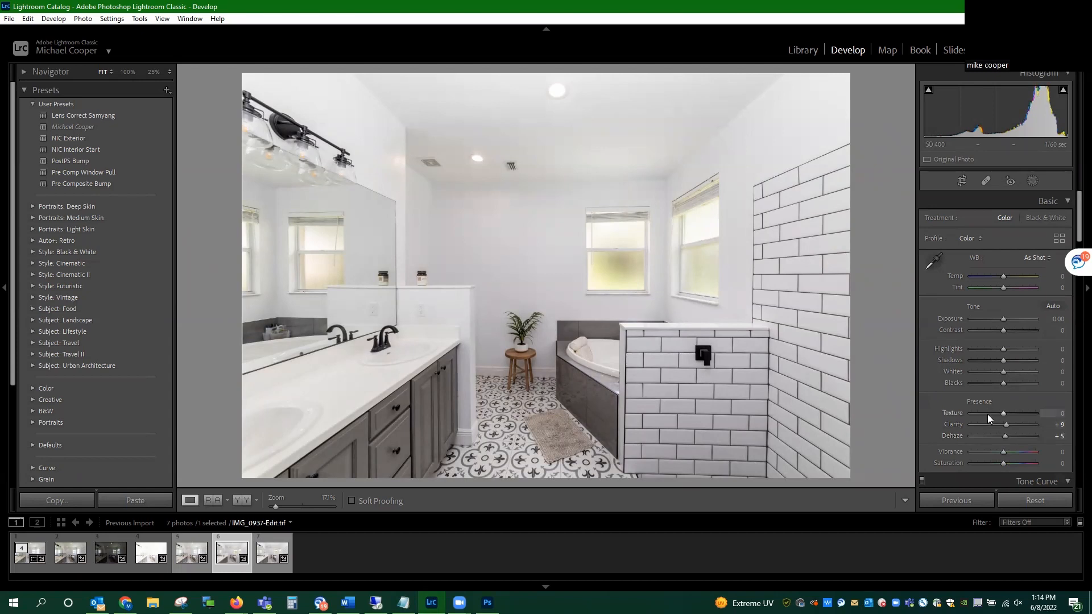
Step: Straighten the photo with Guided Upright, drawing vertical guides along the shower tile's edge and the mirror's edge
scroll(987, 415, "down", 5)
scroll(984, 413, "down", 6)
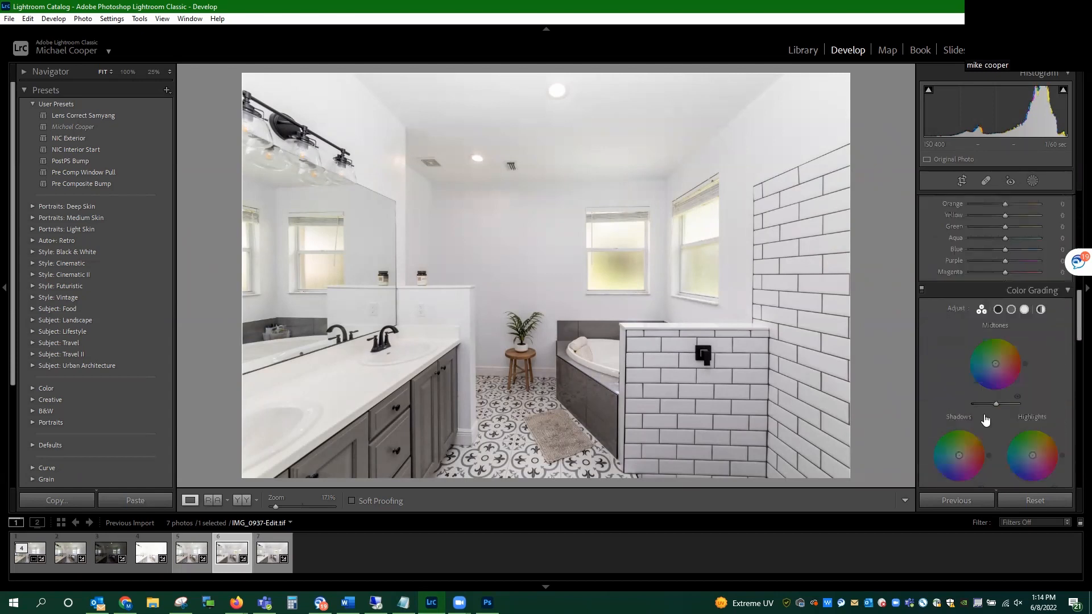
scroll(984, 414, "down", 7)
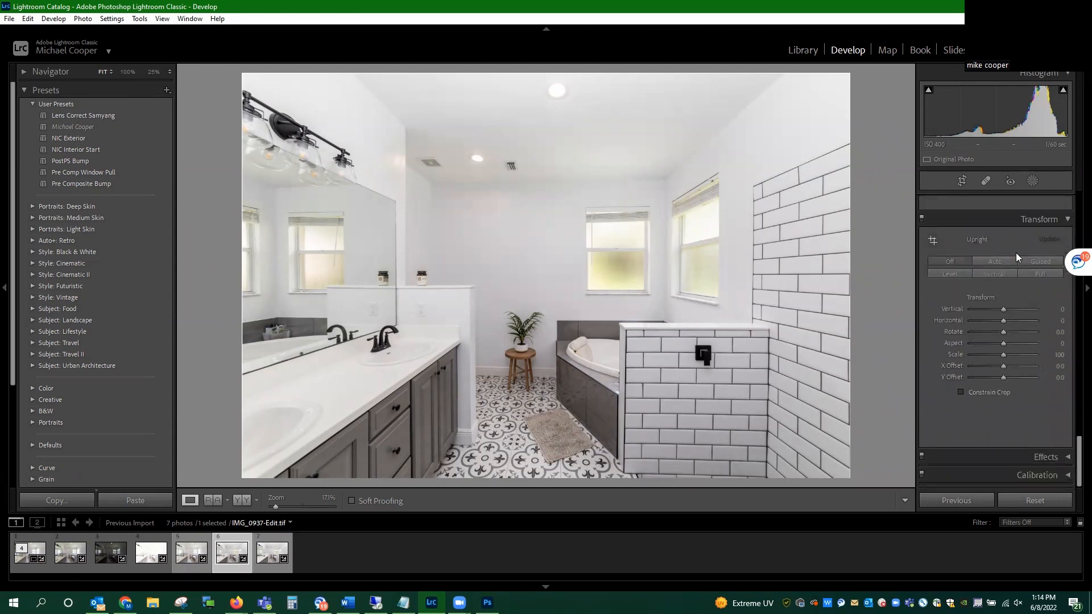
left_click(1024, 261)
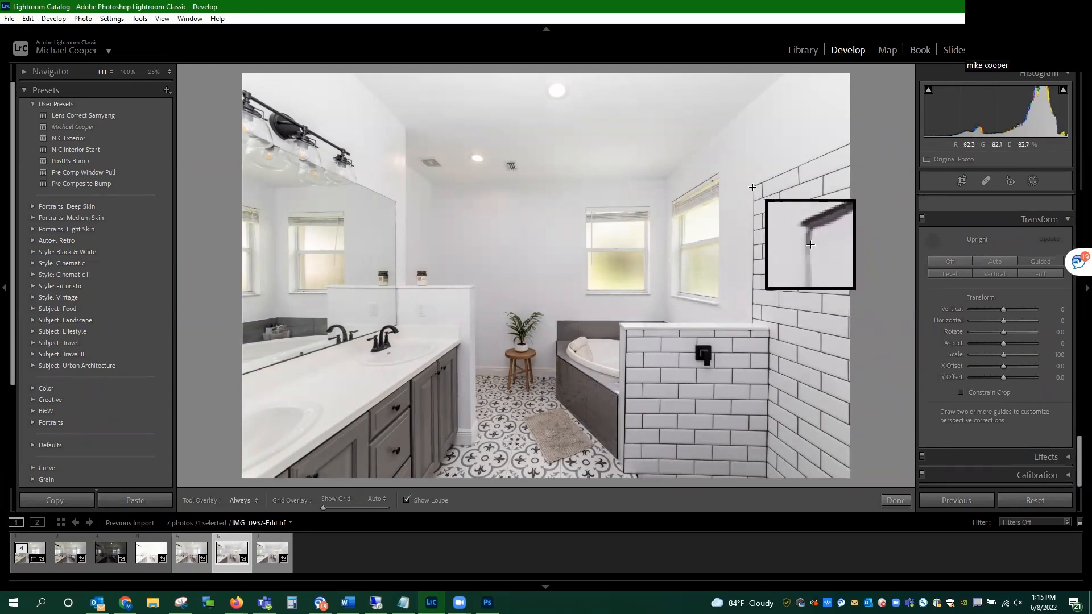
mouse_move(753, 187)
left_mouse_down()
mouse_move(743, 336)
mouse_move(745, 313)
mouse_move(751, 320)
left_mouse_up()
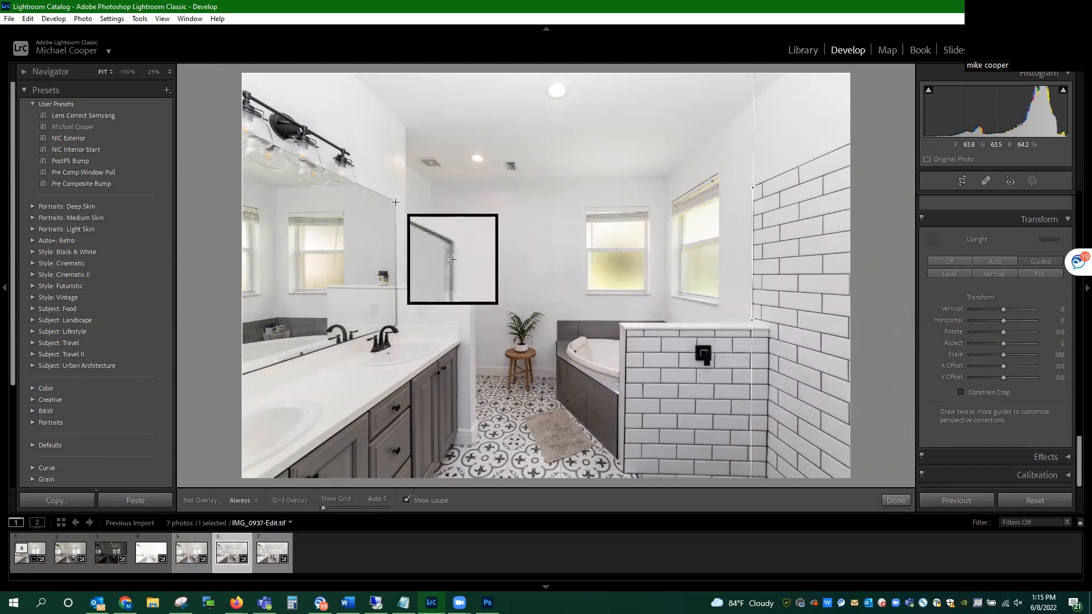
left_click_drag(396, 202, 394, 308)
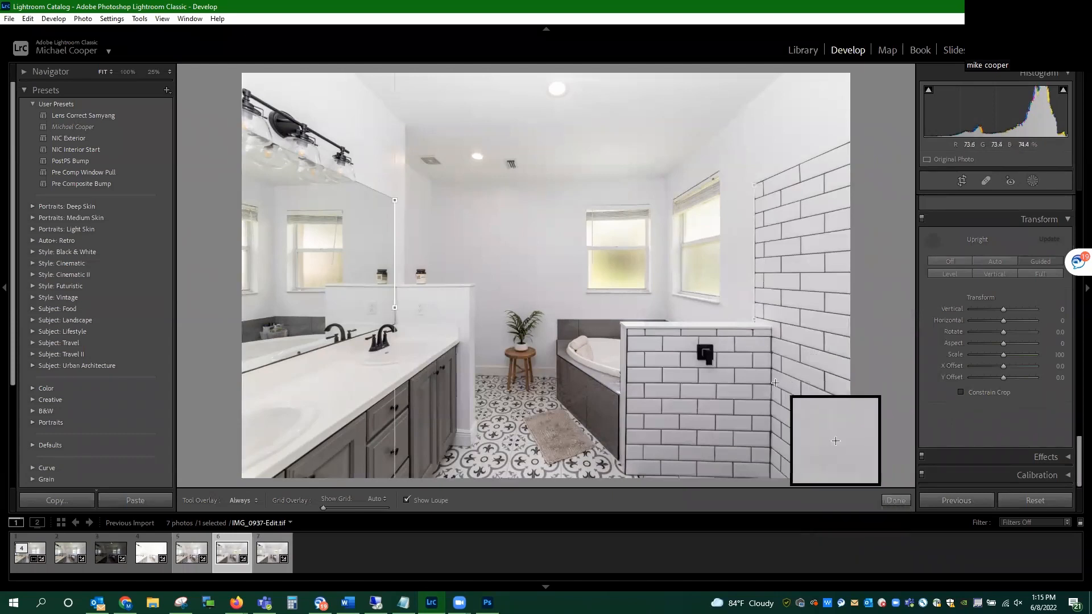
left_click(887, 500)
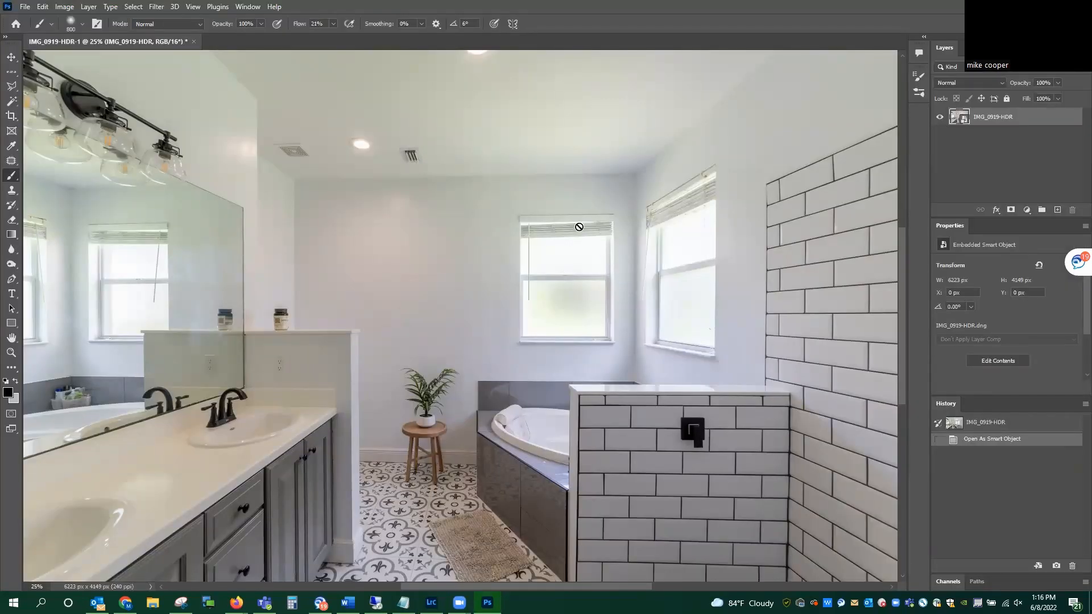
Step: Duplicate the IMG_0919-HDR layer as a new layer named "windows"
right_click(984, 118)
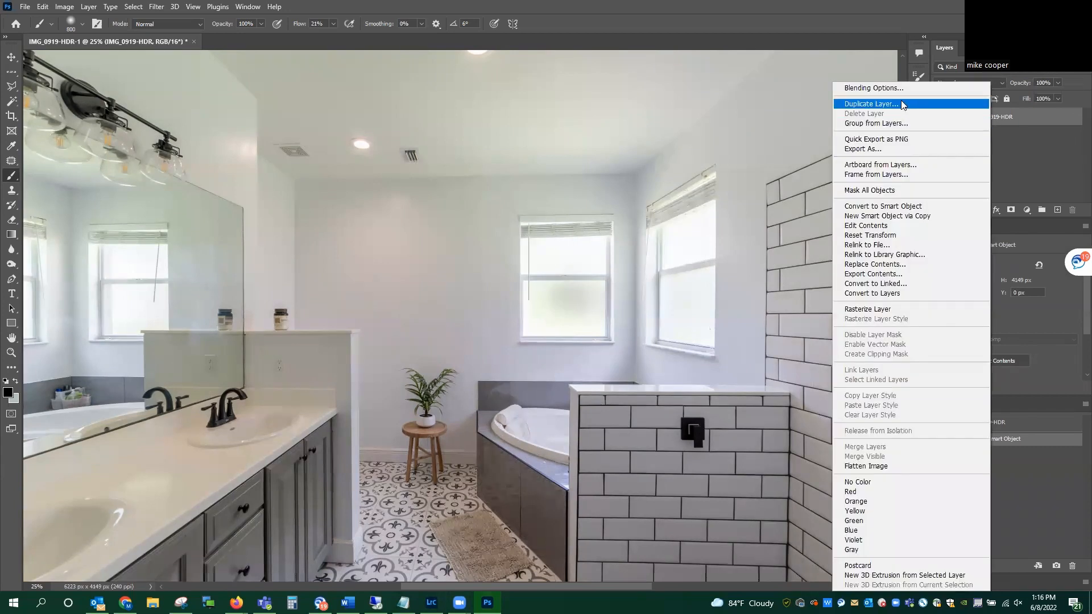
left_click(901, 102)
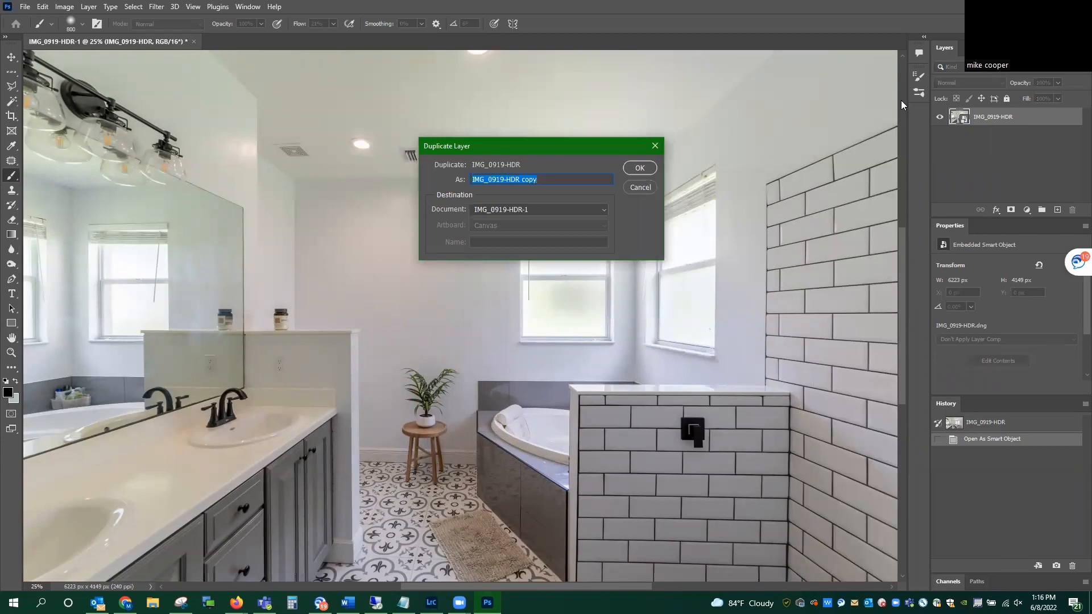
type("windows")
key("Return")
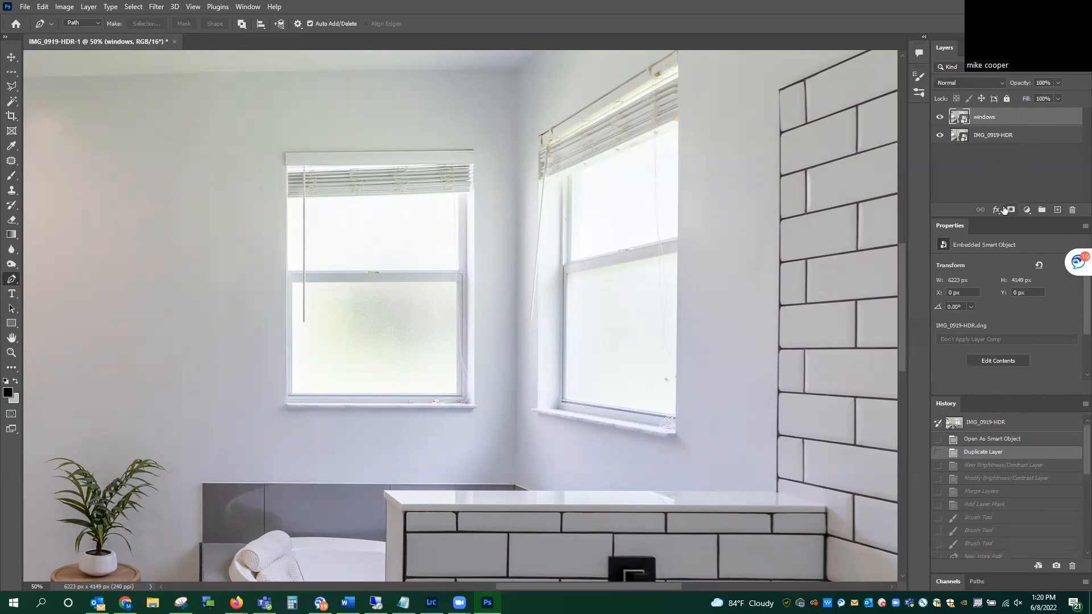
Step: Add a Brightness/Contrast adjustment with Brightness -49 above the windows layer and merge the two layers
left_click(1033, 212)
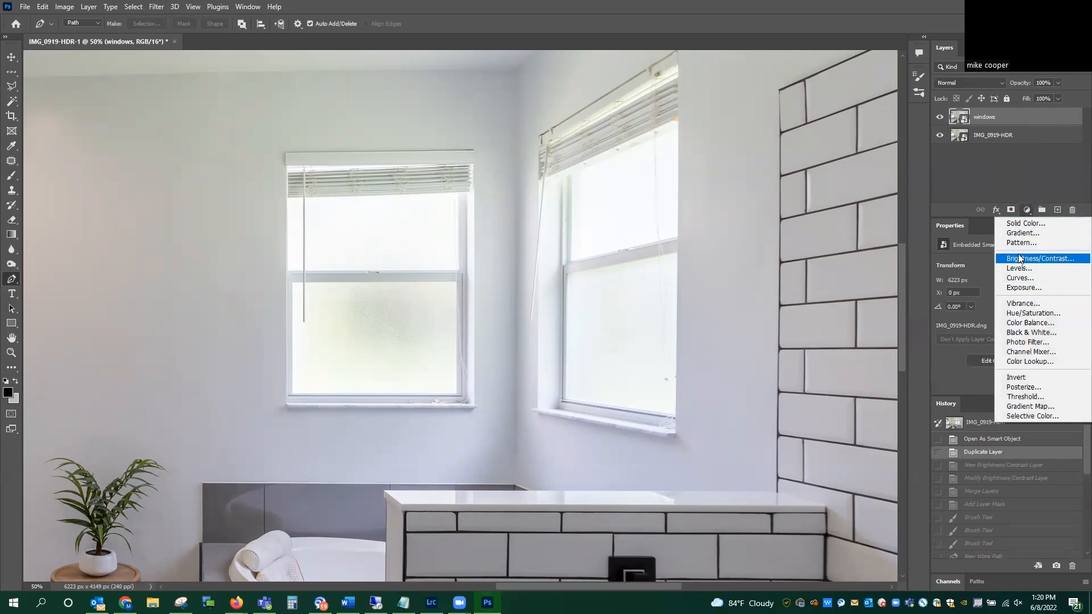
left_click(1019, 258)
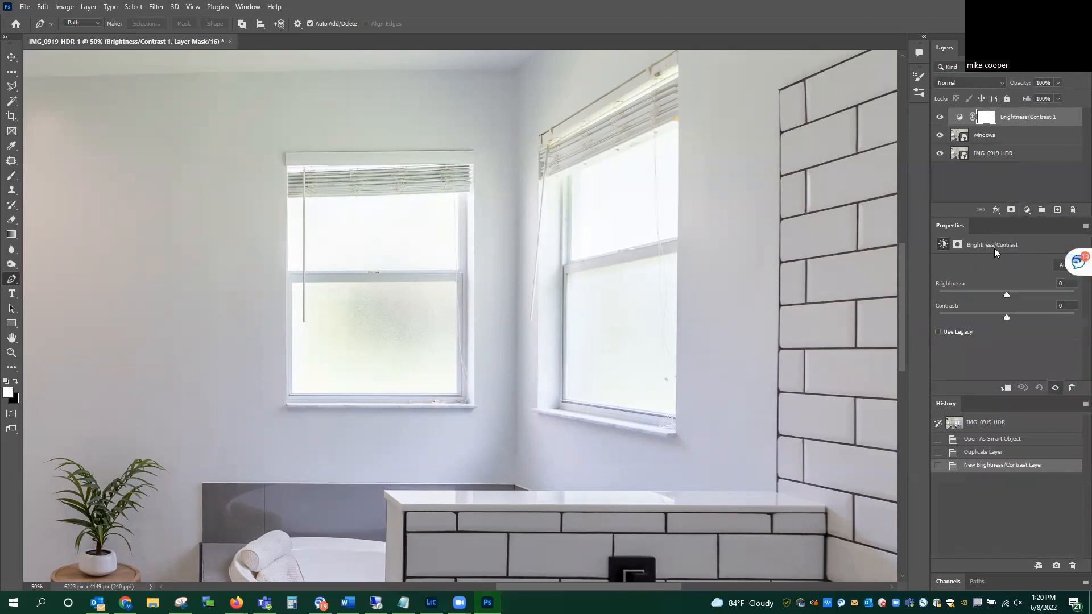
left_click_drag(1008, 294, 984, 301)
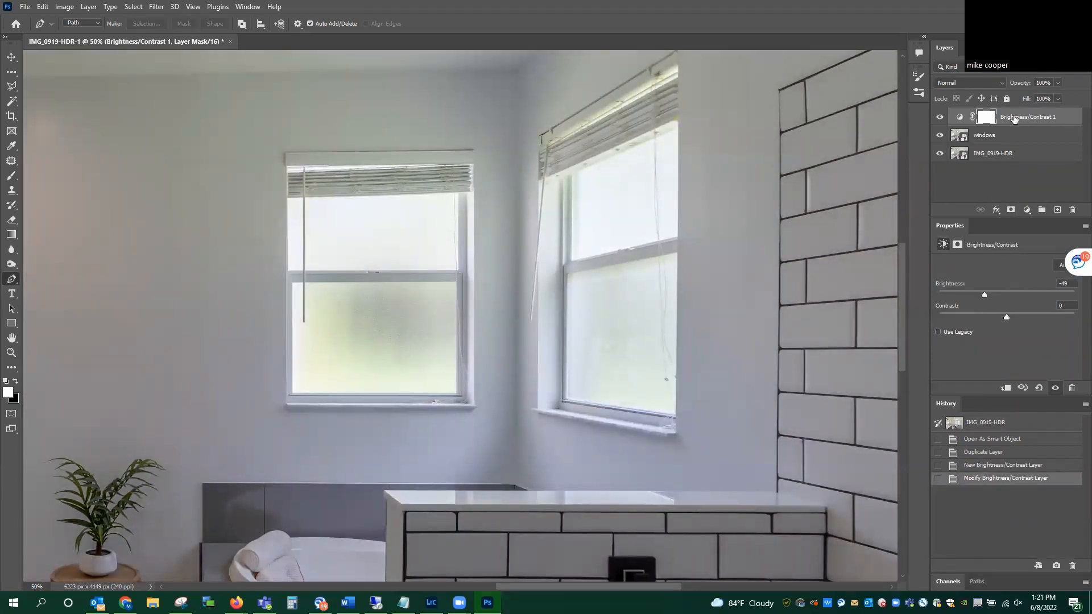
left_click(994, 136)
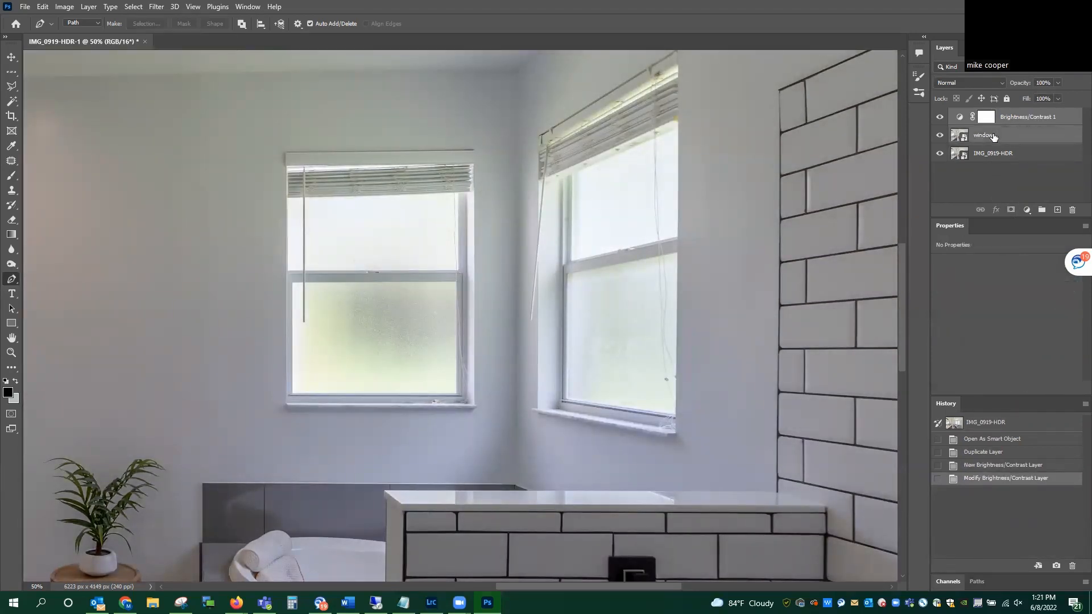
key("ctrl+e")
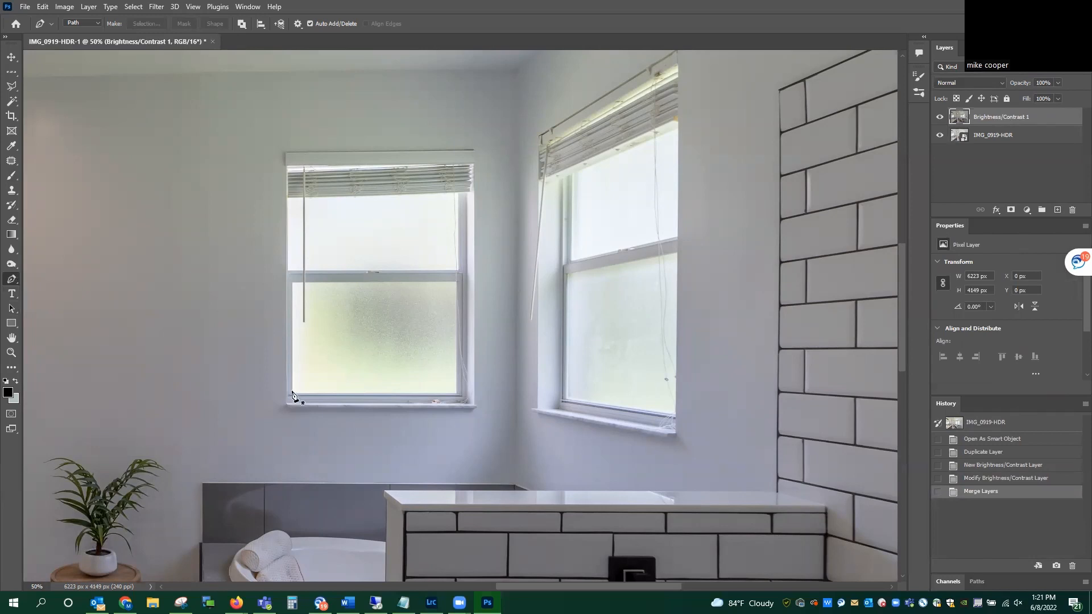
Step: Trace the back wall window below its blind with a closed Pen tool path and convert it to a selection
left_click(292, 391)
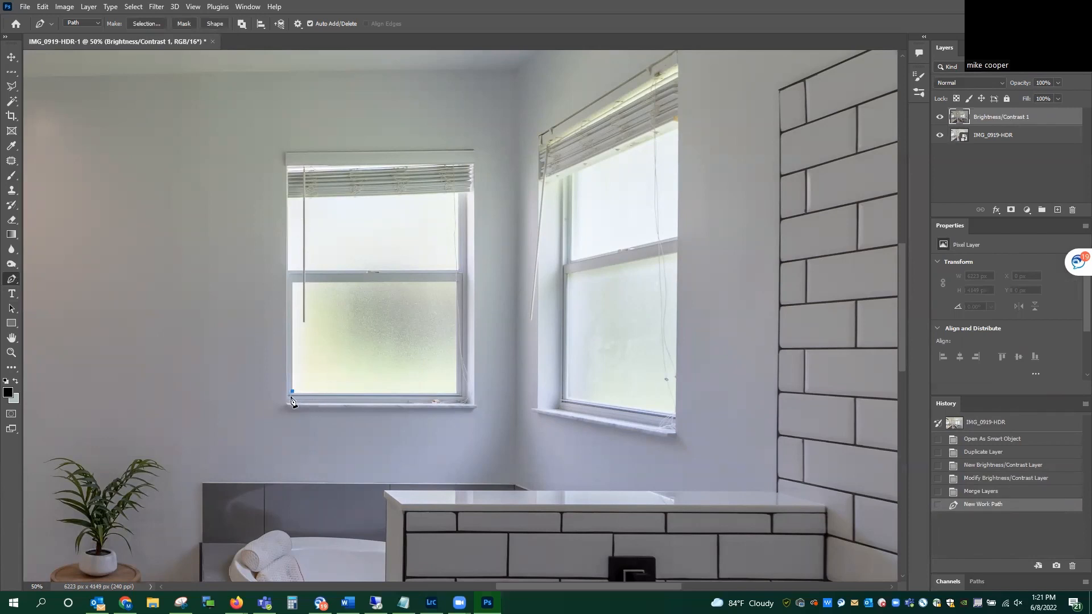
left_click(981, 493)
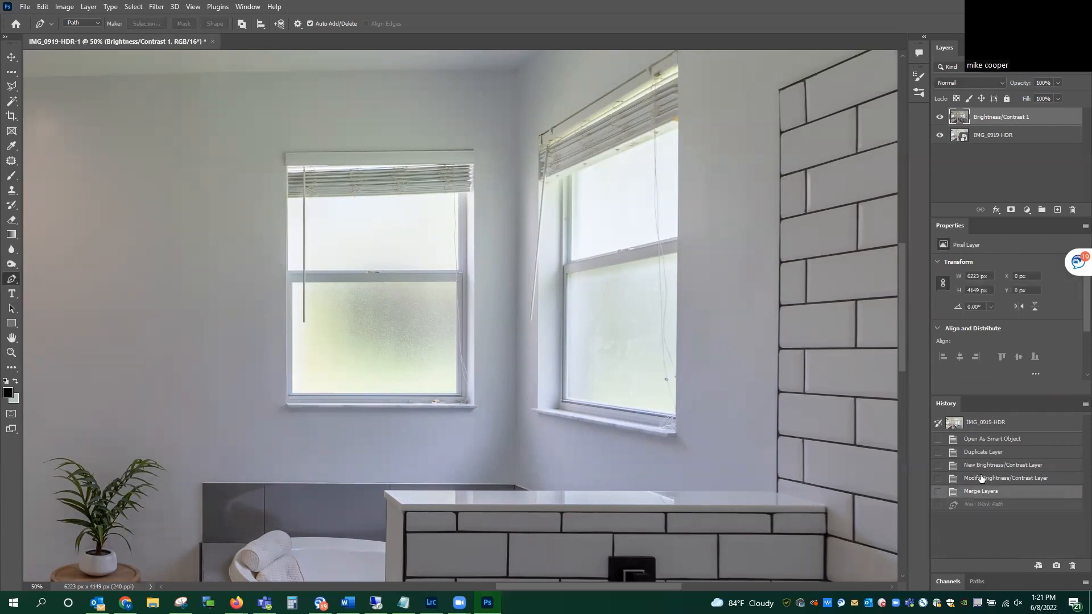
left_click(287, 404)
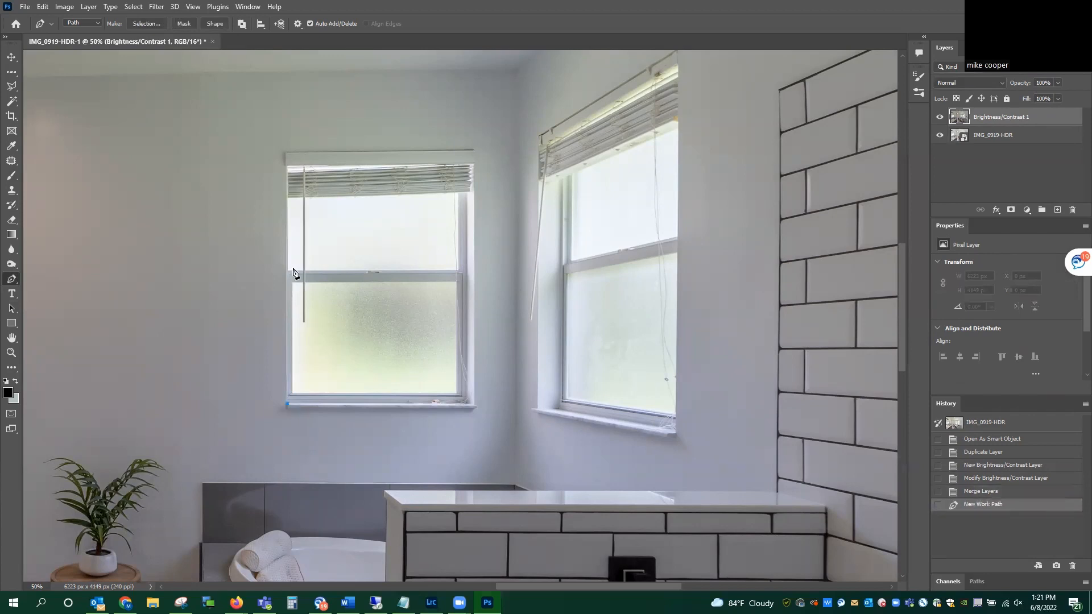
left_click(287, 198)
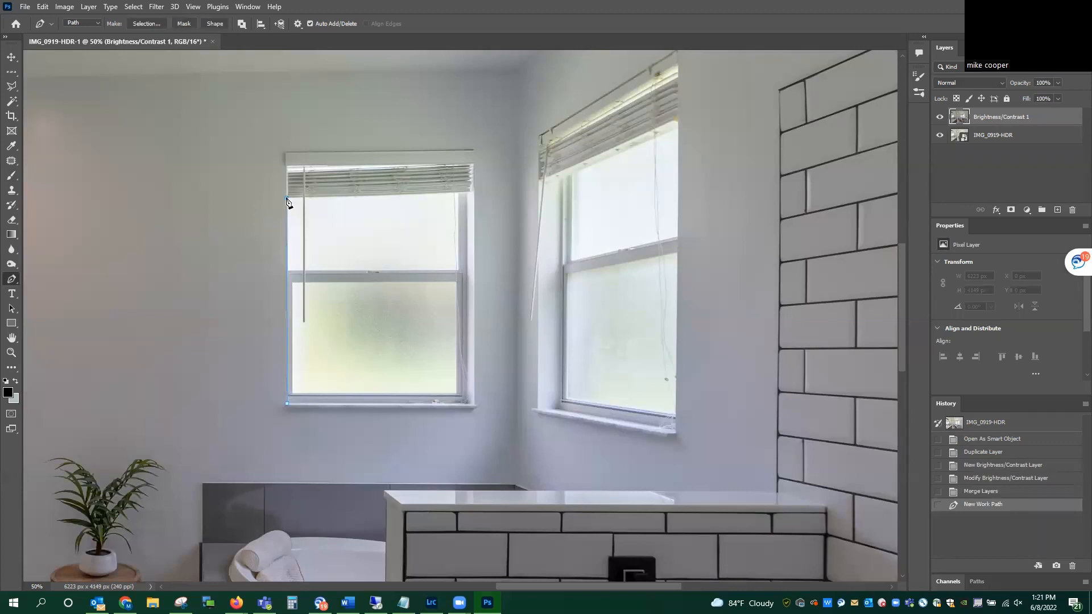
left_click(473, 193)
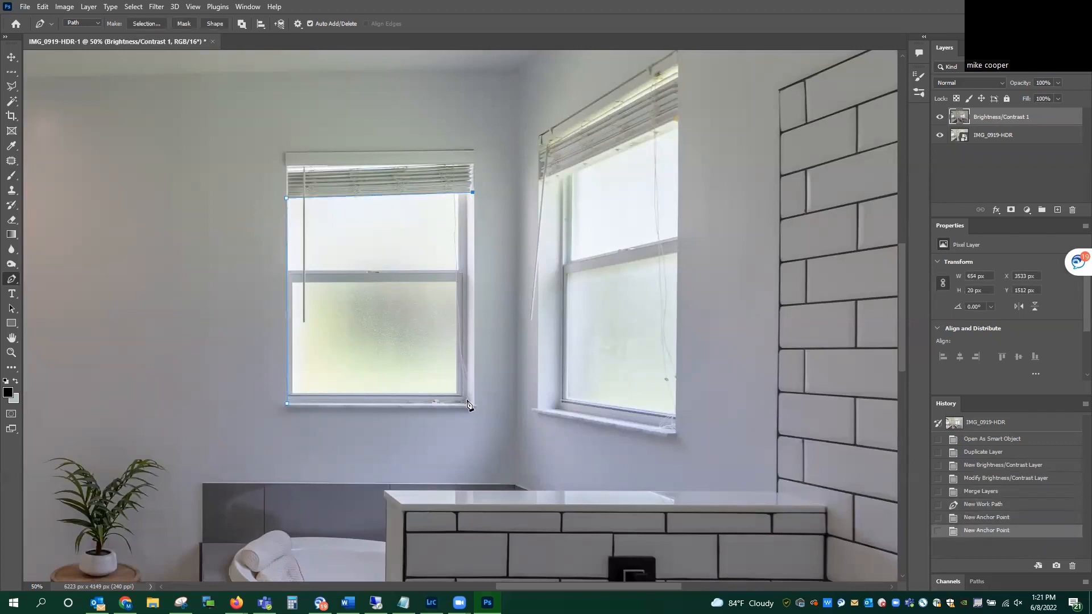
left_click(467, 402)
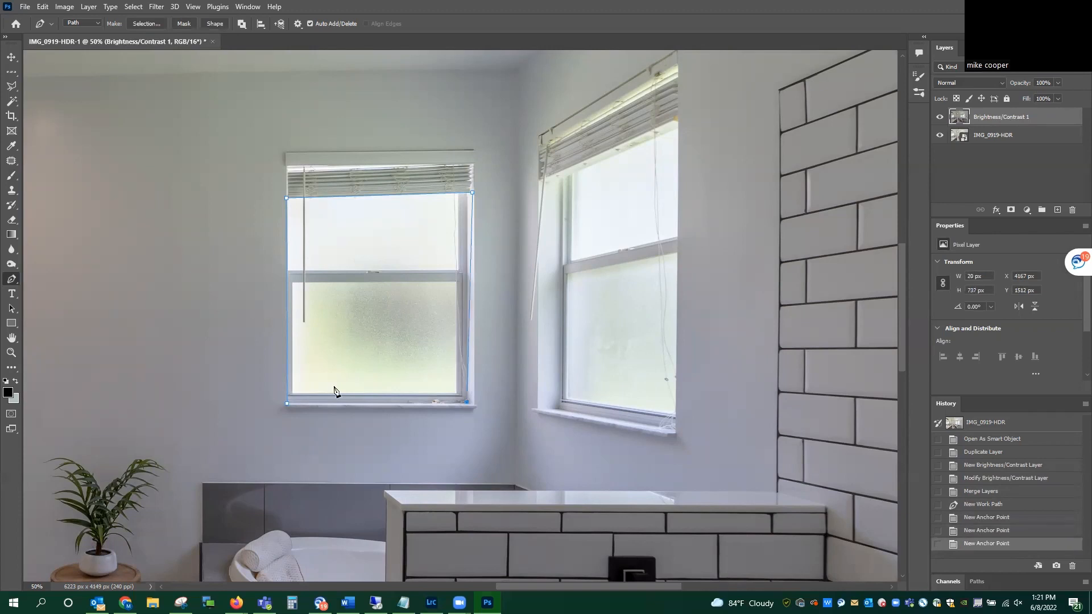
left_click(288, 405)
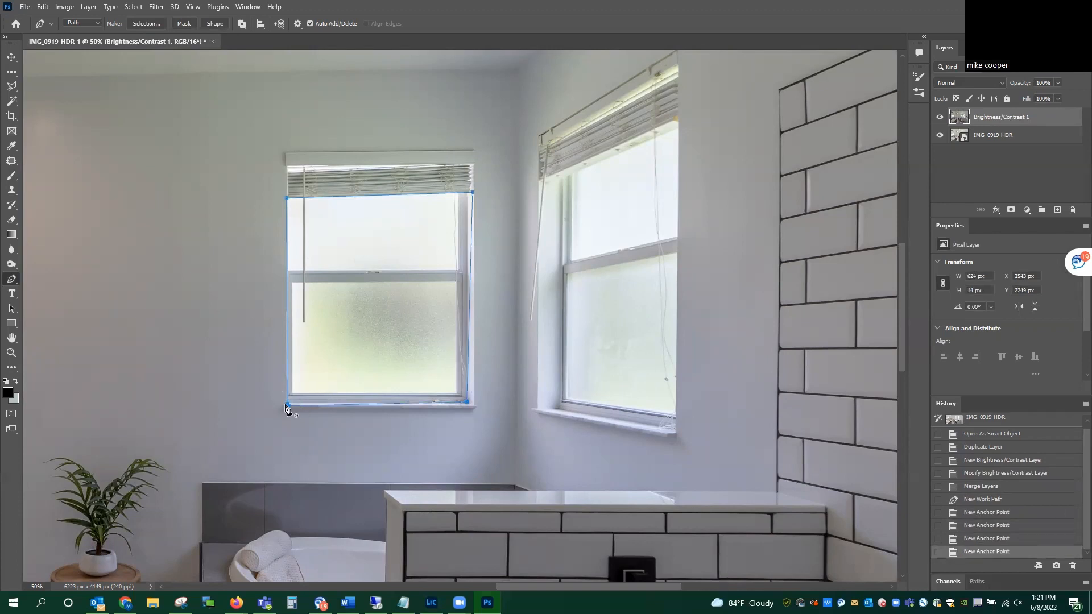
left_click(288, 405)
key("ctrl+Return")
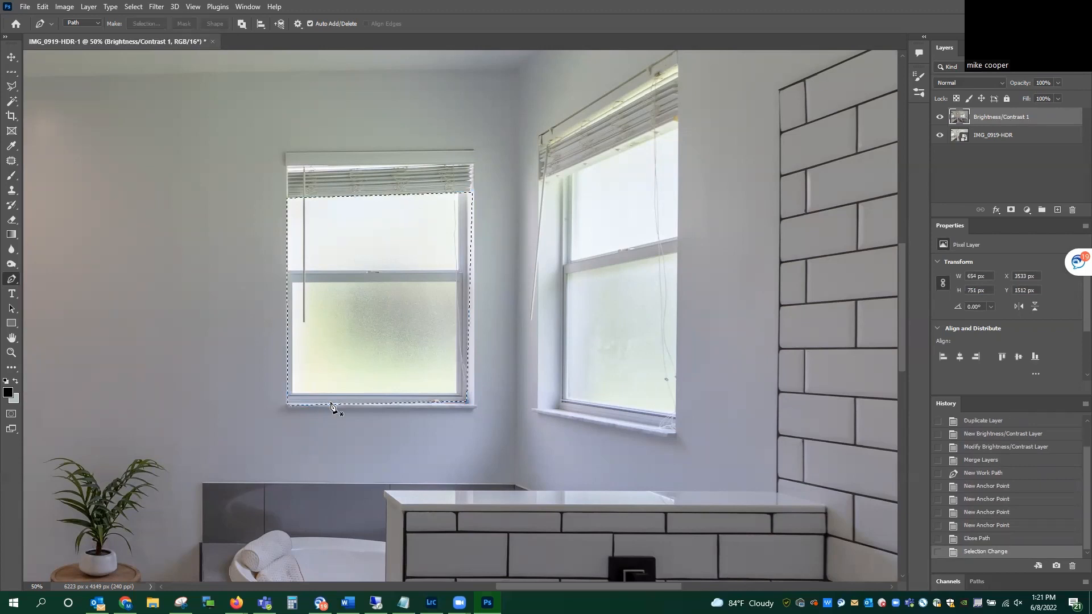
Step: Trace the side wall window below its blind with the Pen tool and add it to the selection
left_click(562, 180)
left_click(677, 129)
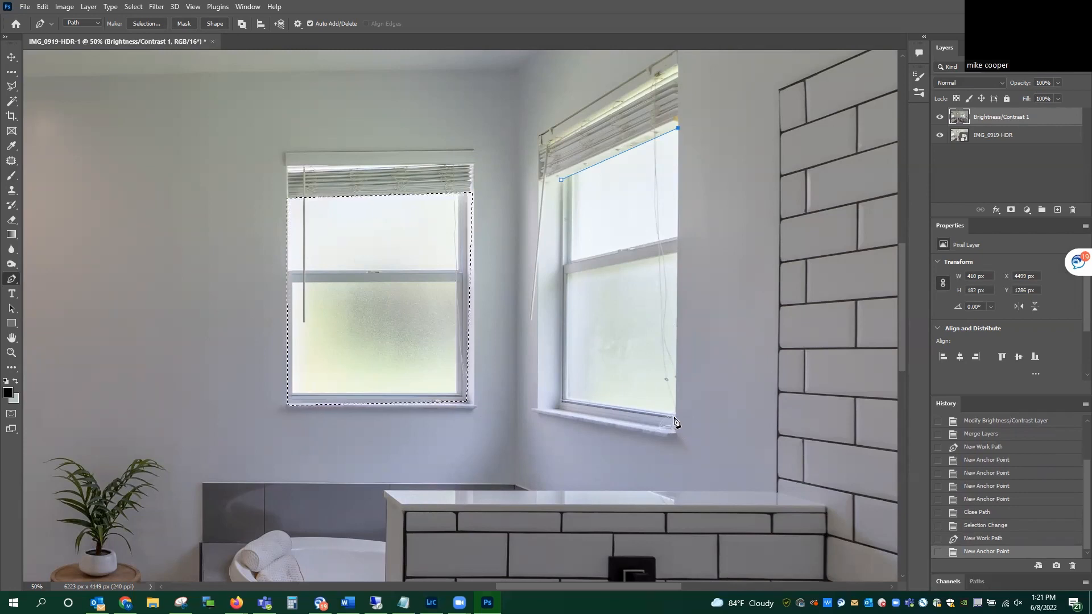
left_click(674, 417)
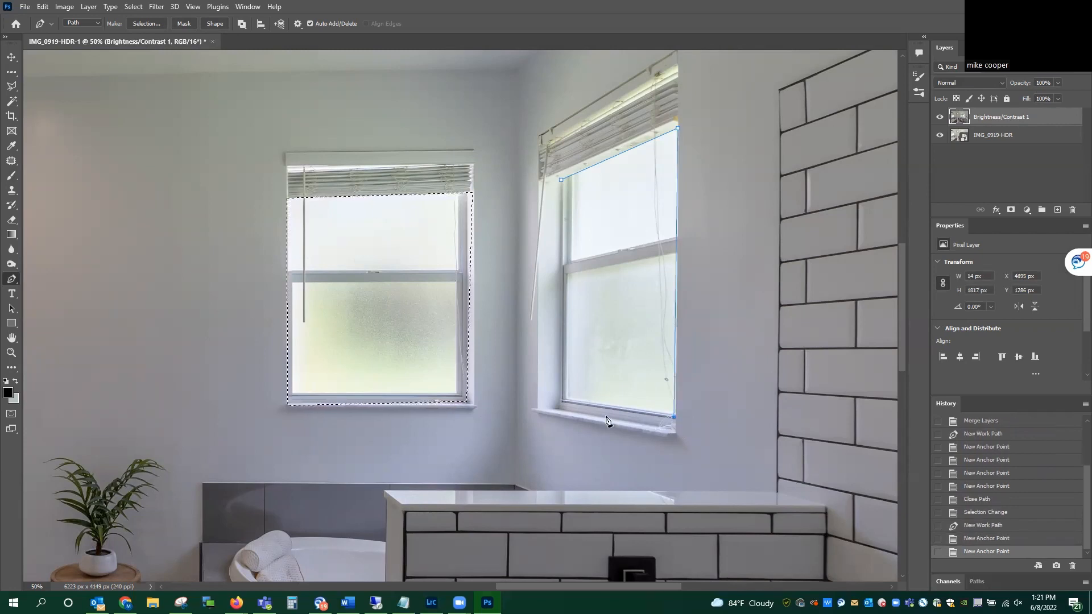
left_click(561, 401)
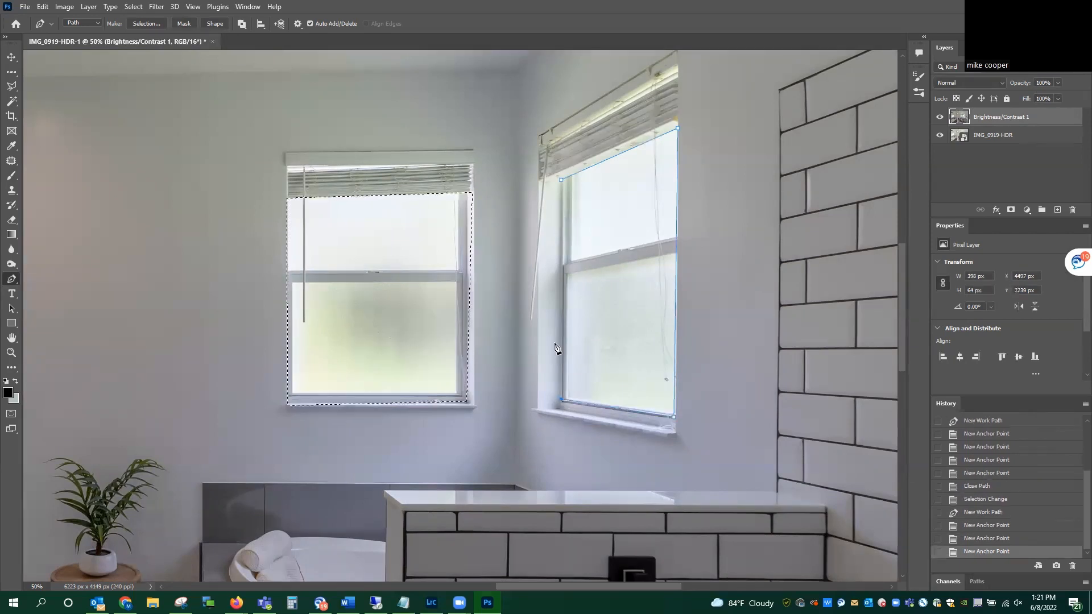
left_click(561, 181)
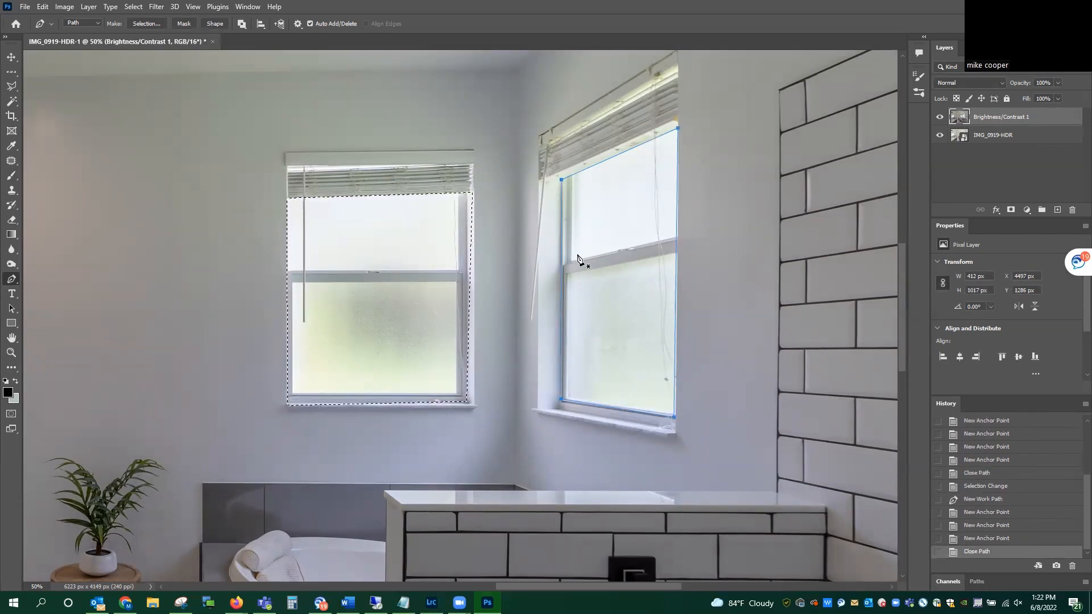
key("ctrl+Return")
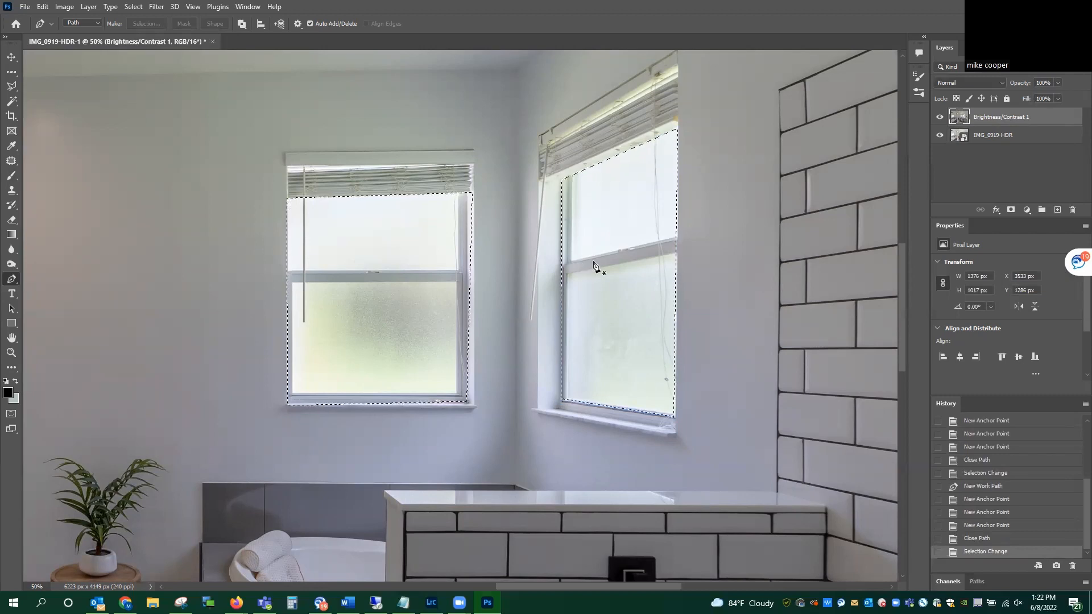
Step: Mask the darkened layer to the two selected windows and compare the photo with the layer hidden and shown
left_click(1012, 211)
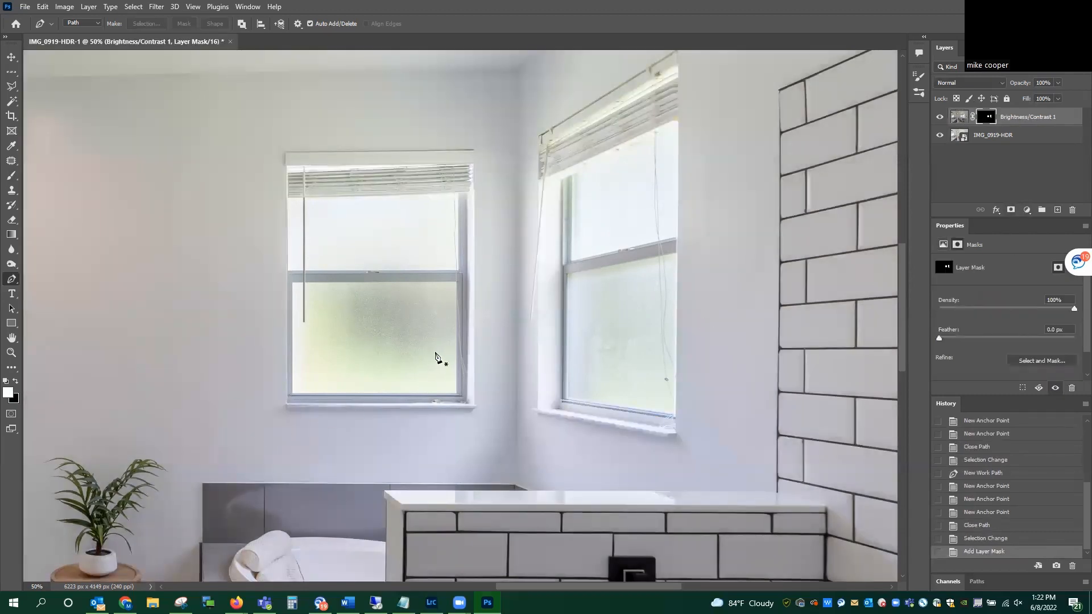
left_click(940, 118)
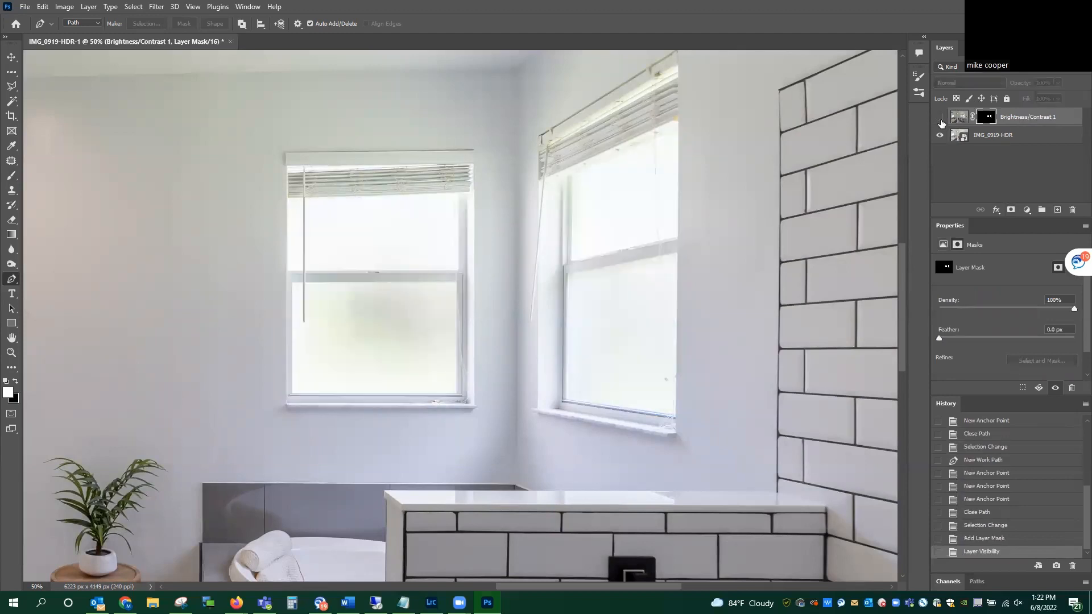
left_click(940, 119)
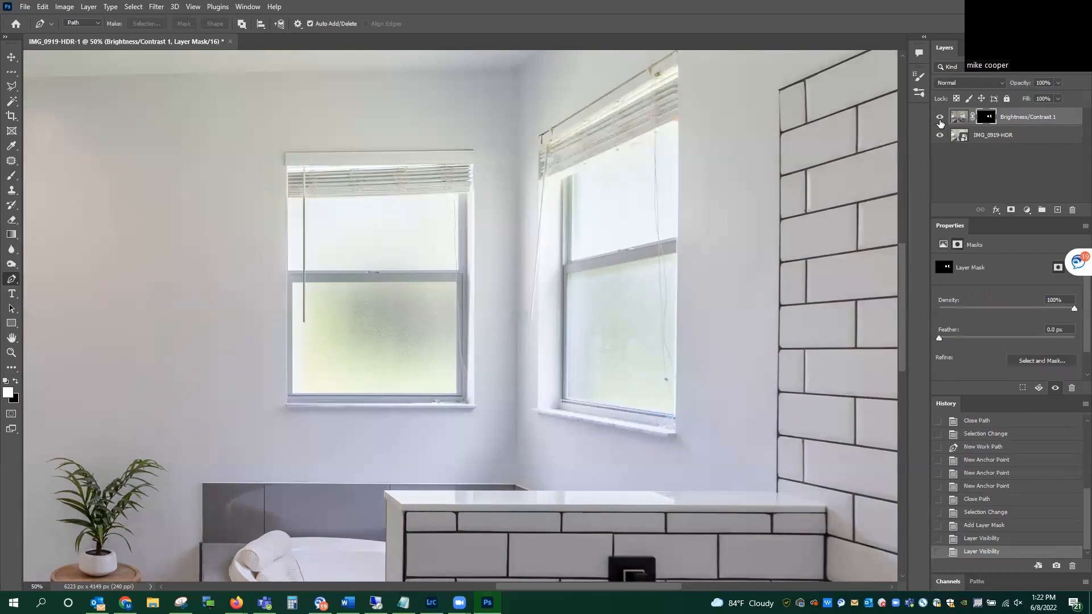
left_click(940, 118)
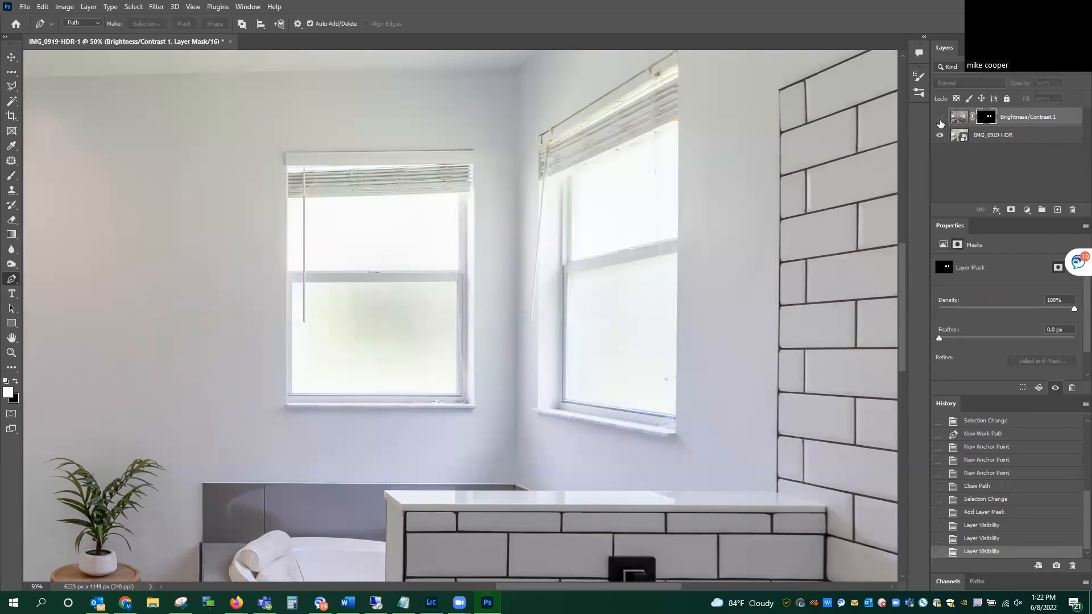
left_click(940, 118)
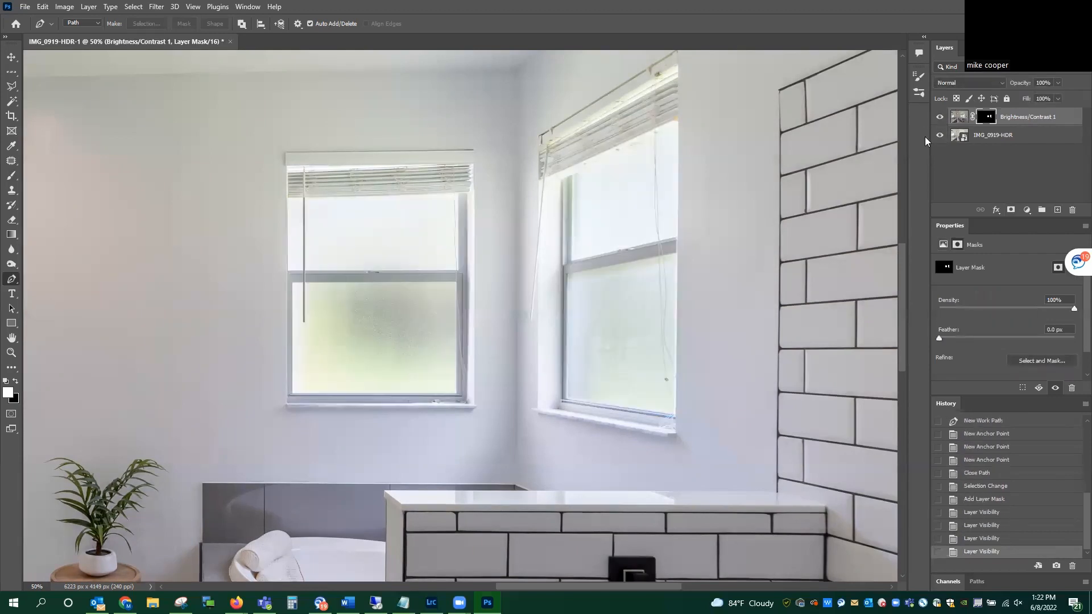
Step: Merge the masked window layer with IMG_0919-HDR and duplicate the merged layer as "adjust"
left_click(1012, 140, "shift")
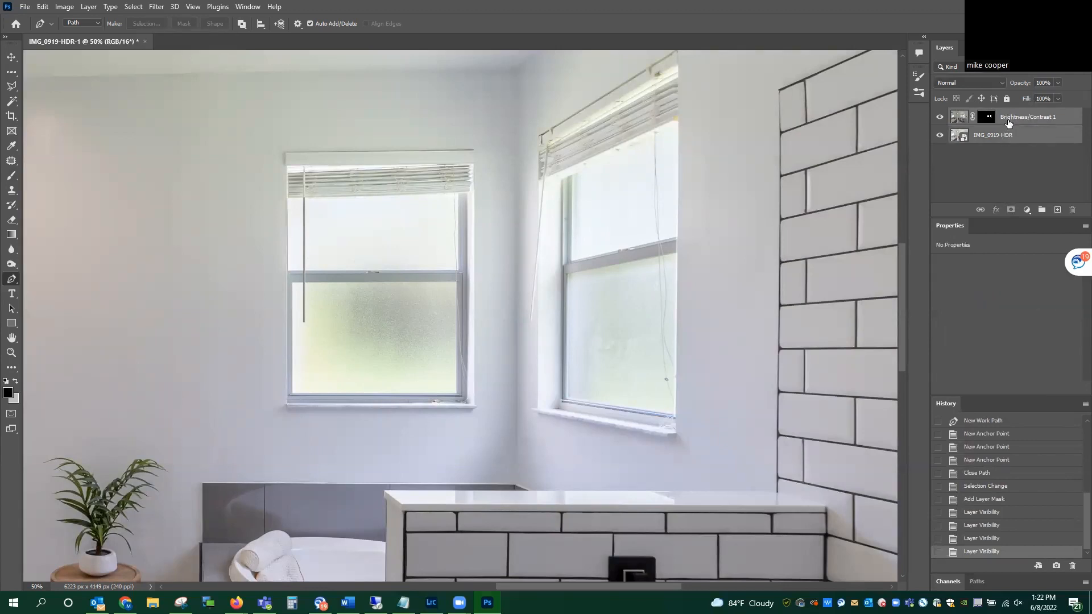
key("ctrl+e")
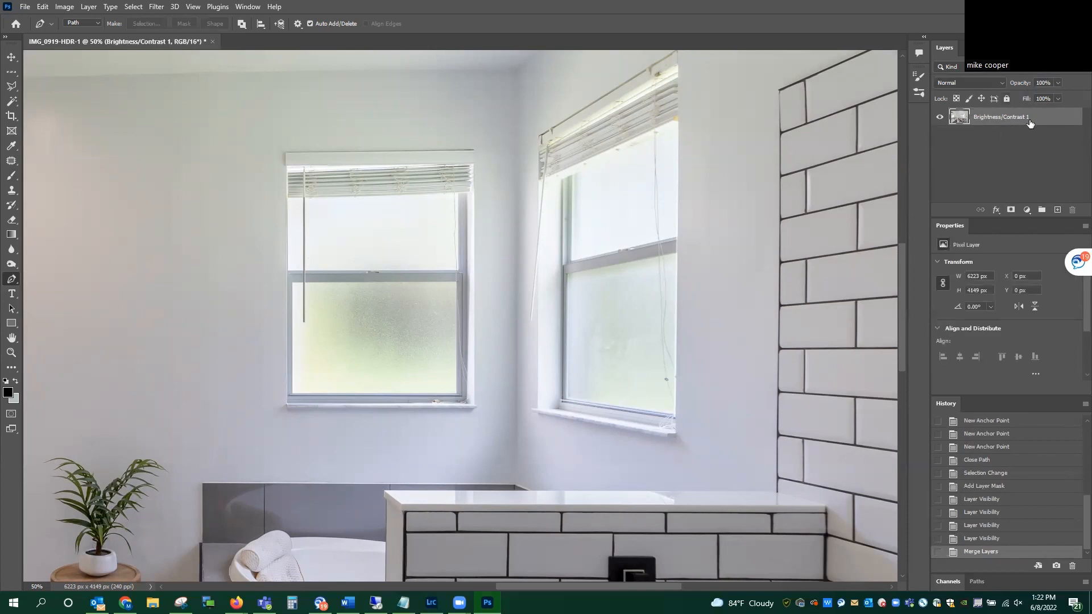
right_click(1029, 119)
left_click(918, 152)
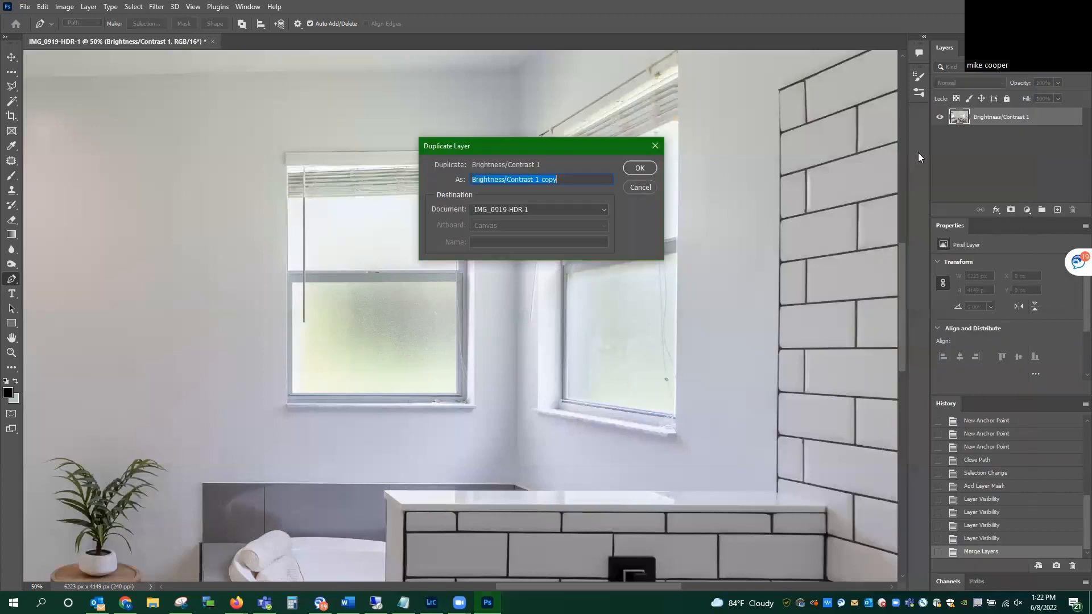
type("adjust")
key("Return")
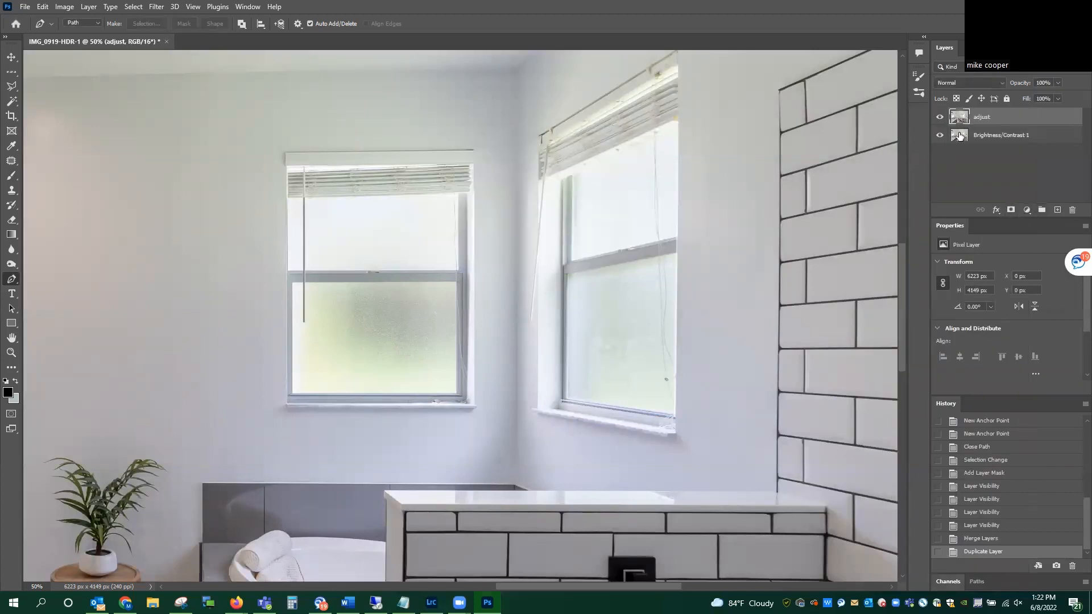
Step: Using the Camera Raw Filter on the adjust layer, set Greens, Aquas and Blues saturation to -100 in the Color Mixer
left_click(156, 6)
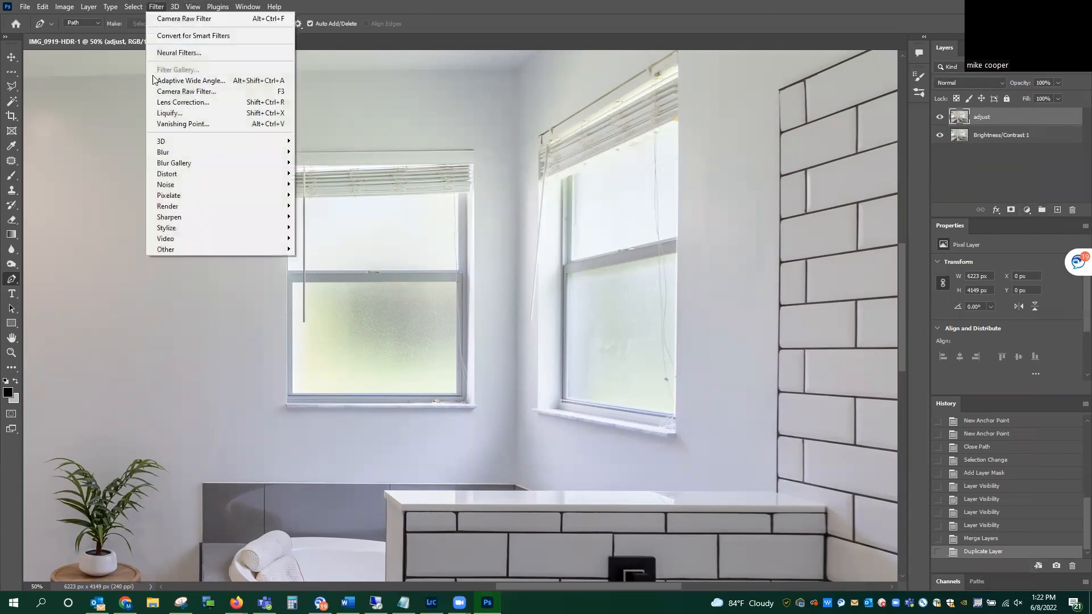
left_click(162, 91)
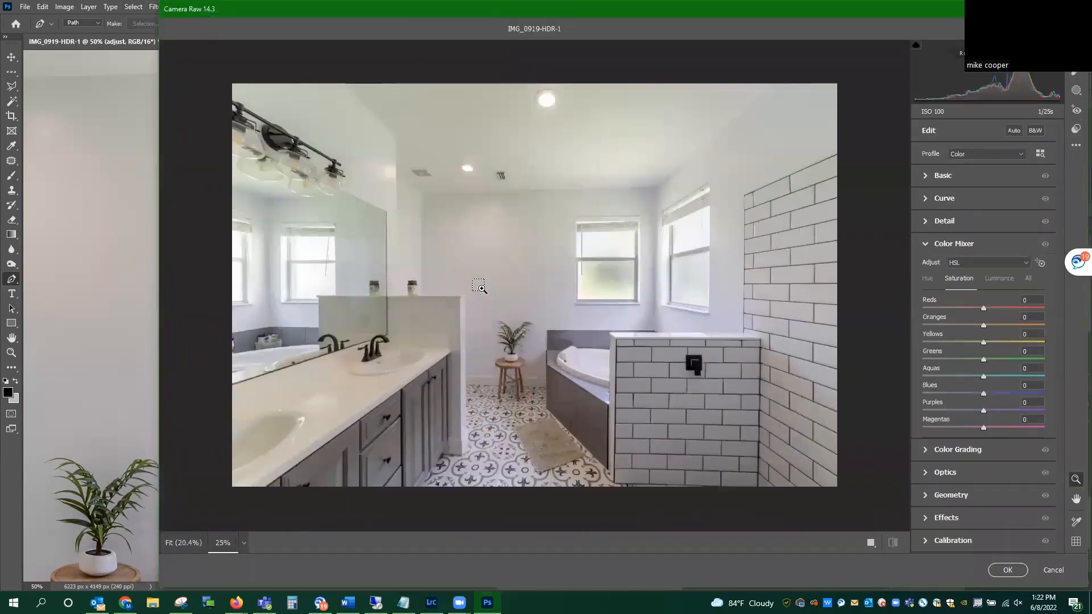
left_click(480, 287)
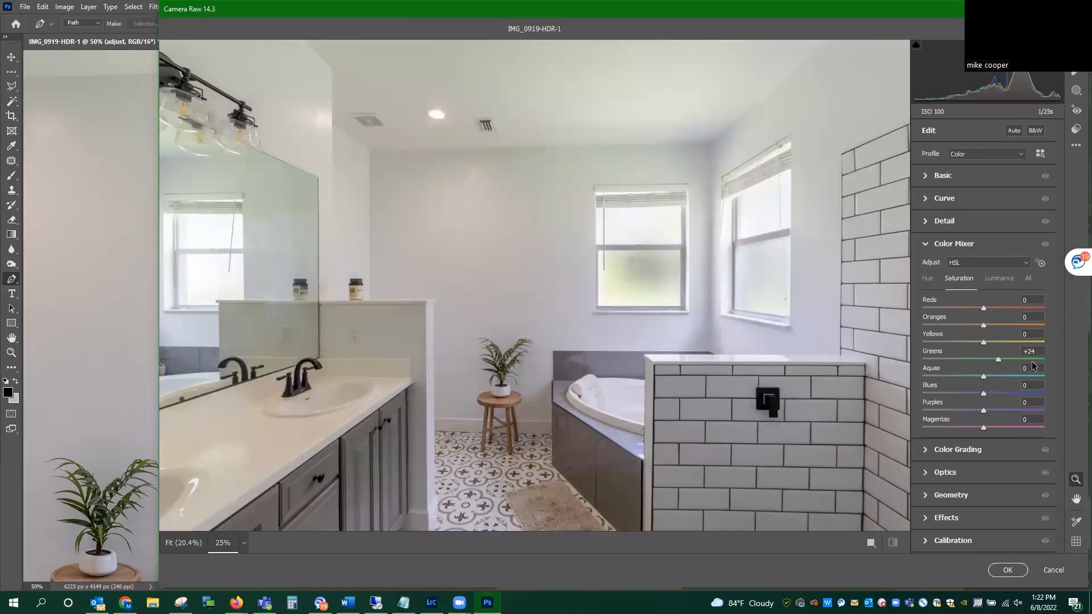
left_click_drag(1034, 366, 852, 360)
left_click_drag(984, 376, 1076, 390)
left_click_drag(1064, 390, 647, 356)
left_click_drag(984, 393, 700, 362)
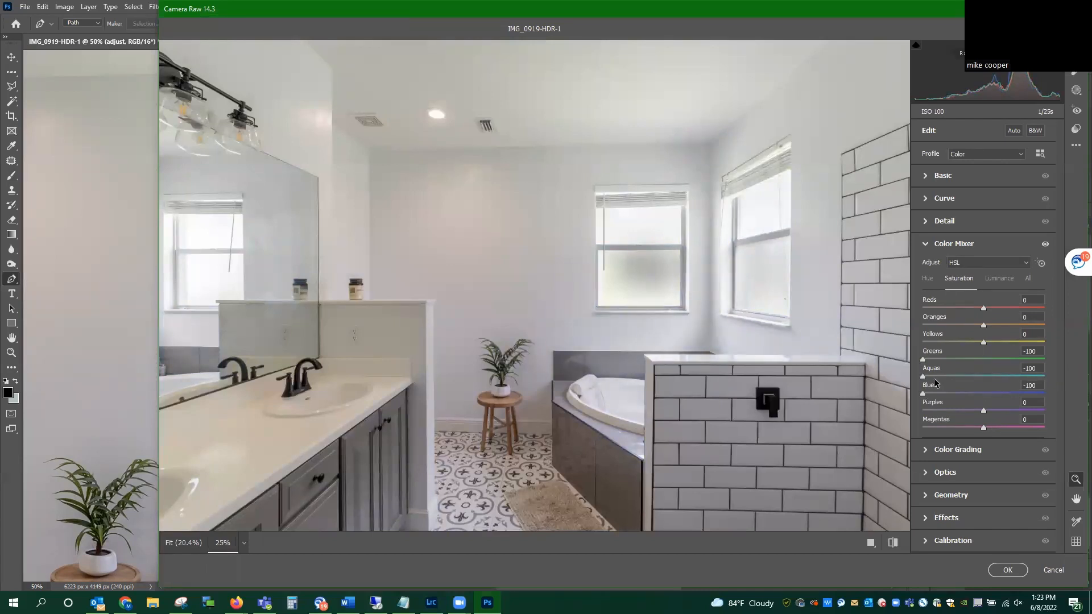
Step: Fine-tune the Yellows and Oranges saturation in the Color Mixer and apply the Camera Raw Filter to the adjust layer
left_click_drag(986, 342, 1075, 351)
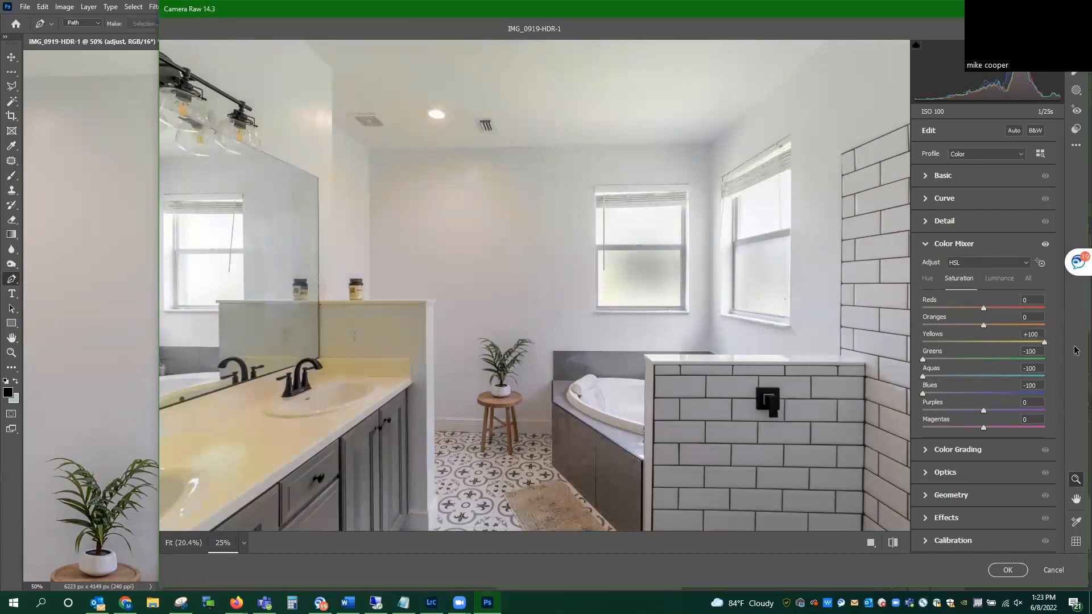
left_click_drag(1001, 353, 970, 366)
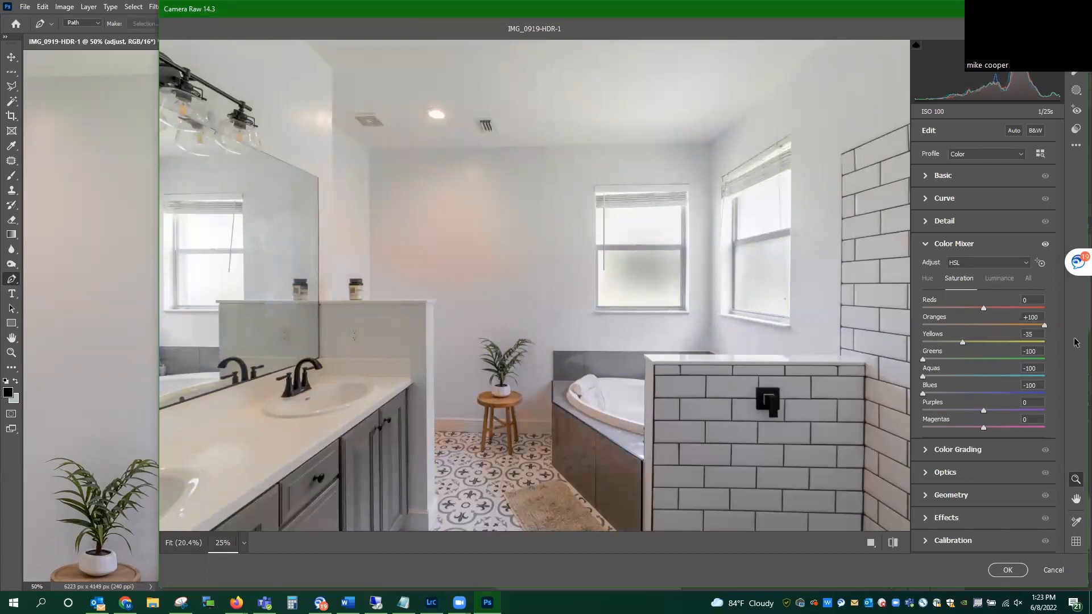
left_click_drag(984, 336, 961, 334)
left_click_drag(974, 324, 983, 325)
left_click(1008, 570)
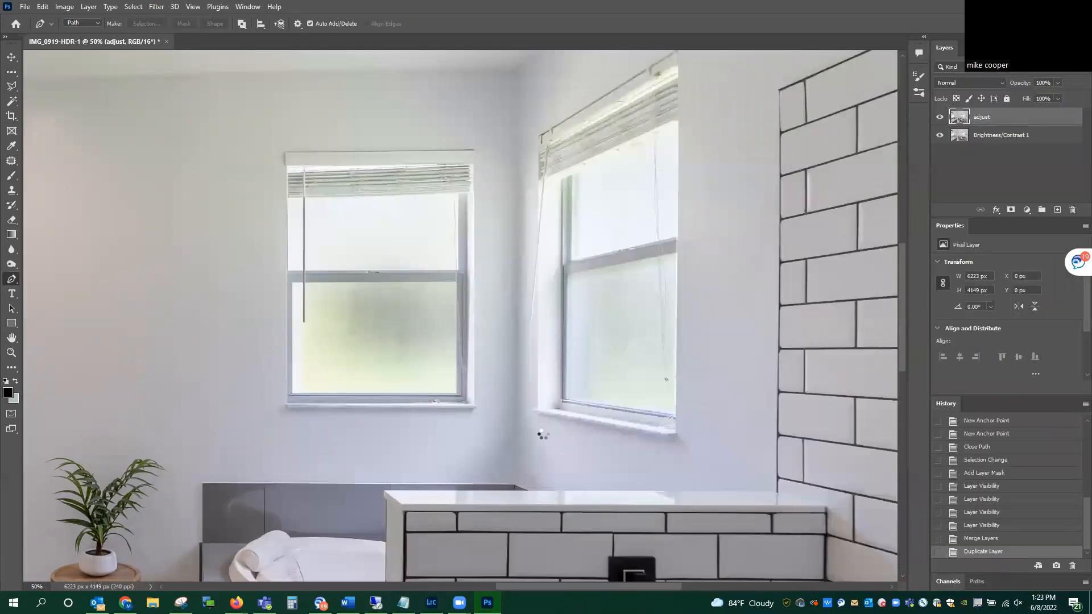
Step: Add a black layer mask to the adjust layer and choose the Brush tool for painting on it
key("ctrl+minus")
key("ctrl+minus")
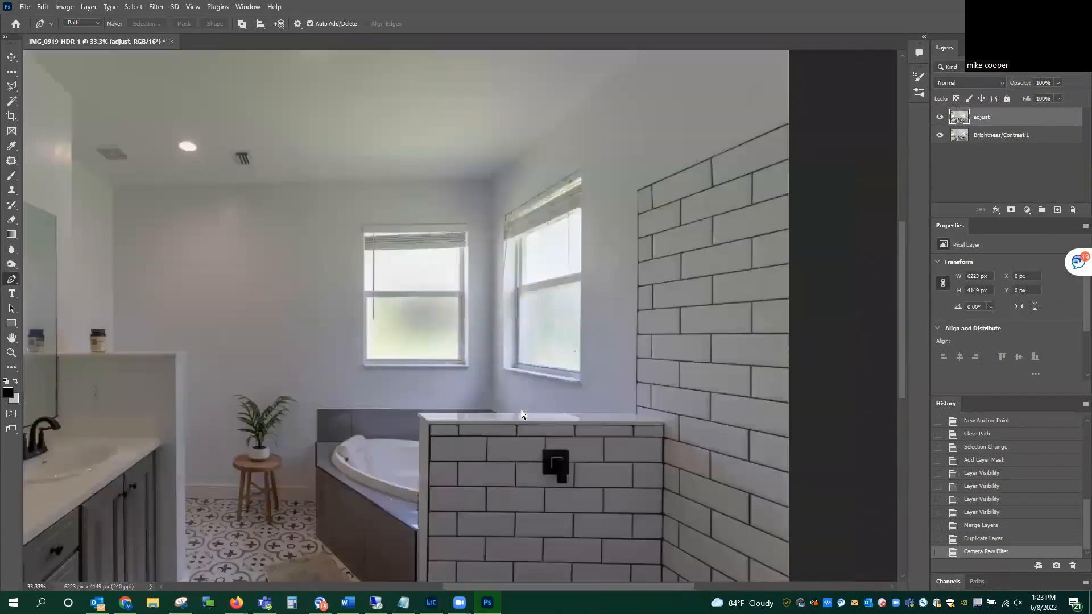
key("ctrl+minus")
key("ctrl+plus")
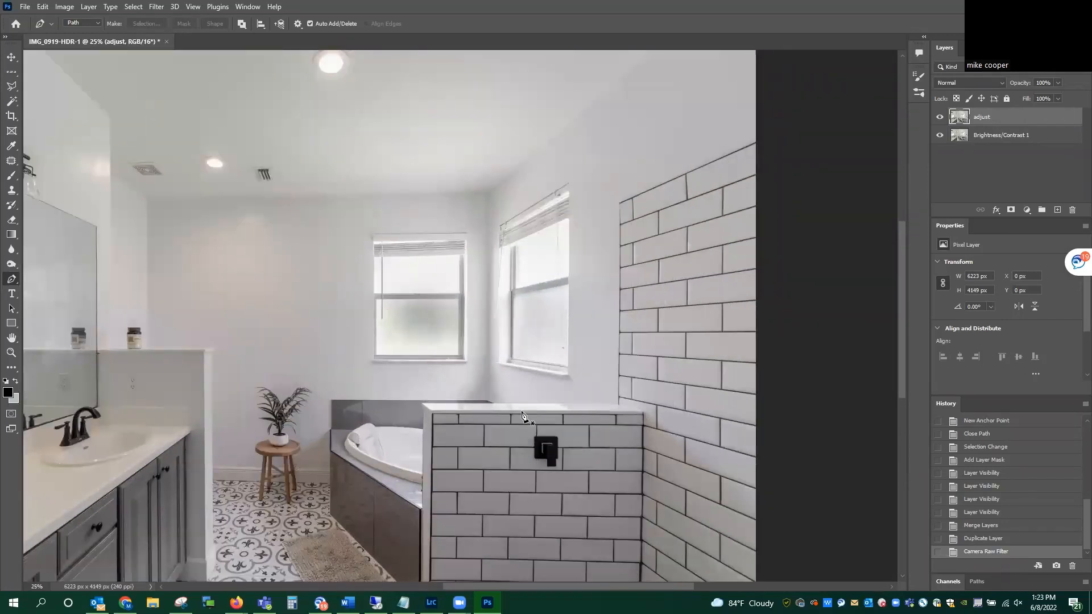
left_click_drag(554, 588, 501, 579)
key("ctrl+minus")
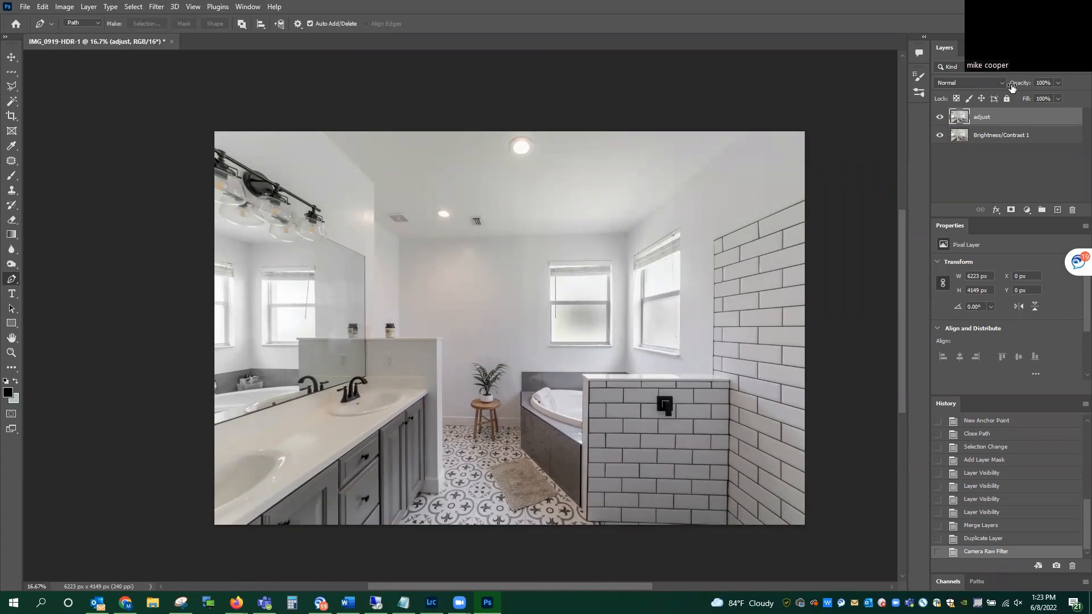
left_click(1011, 212, "alt")
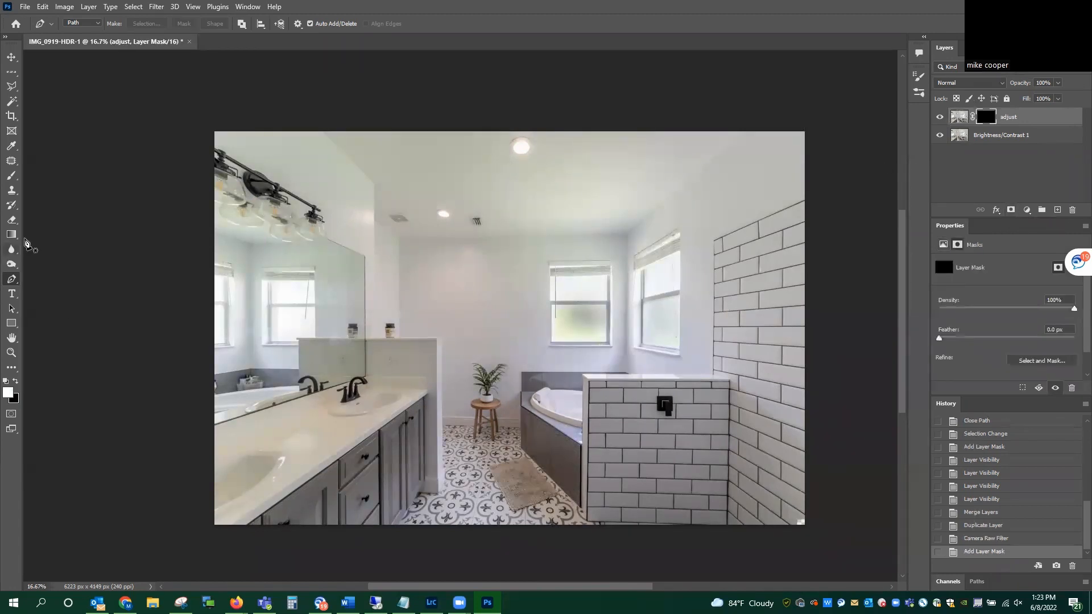
left_click(10, 178)
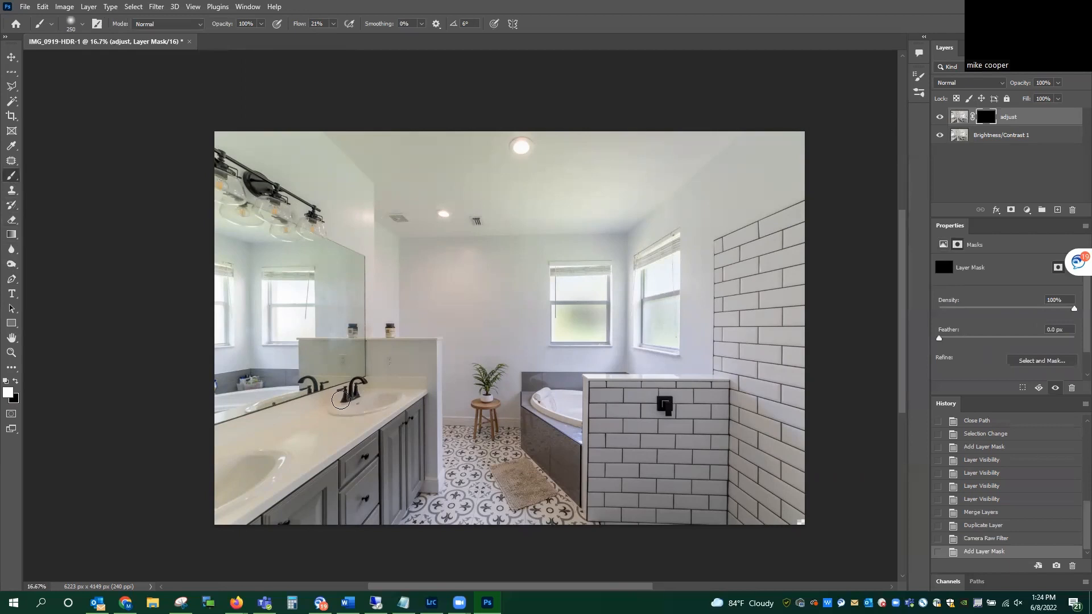
Step: Paint white on the adjust layer's mask over the walls and ceiling with a brush of size 800
key("bracketright")
key("bracketright")
key("bracketright")
key("bracketright")
key("bracketright")
key("bracketright")
key("bracketright")
key("bracketleft")
key("bracketleft")
left_click(680, 152)
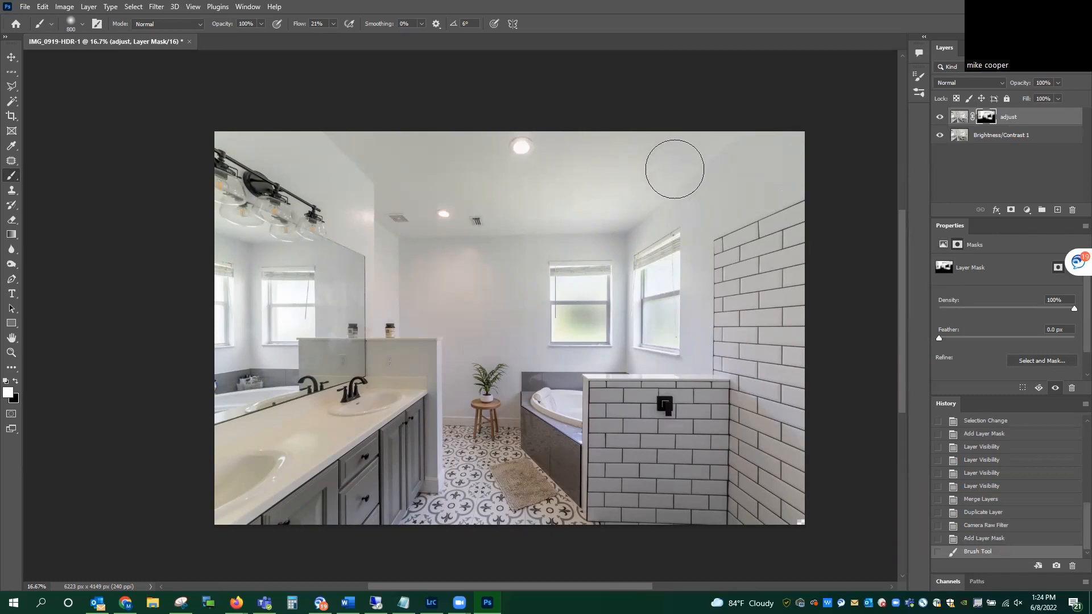
Step: Display the mask overlay and paint white over the tiled walls, bathtub, half wall and vanity cabinets
key("backslash")
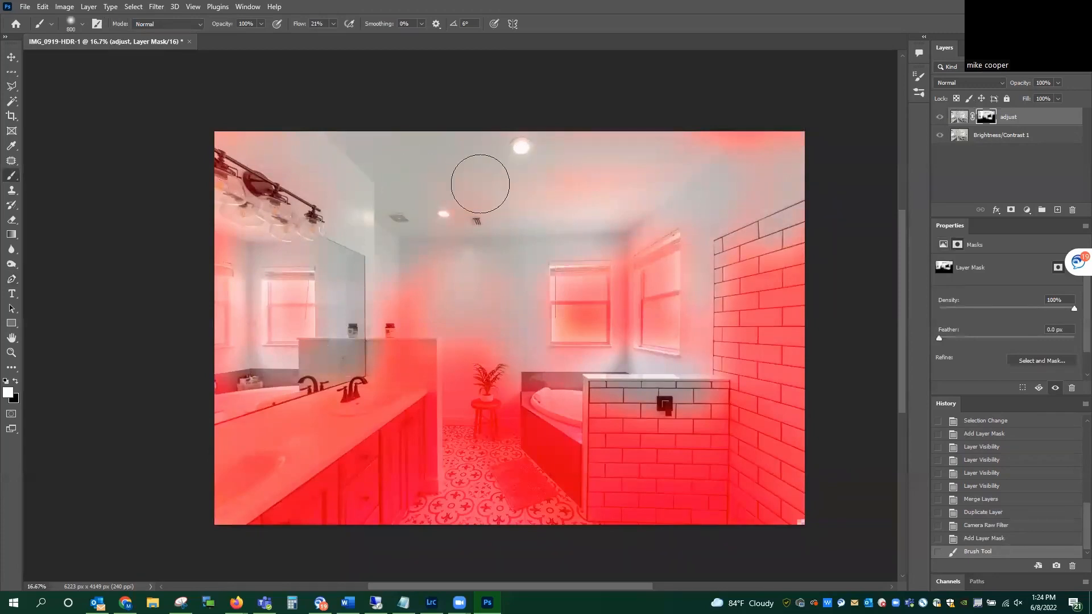
mouse_move(758, 269)
left_mouse_down()
mouse_move(768, 399)
mouse_move(793, 439)
mouse_move(774, 500)
mouse_move(707, 516)
mouse_move(659, 460)
mouse_move(652, 504)
mouse_move(604, 472)
mouse_move(608, 503)
mouse_move(654, 405)
mouse_move(731, 412)
mouse_move(704, 115)
mouse_move(680, 134)
mouse_move(649, 131)
left_mouse_up()
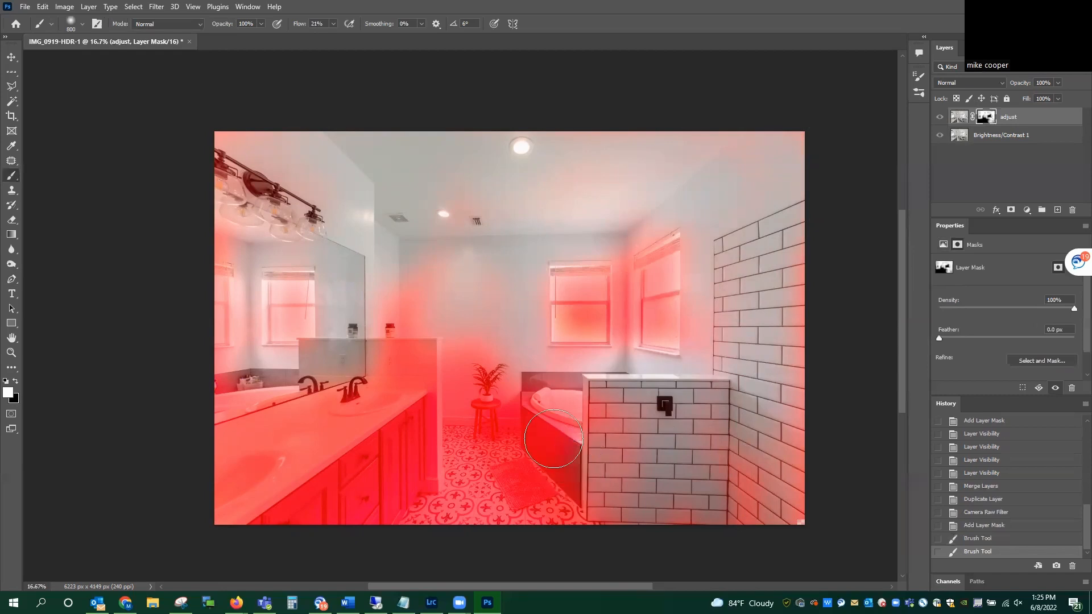
mouse_move(553, 438)
left_mouse_down()
mouse_move(592, 478)
mouse_move(552, 456)
mouse_move(582, 483)
mouse_move(540, 443)
mouse_move(550, 395)
mouse_move(540, 403)
mouse_move(537, 361)
mouse_move(573, 439)
mouse_move(594, 417)
mouse_move(591, 396)
mouse_move(545, 402)
mouse_move(518, 376)
mouse_move(546, 432)
left_mouse_up()
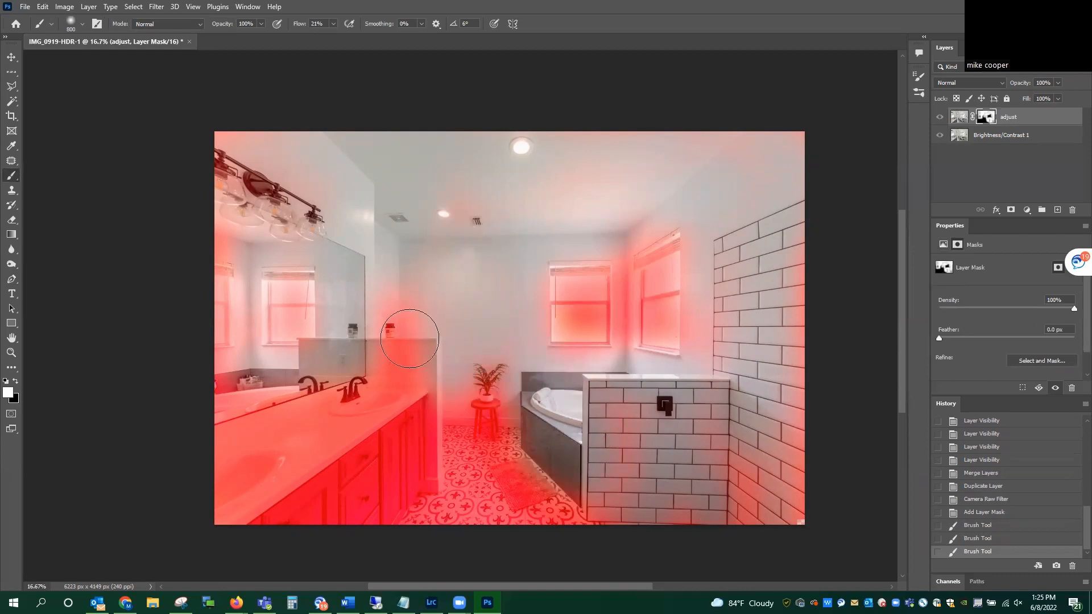
mouse_move(410, 295)
left_mouse_down()
mouse_move(423, 355)
mouse_move(377, 417)
mouse_move(405, 438)
mouse_move(411, 468)
mouse_move(382, 504)
mouse_move(365, 504)
mouse_move(386, 461)
mouse_move(328, 481)
mouse_move(318, 504)
mouse_move(277, 522)
mouse_move(380, 505)
mouse_move(353, 510)
mouse_move(369, 458)
left_mouse_up()
Step: With a brush of size 300, paint the rug into the mask in white and the plant out of it in black
key("[")
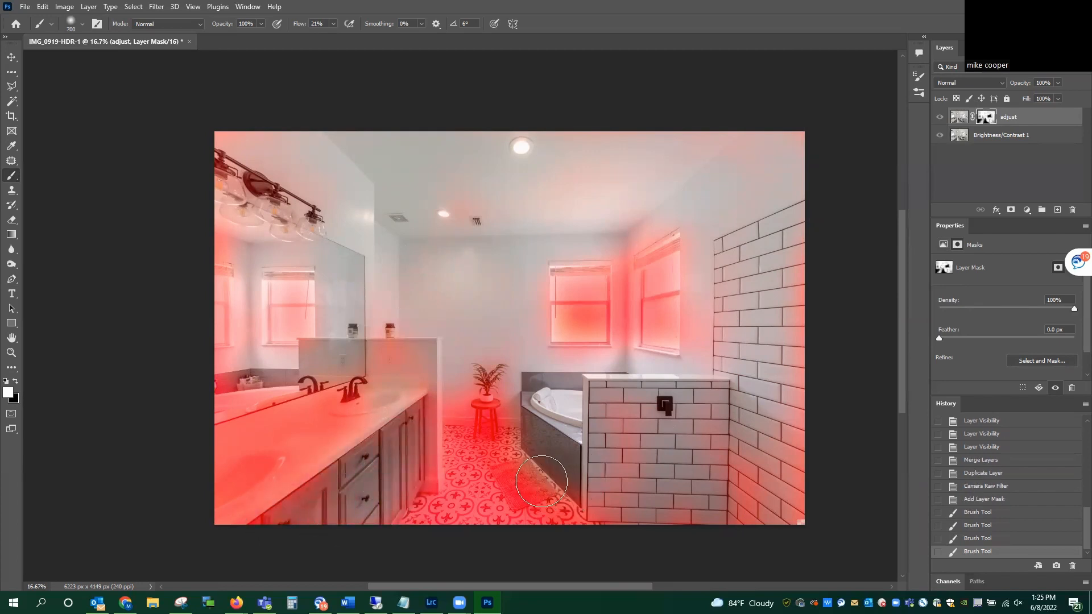
key("[")
key("[")
key("[")
key("[")
mouse_move(532, 492)
left_mouse_down()
mouse_move(509, 495)
mouse_move(523, 474)
mouse_move(503, 463)
mouse_move(518, 472)
left_mouse_up()
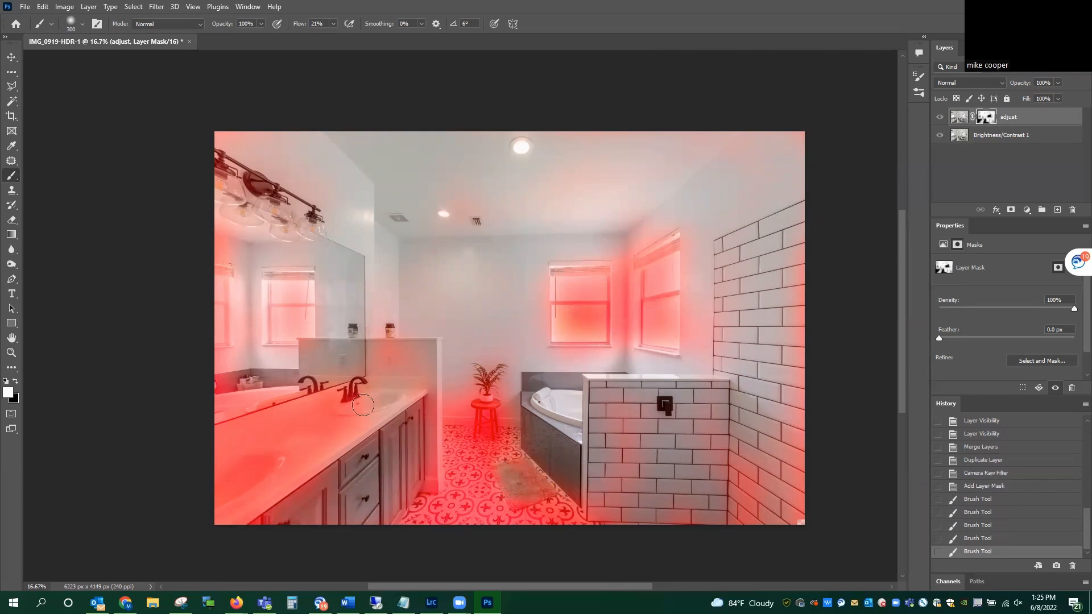
key("x")
mouse_move(496, 379)
left_mouse_down()
mouse_move(478, 376)
mouse_move(489, 401)
mouse_move(480, 395)
left_mouse_up()
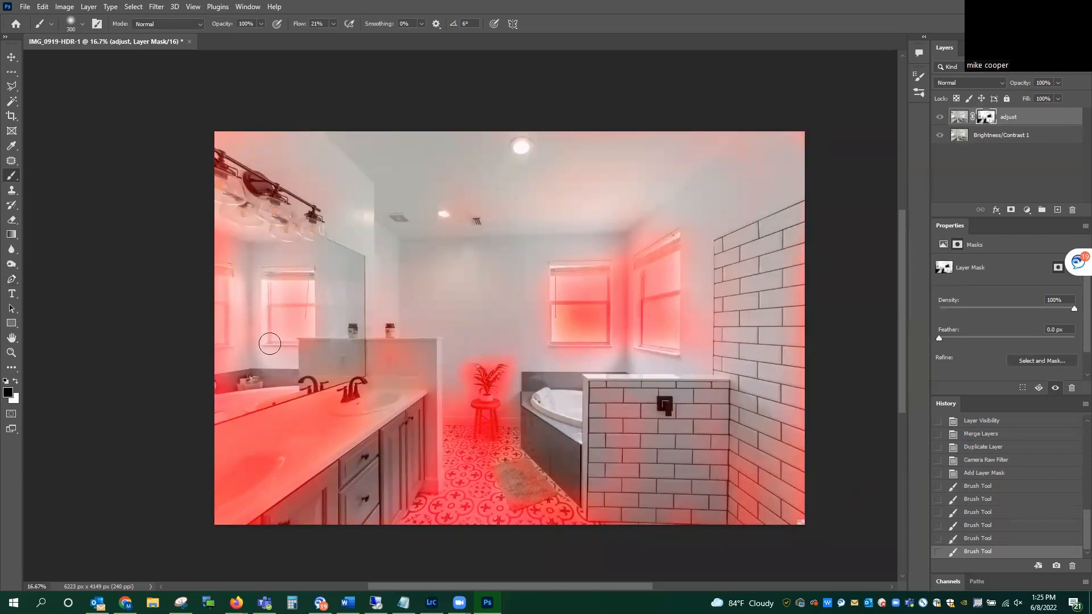
Step: Paint white on the mask over the countertop, sinks and mirror, enlarging the brush to 800, and hide the mask overlay
key("x")
mouse_move(390, 352)
left_mouse_down()
mouse_move(428, 367)
mouse_move(385, 399)
mouse_move(281, 426)
mouse_move(345, 399)
mouse_move(278, 456)
mouse_move(342, 395)
mouse_move(324, 402)
mouse_move(381, 389)
mouse_move(281, 467)
mouse_move(430, 368)
mouse_move(390, 381)
mouse_move(407, 403)
mouse_move(321, 471)
mouse_move(253, 497)
mouse_move(336, 397)
mouse_move(197, 469)
mouse_move(280, 407)
mouse_move(248, 451)
mouse_move(273, 432)
left_mouse_up()
key("]")
key("]")
key("]")
key("]")
key("]")
mouse_move(238, 219)
left_mouse_down()
mouse_move(222, 317)
mouse_move(220, 396)
left_mouse_up()
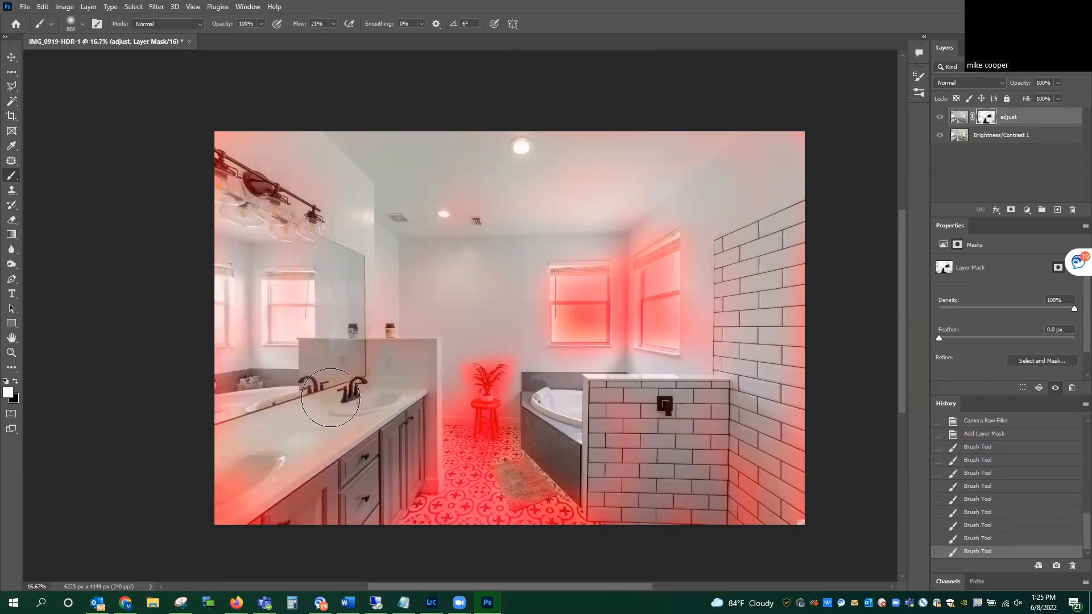
key("backslash")
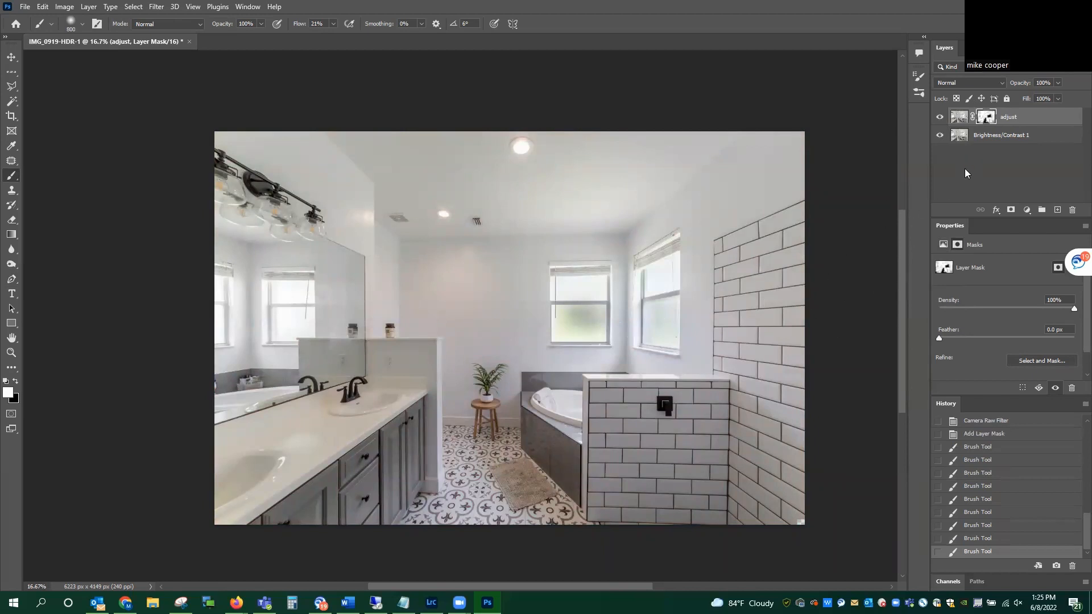
Step: Merge the masked adjust layer with the Brightness/Contrast 1 layer and close the document, saving its changes
left_click(1001, 137)
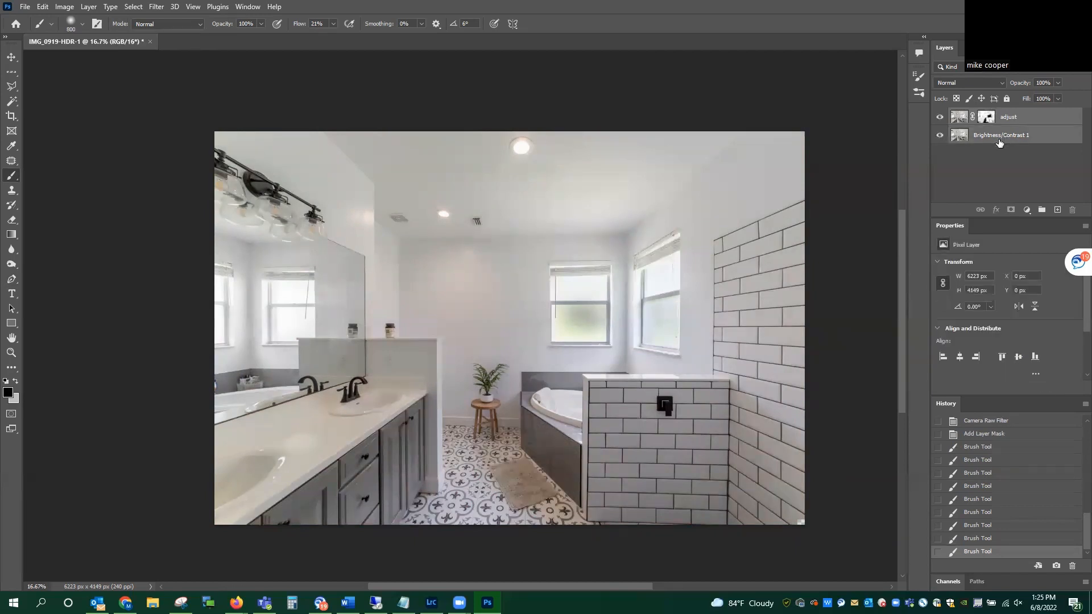
key("ctrl+e")
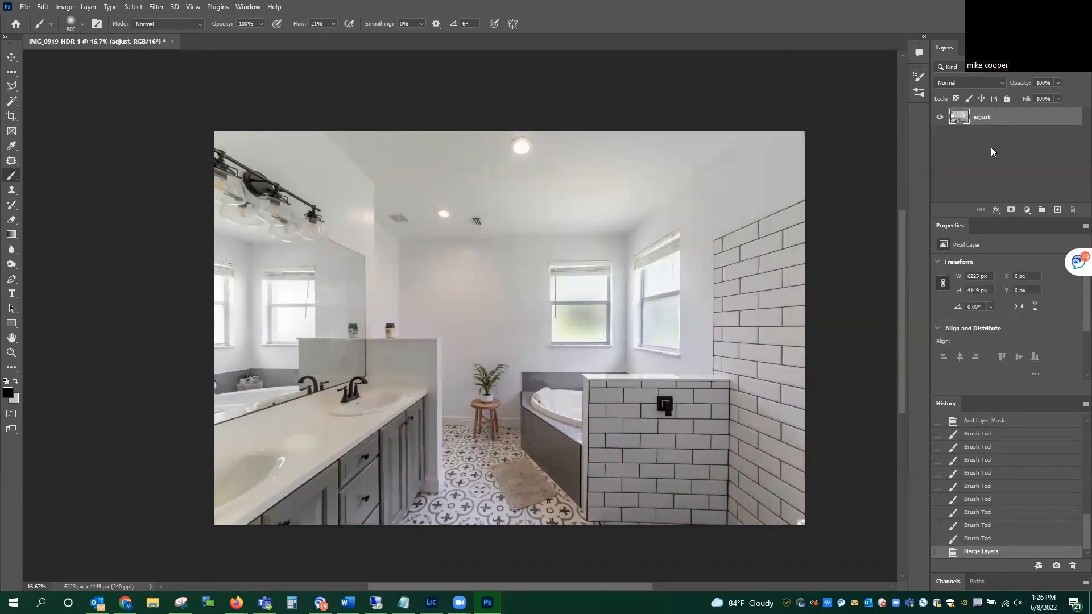
left_click(25, 7)
left_click(37, 90)
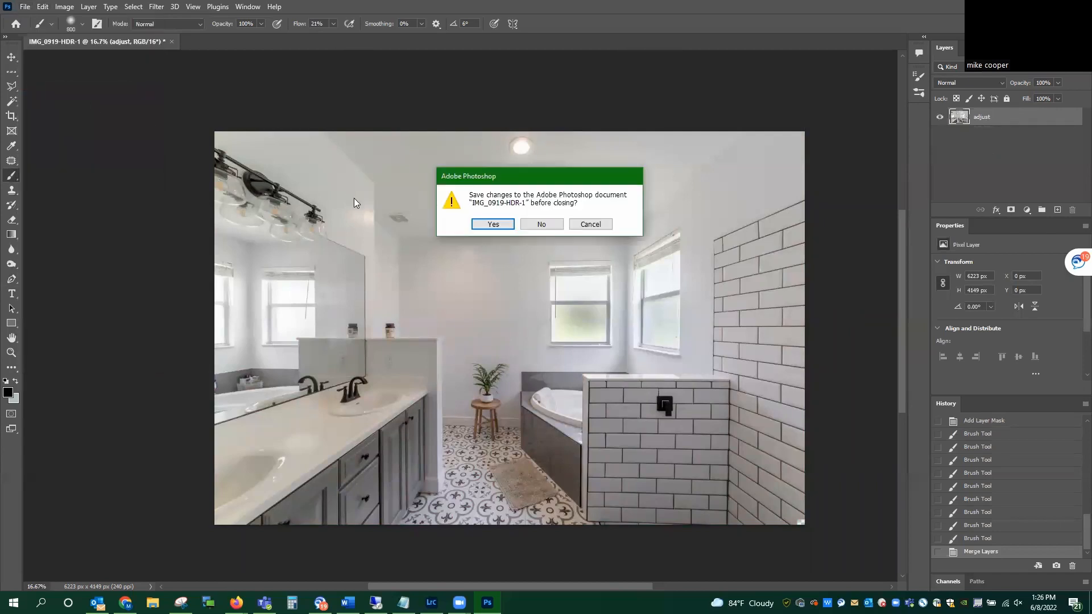
left_click(489, 226)
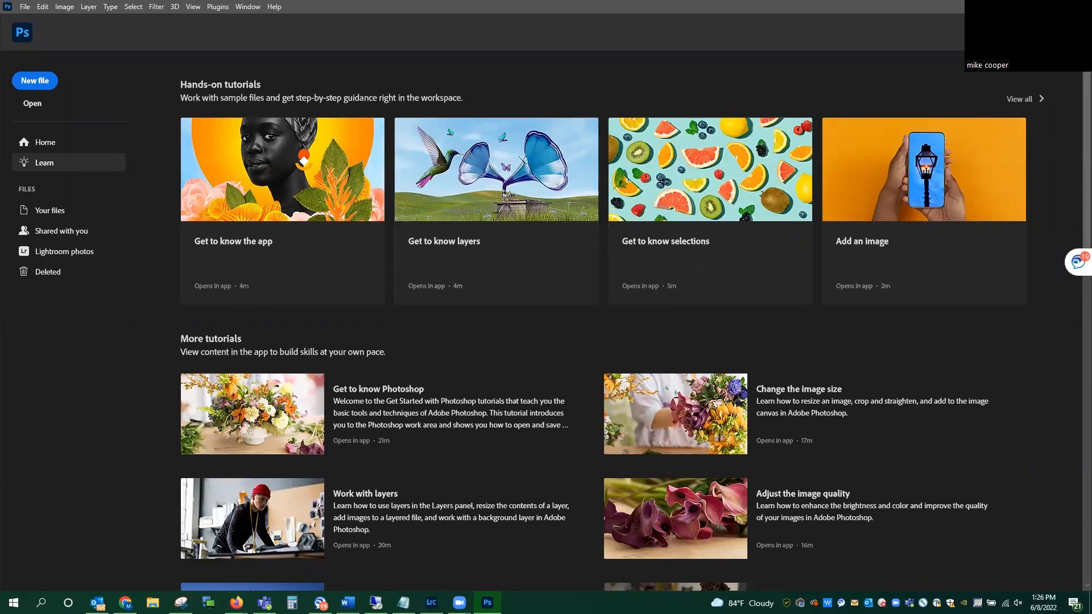
Step: Switch to Lightroom Classic and set IMG_0919-HDR-Edit.tif to Clarity +9, Dehaze +5 and Exposure +0.18
key("alt+Tab")
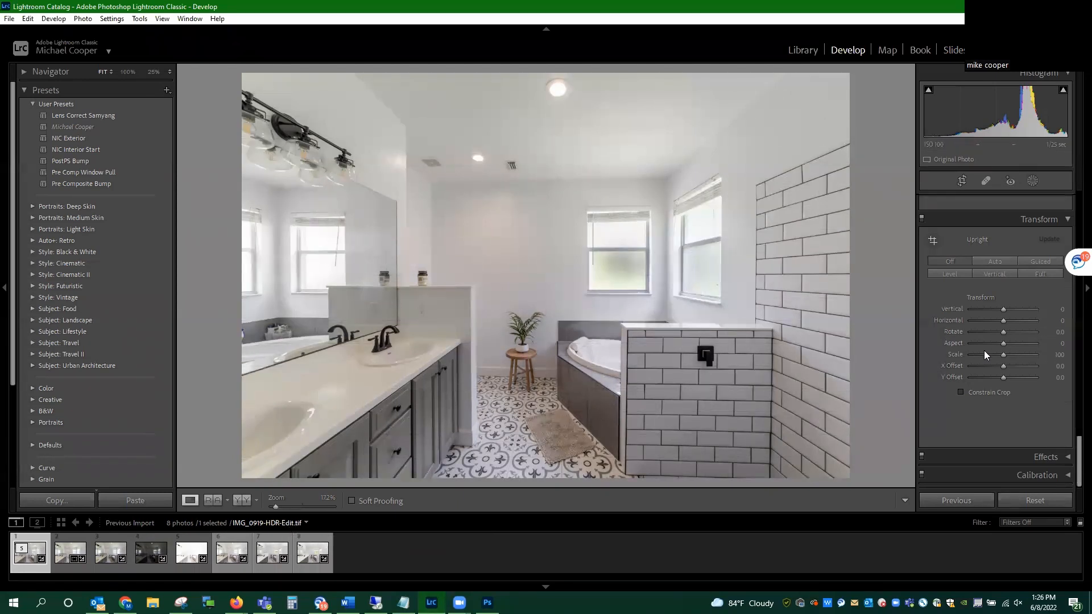
scroll(984, 350, "up", 10)
scroll(973, 339, "up", 10)
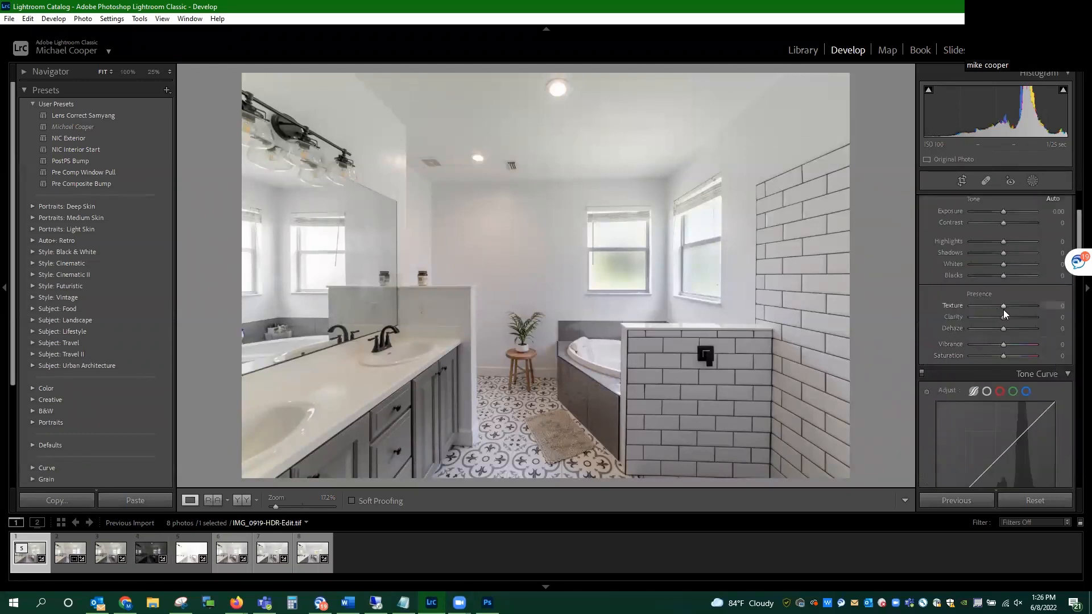
left_click_drag(1004, 317, 1005, 319)
left_click_drag(1003, 326, 1006, 327)
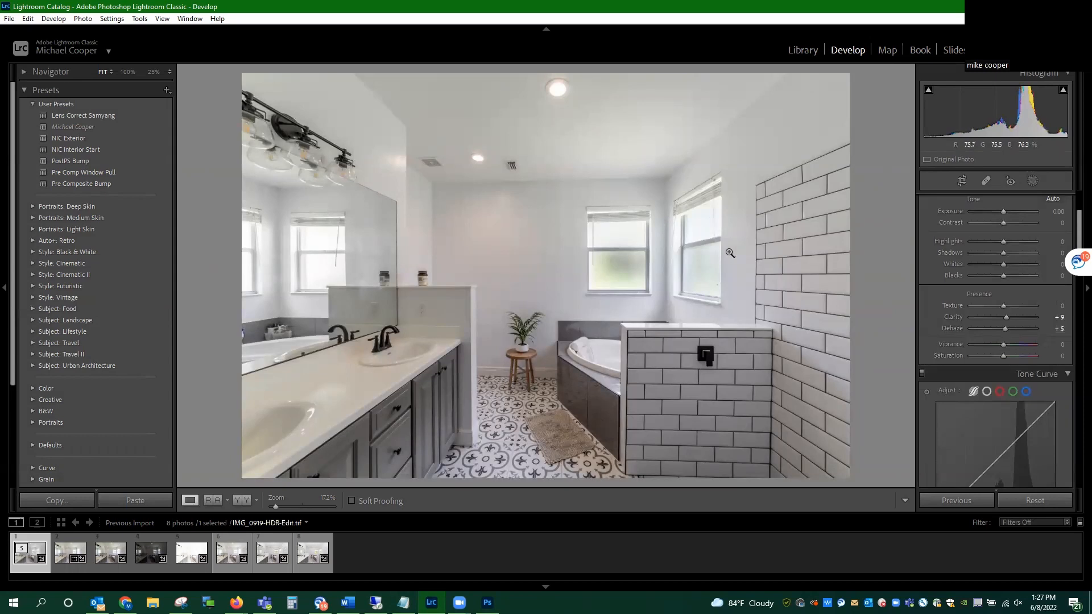
scroll(957, 268, "up", 2)
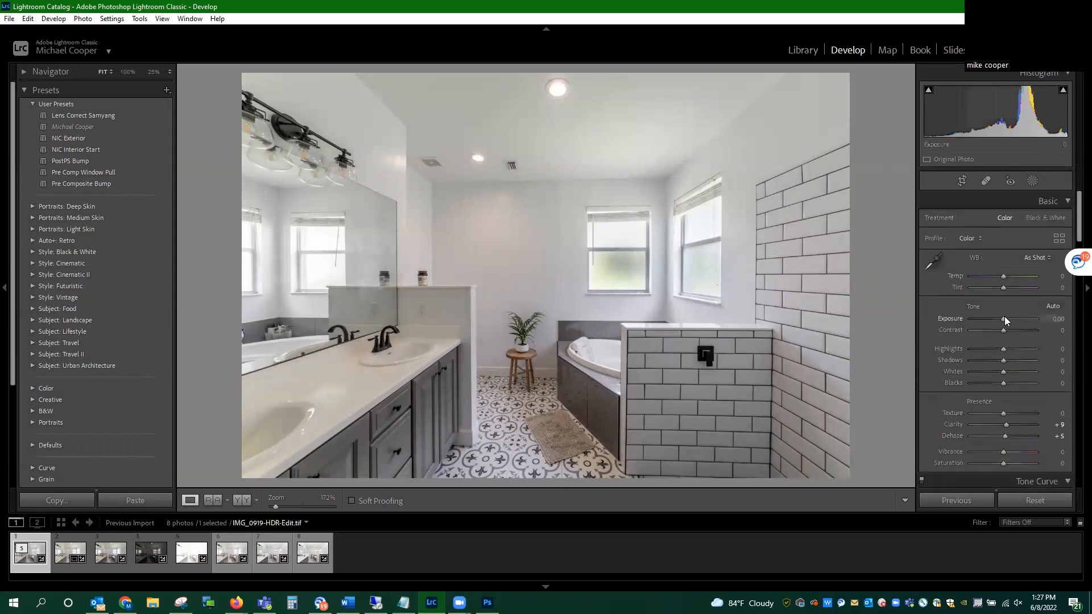
left_click_drag(1004, 317, 1006, 319)
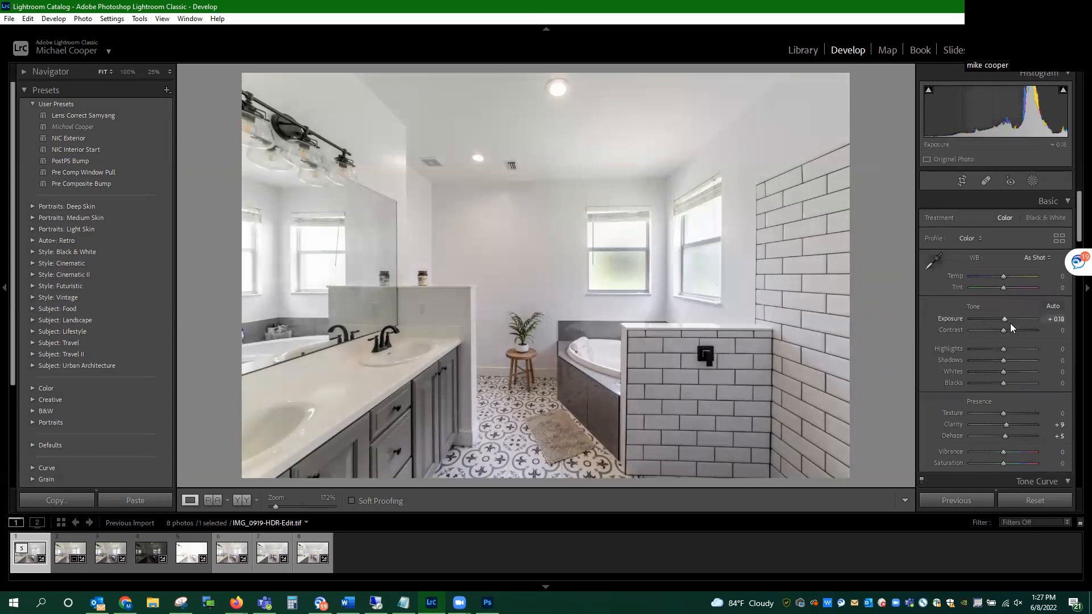
Step: Straighten the verticals with Guided Upright, drawing one guide along the tiled wall's corner edge and one along the mirror's edge
scroll(1010, 324, "down", 8)
scroll(949, 342, "down", 10)
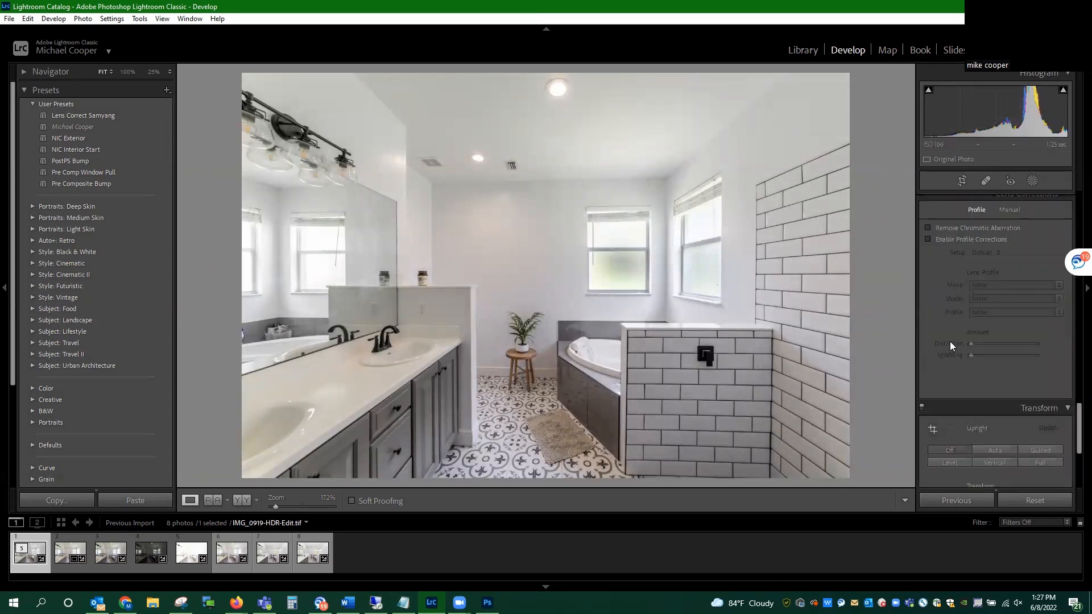
left_click(1042, 260)
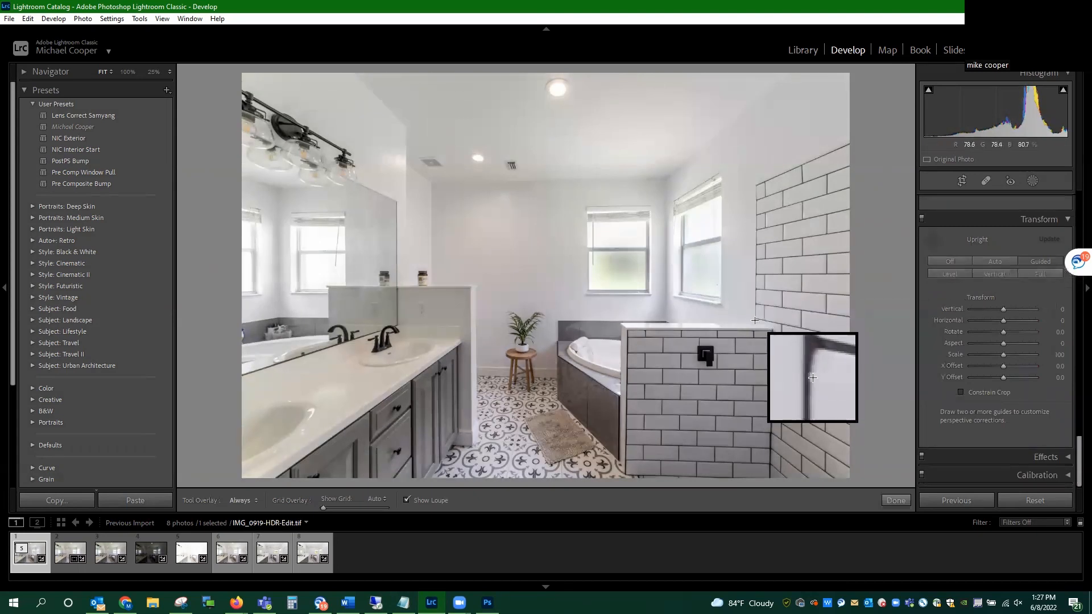
left_click_drag(754, 320, 756, 187)
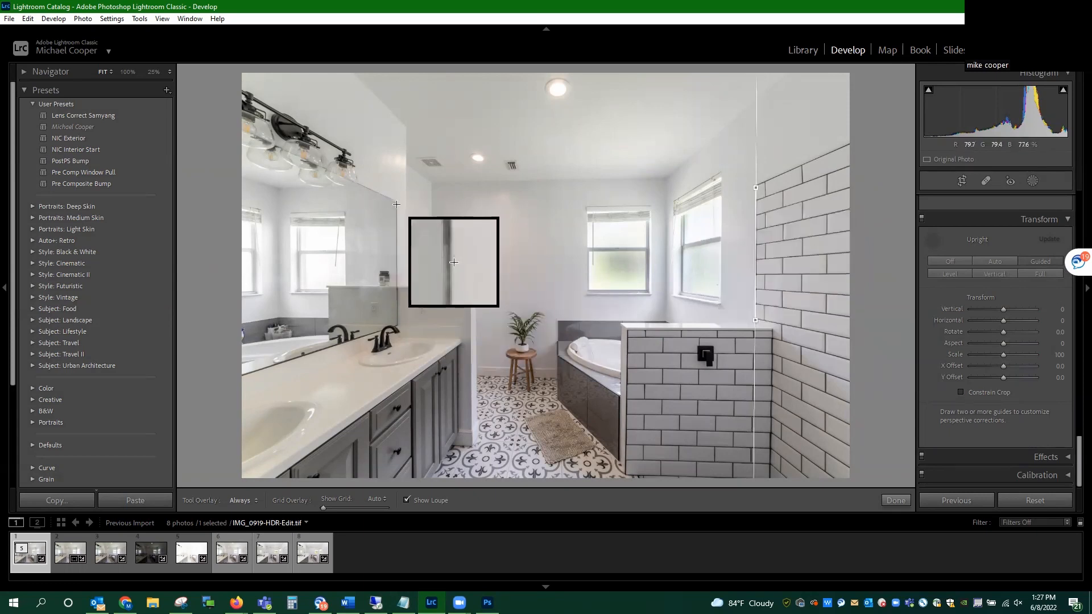
left_click_drag(396, 204, 397, 308)
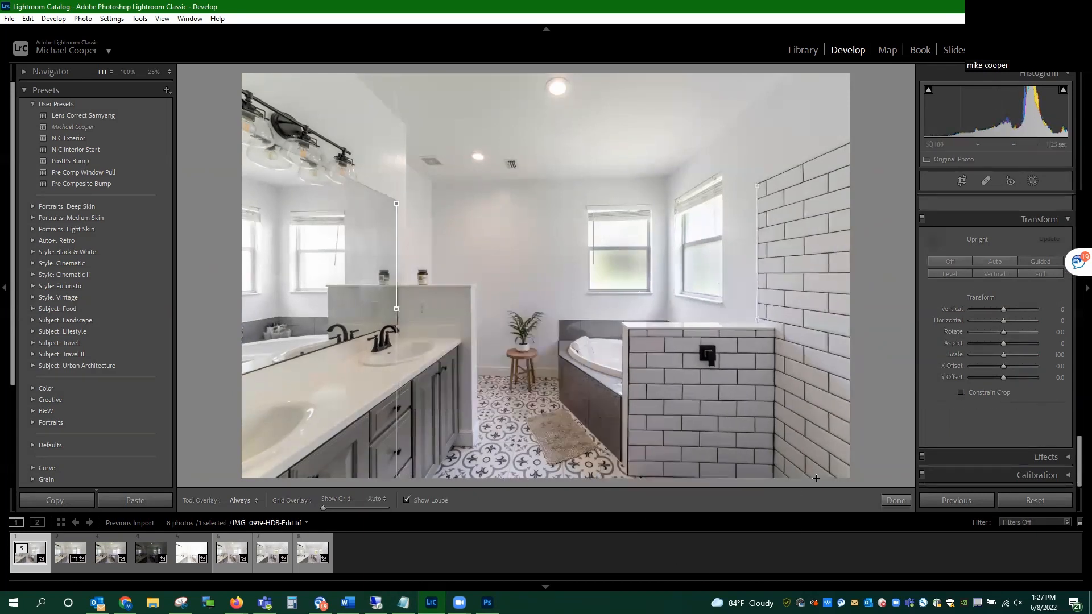
left_click(896, 501)
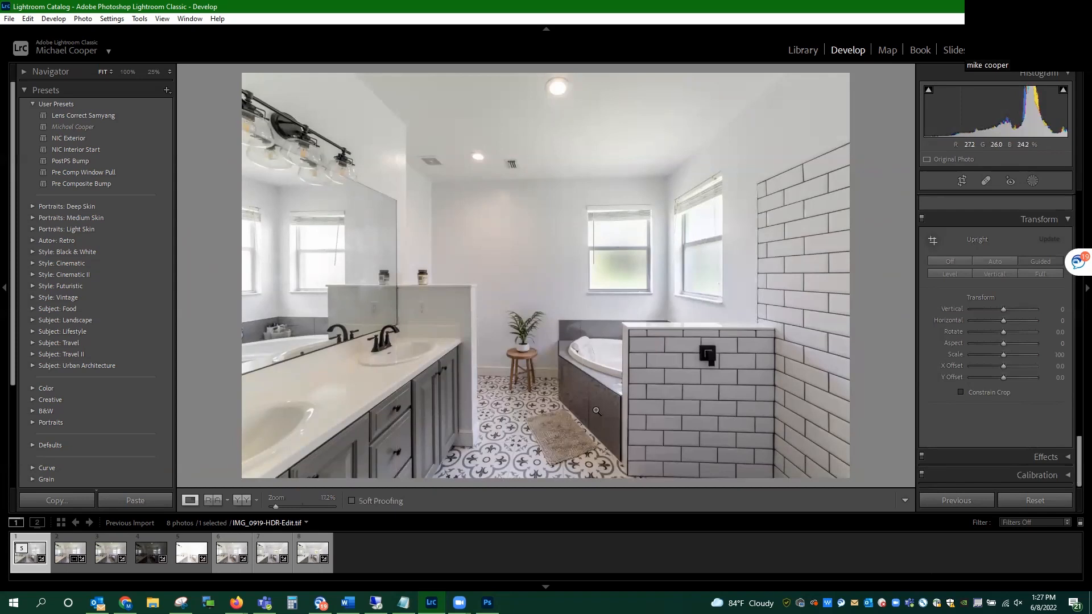